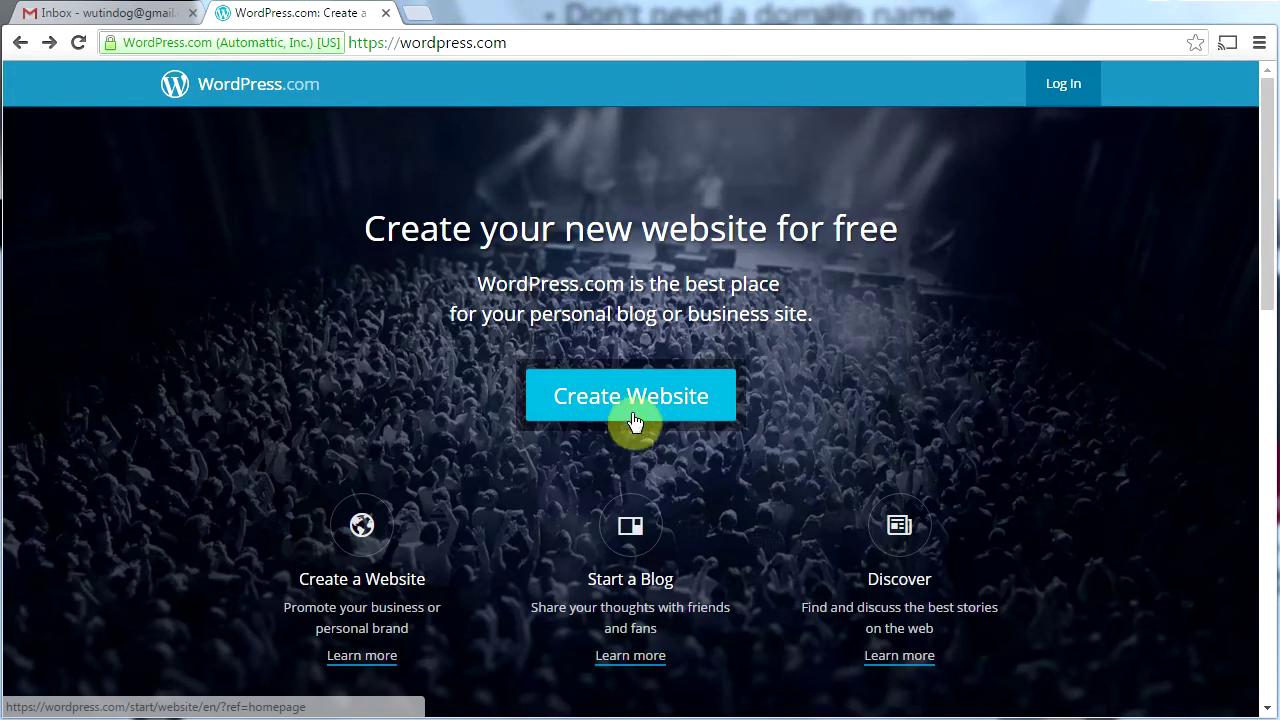
Start creating a new website and set its subject to Photography under Arts & Entertainment
{"action": "left_click", "coordinate": [636, 399]}
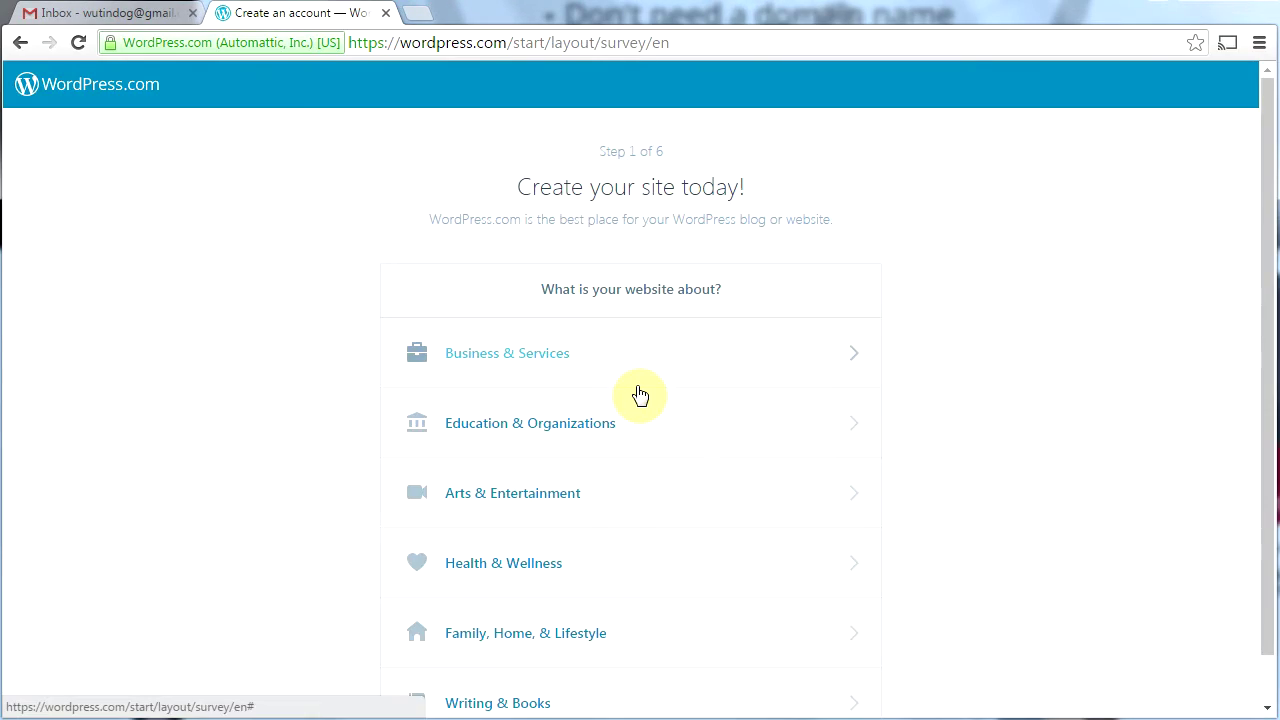
{"action": "left_click", "coordinate": [526, 494]}
{"action": "scroll", "coordinate": [614, 471], "scroll_direction": "down", "scroll_amount": 1}
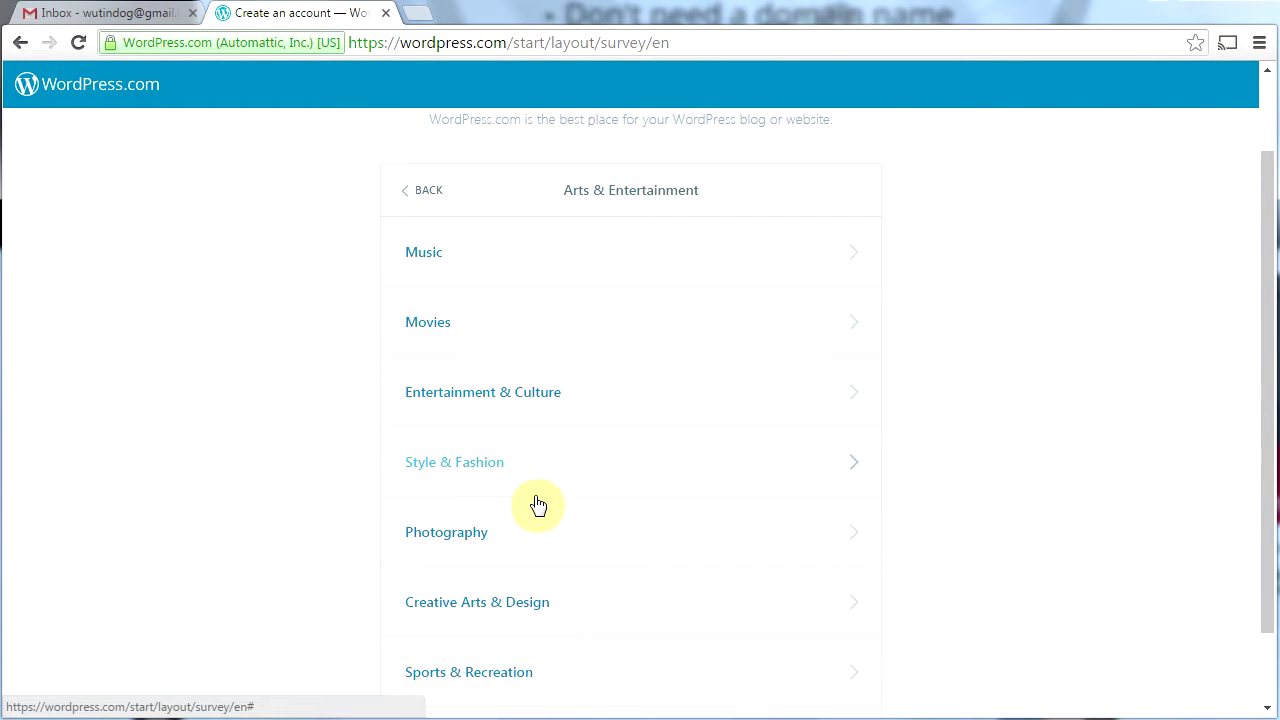
{"action": "left_click", "coordinate": [472, 532]}
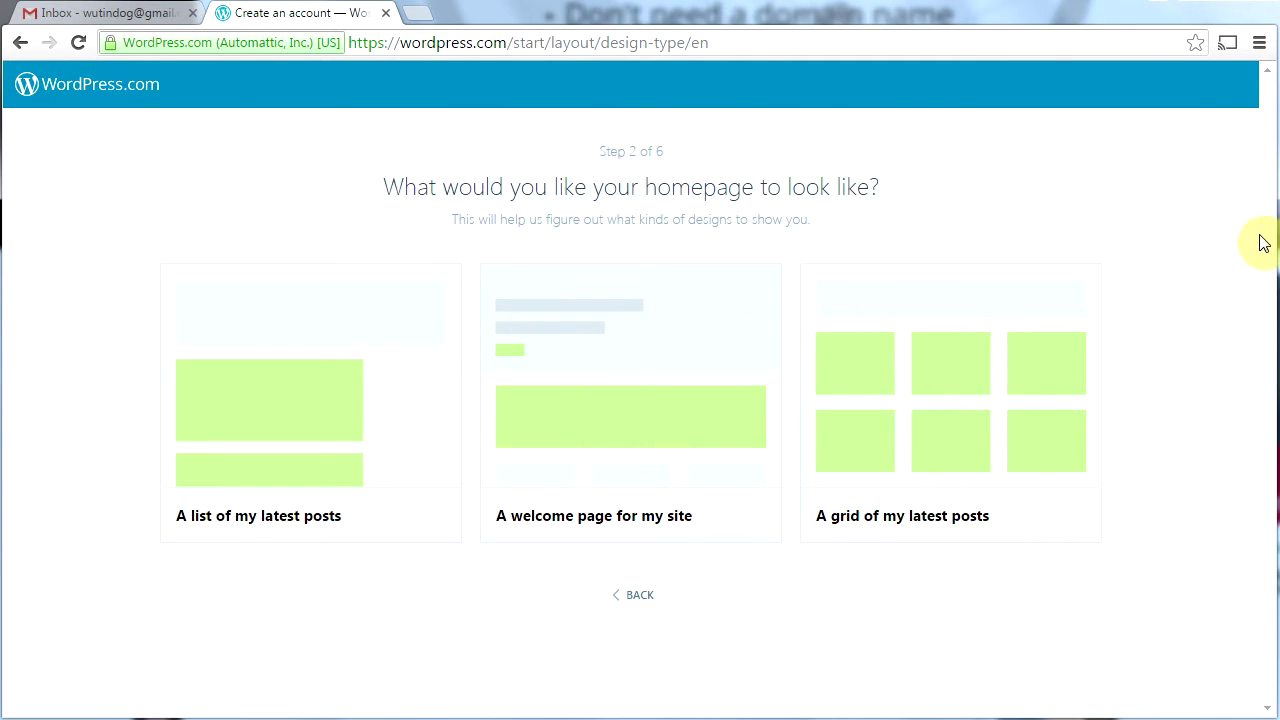
Choose a grid of latest posts as the homepage layout and pick the Cubic theme
{"action": "left_click", "coordinate": [906, 424]}
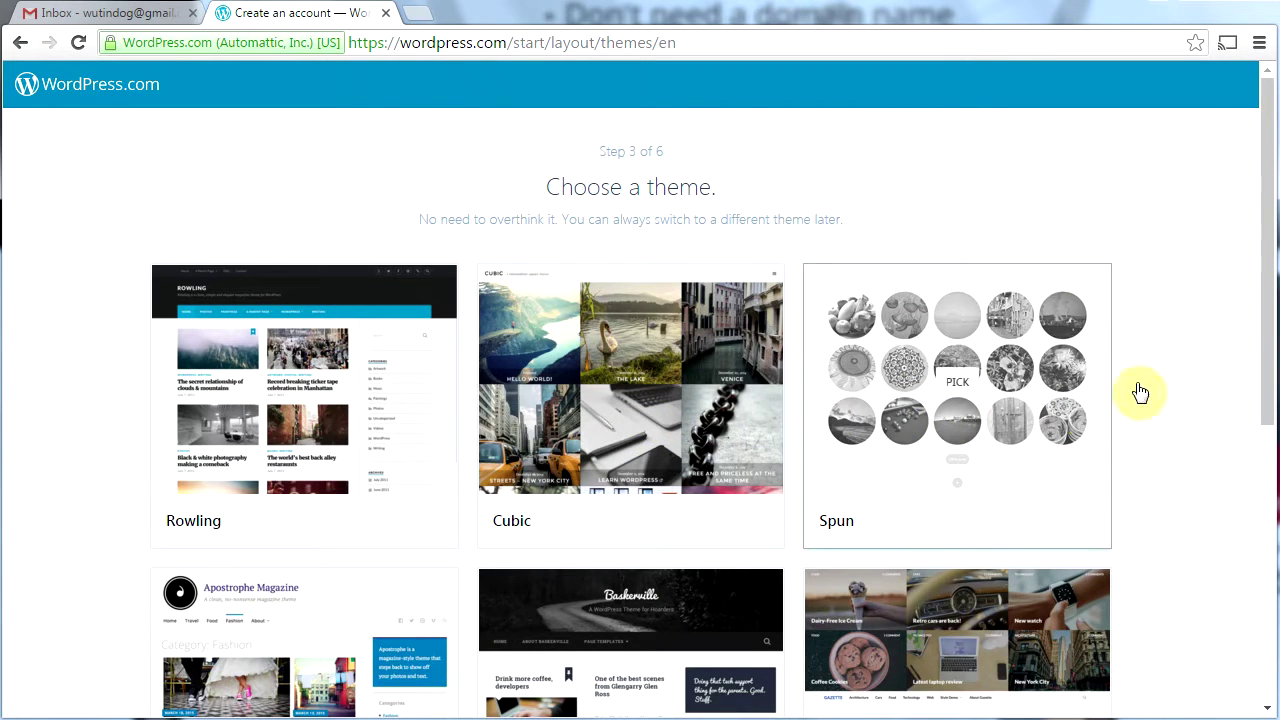
{"action": "left_click_drag", "start_coordinate": [1266, 337], "coordinate": [1269, 309]}
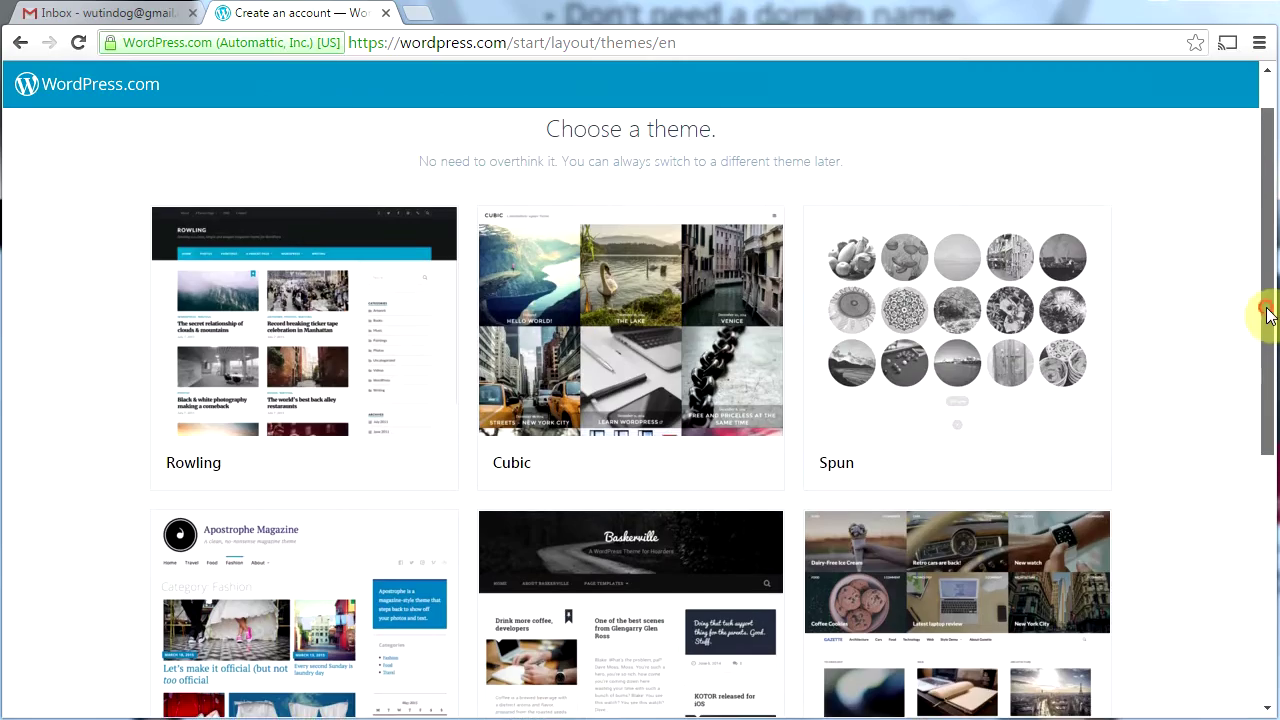
{"action": "left_click", "coordinate": [628, 335]}
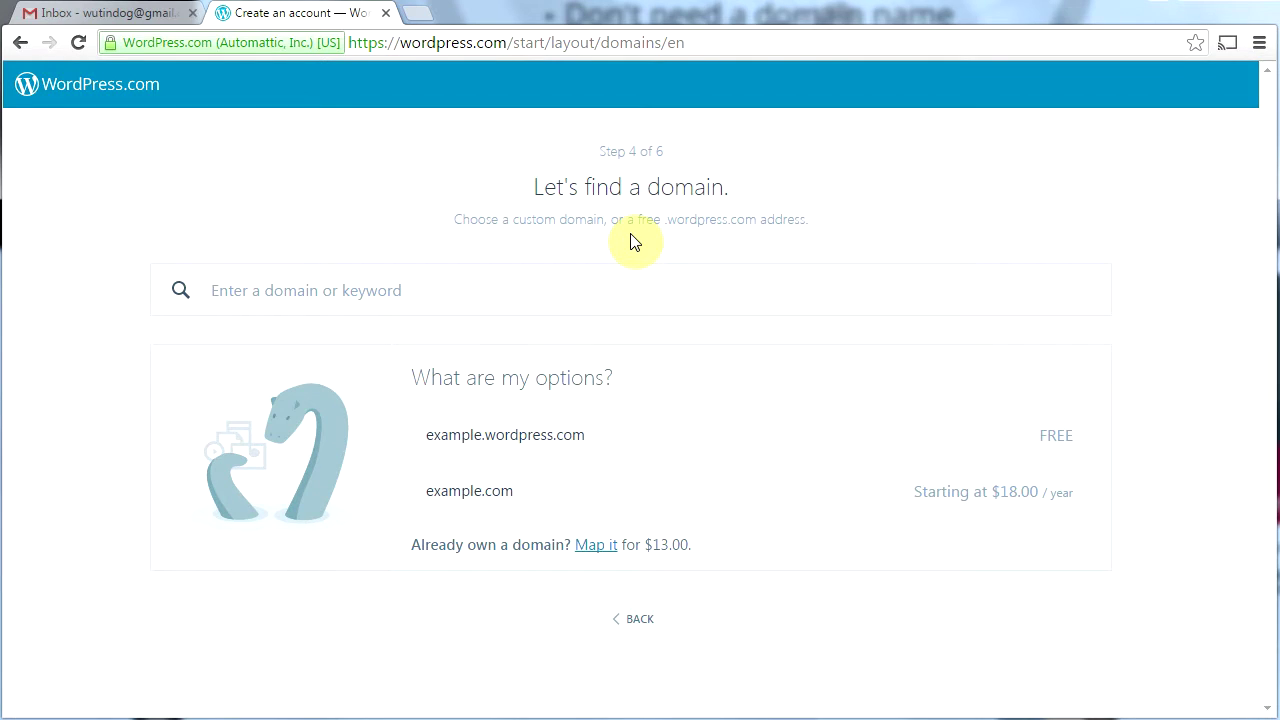
Search for the domain "boringwebsite" and select the free address boringwebsite.wordpress.com
{"action": "type", "text": "boringsite"}
{"action": "left_click_drag", "start_coordinate": [254, 290], "coordinate": [317, 282]}
{"action": "type", "text": "we"}
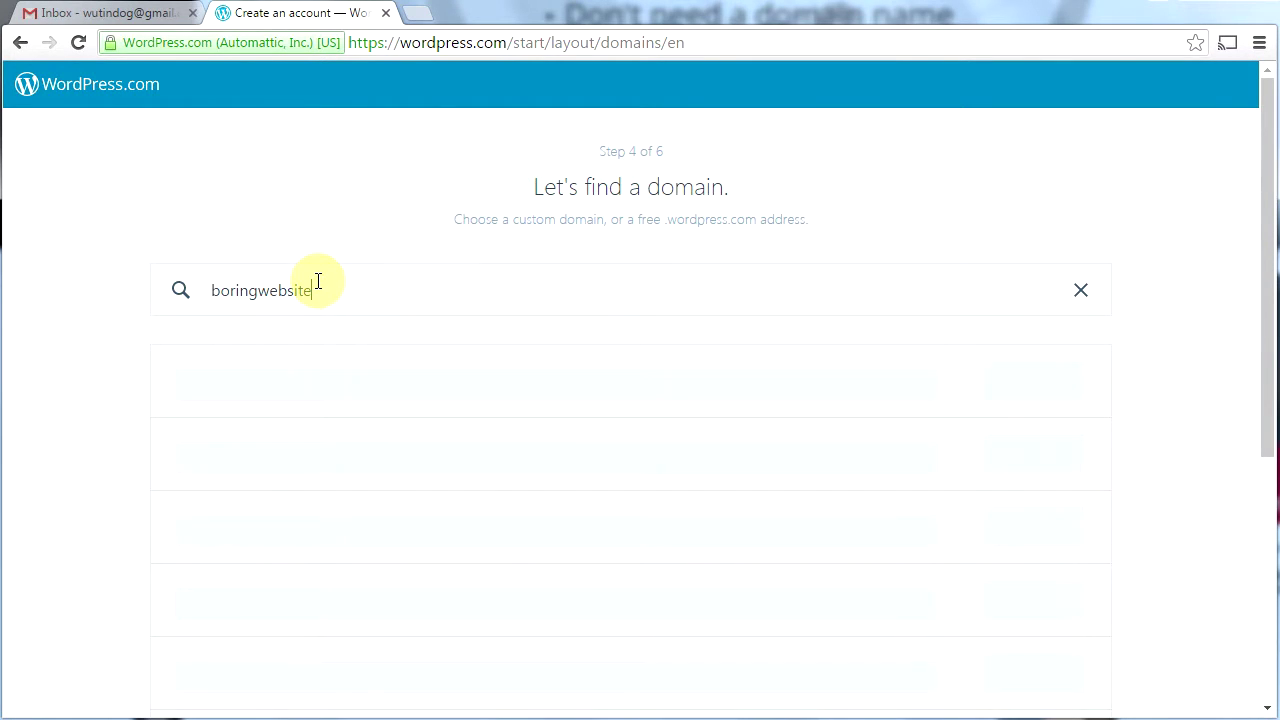
{"action": "type", "text": "bsite"}
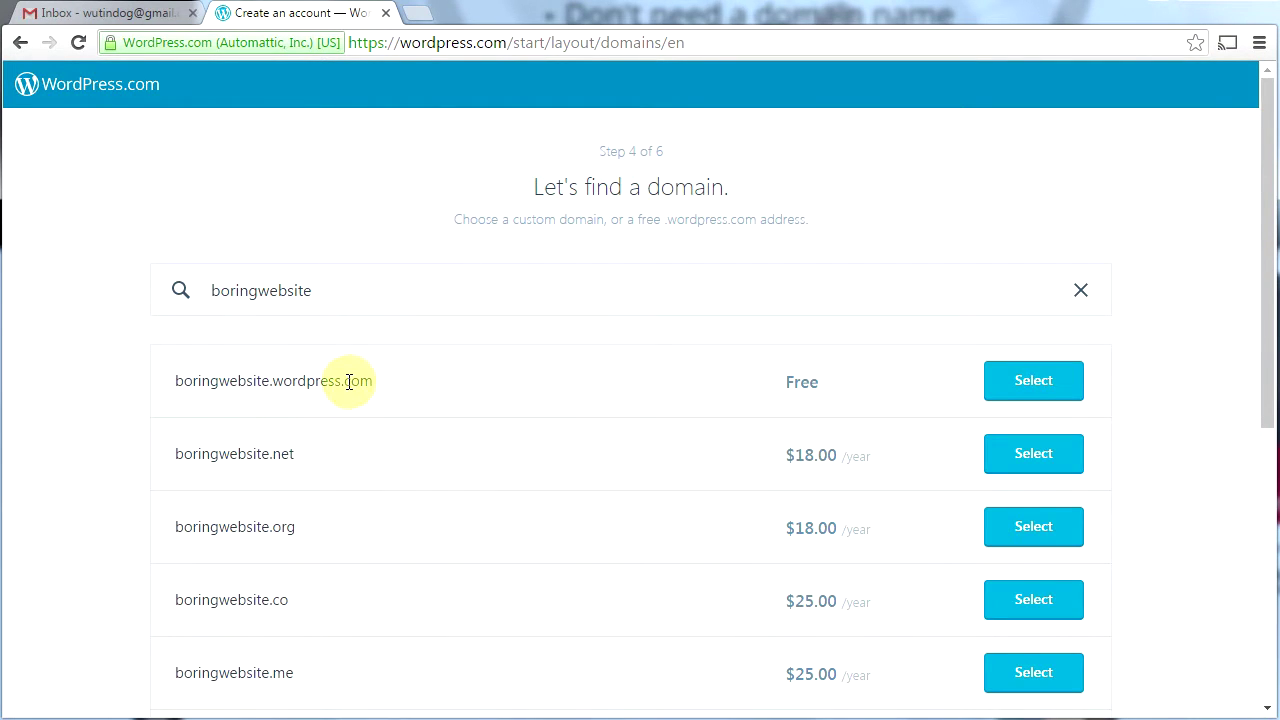
{"action": "left_click", "coordinate": [1041, 384]}
Select the Free plan and submit the completed account registration form
{"action": "scroll", "coordinate": [1050, 420], "scroll_direction": "down", "scroll_amount": 2}
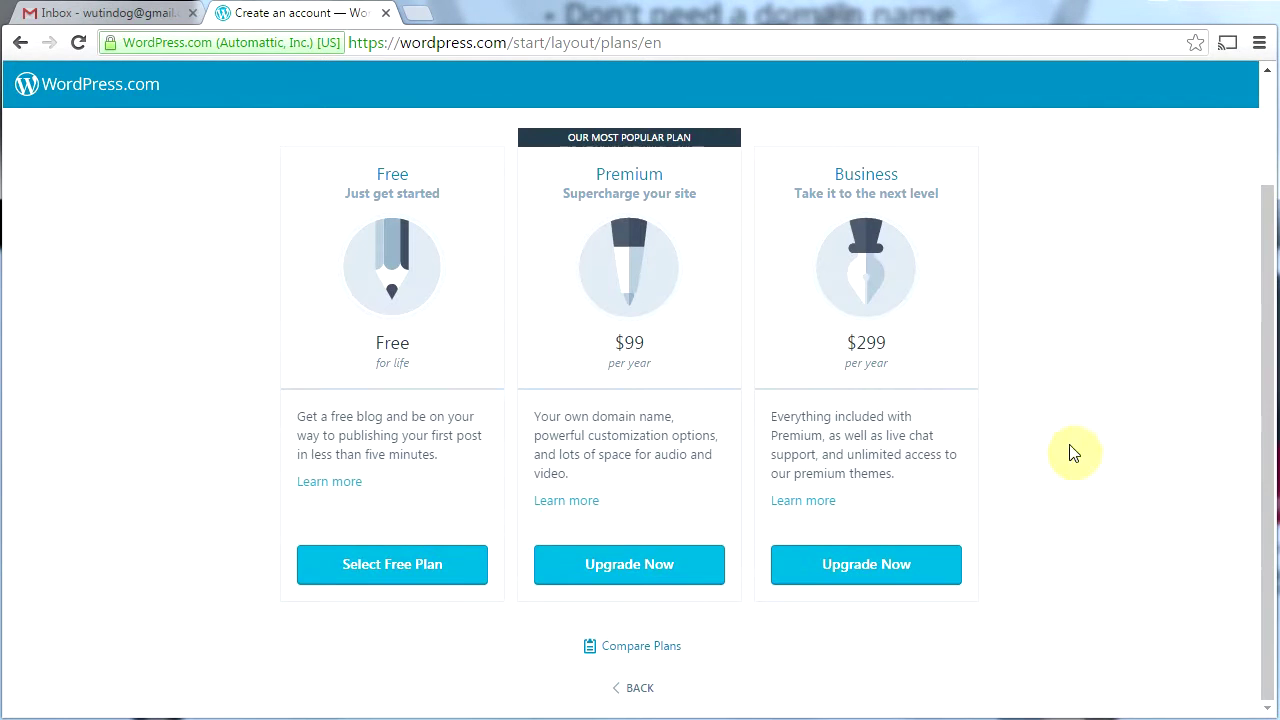
{"action": "left_click", "coordinate": [373, 582]}
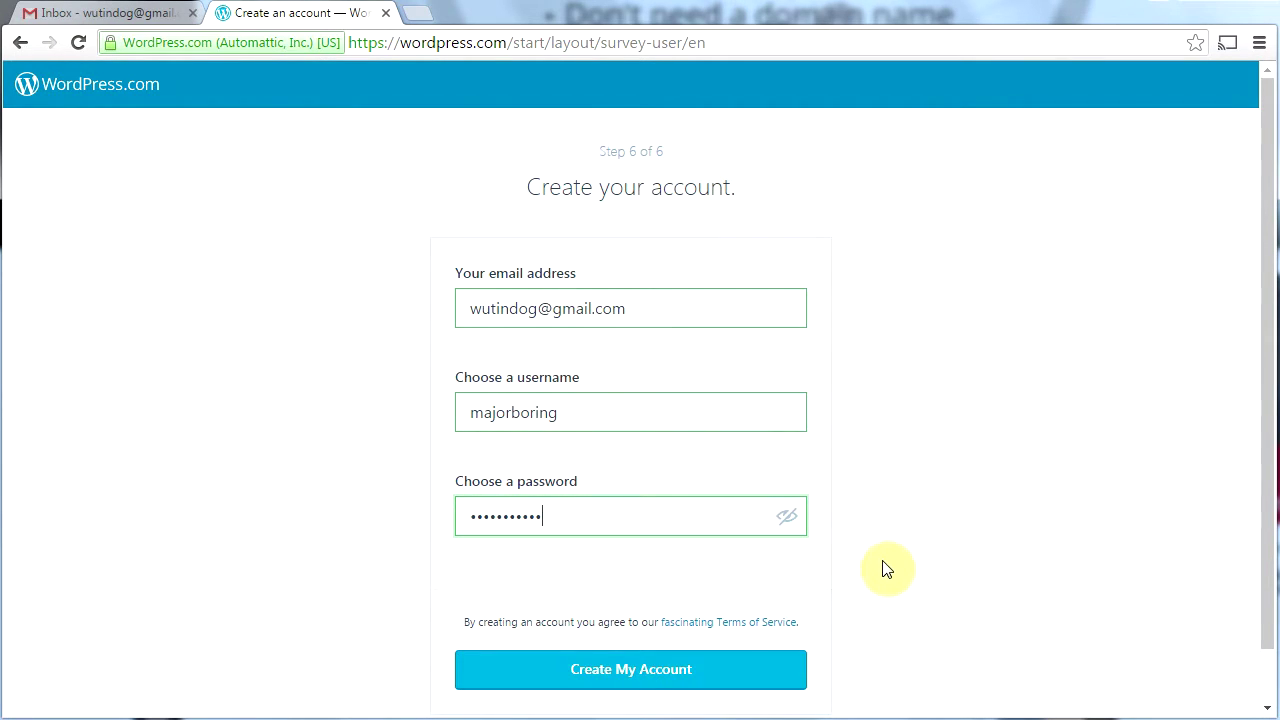
{"action": "left_click", "coordinate": [680, 670]}
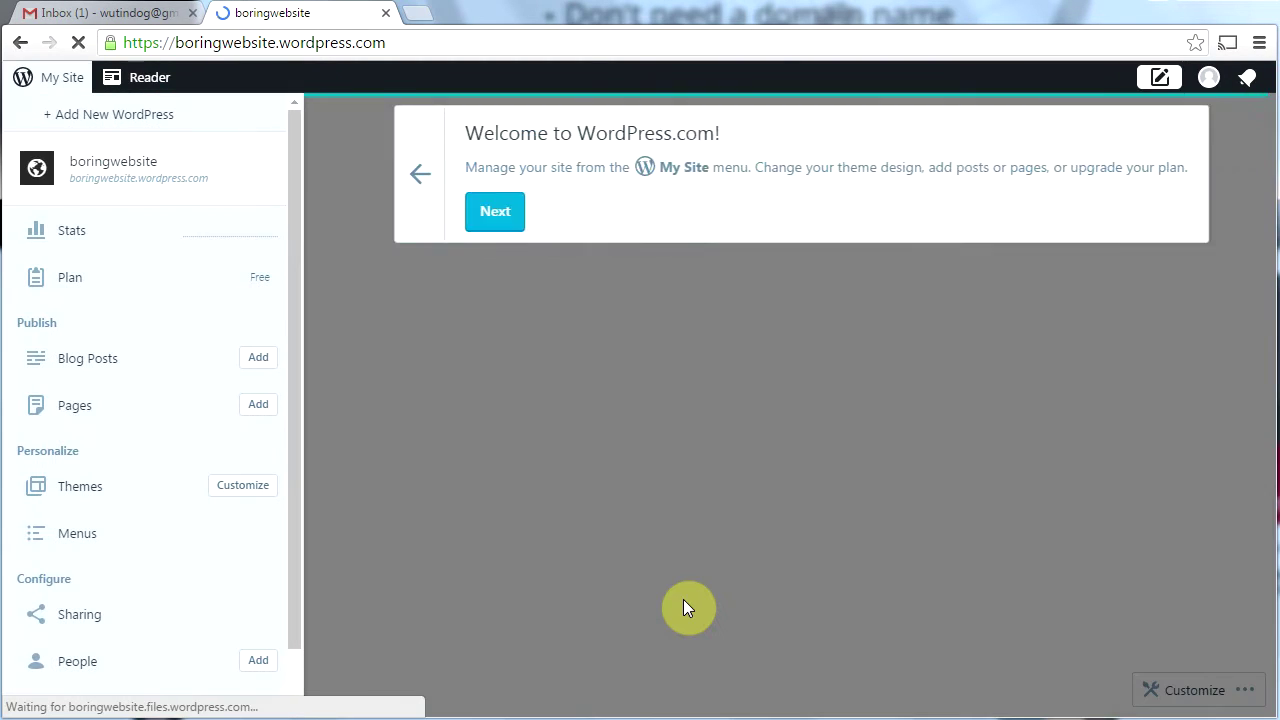
Switch to Gmail, open the activation message from WordPress.com and confirm the e-mail address
{"action": "key", "text": "ctrl+shift+Tab"}
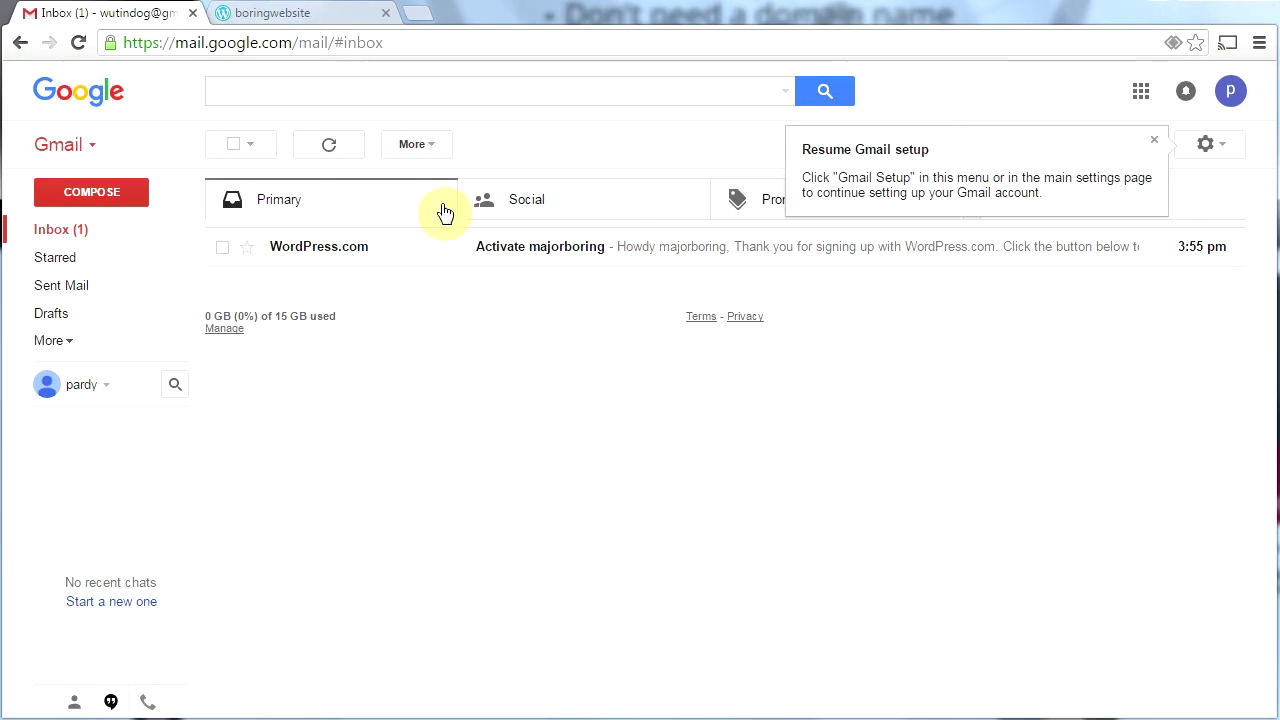
{"action": "left_click", "coordinate": [578, 250]}
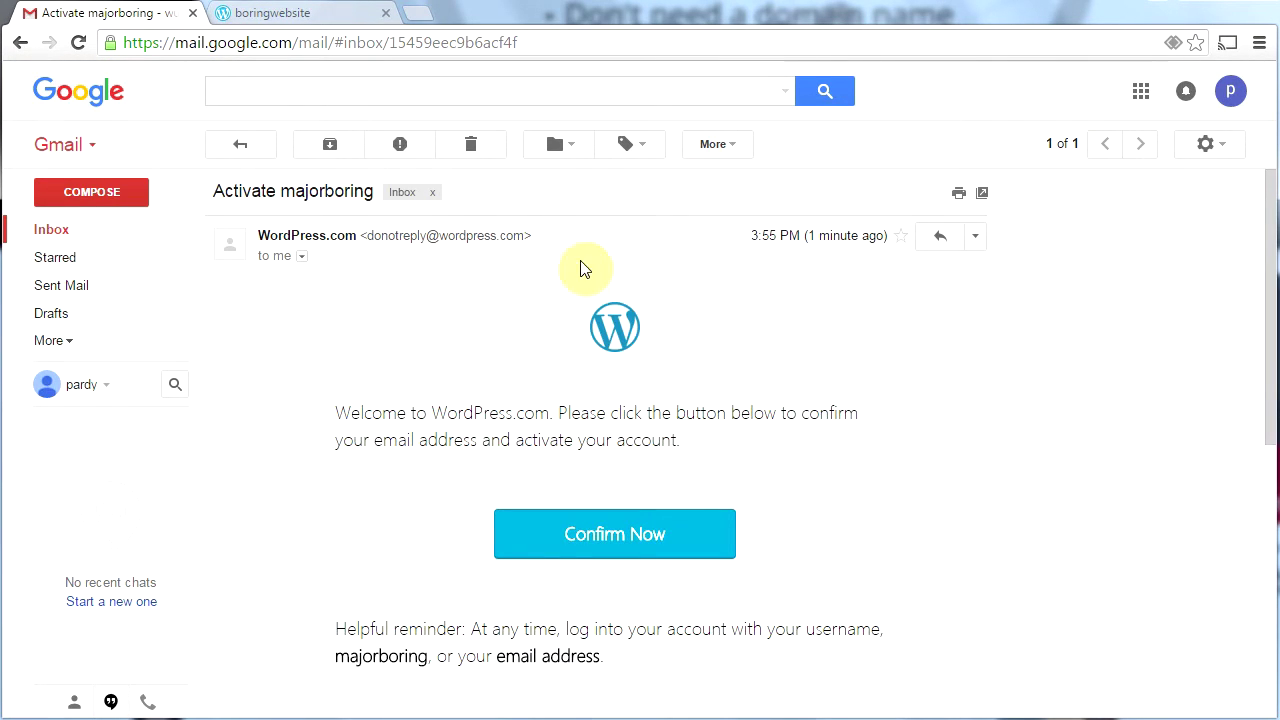
{"action": "left_click", "coordinate": [642, 532]}
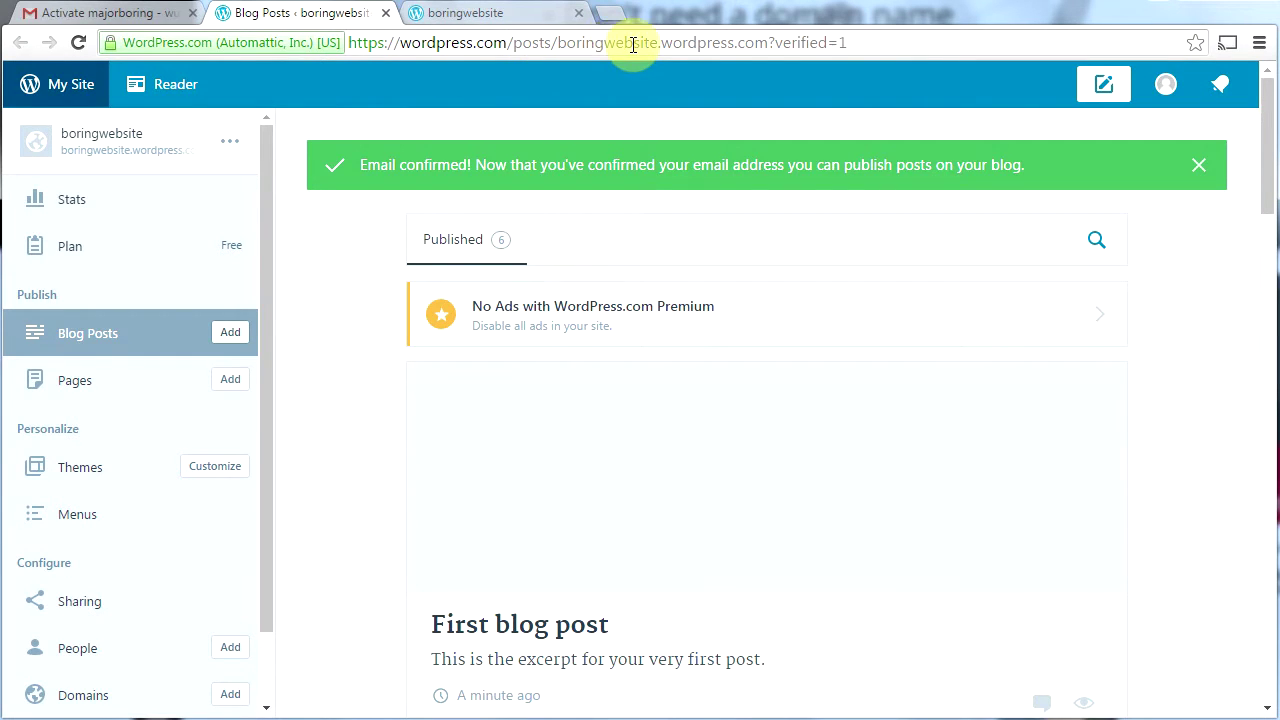
Return to the new site, go to boringwebsite.wordpress.com/wp-admin and permanently hide the dashboard's welcome message
{"action": "left_click", "coordinate": [466, 13]}
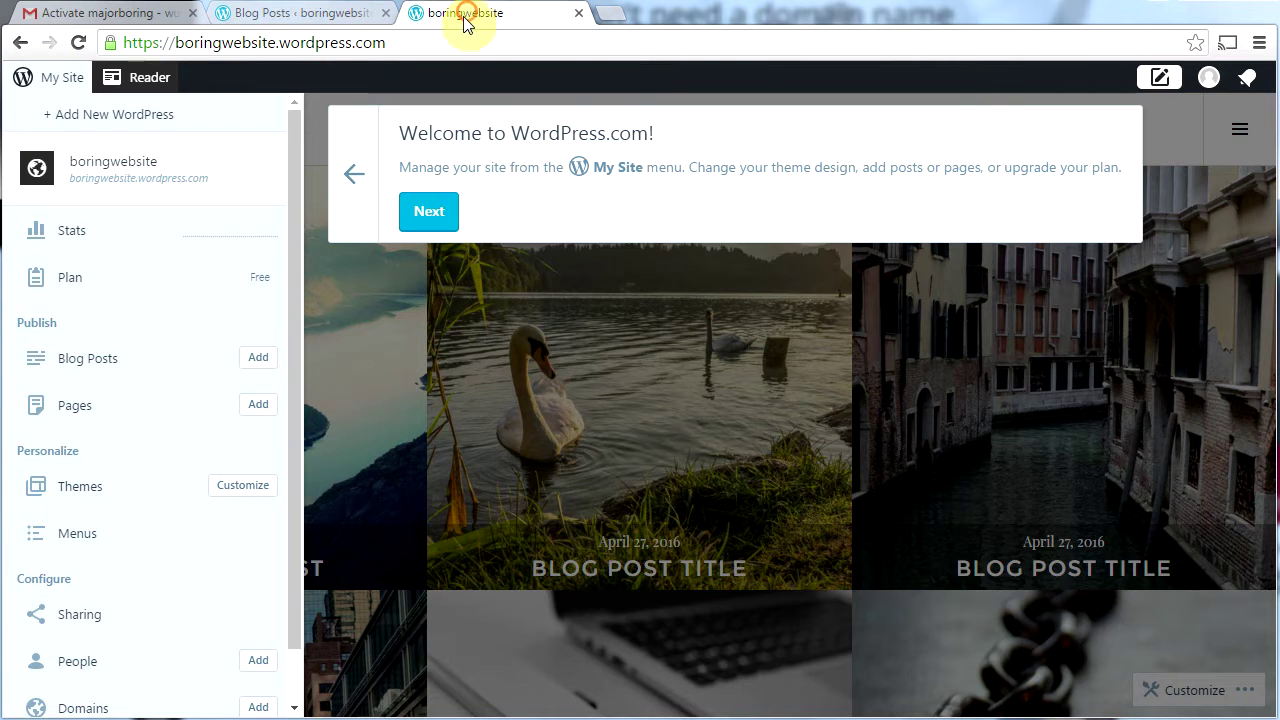
{"action": "left_click", "coordinate": [405, 40]}
{"action": "left_click", "coordinate": [430, 40]}
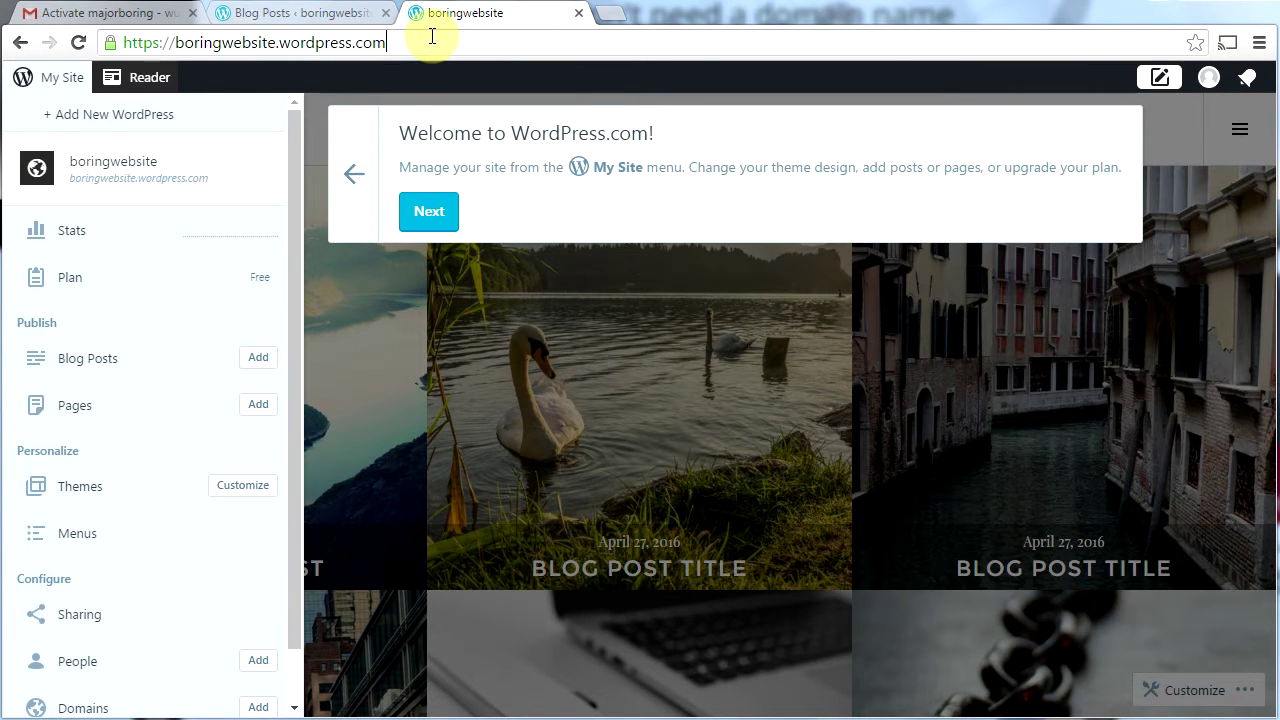
{"action": "type", "text": "/wp-admin"}
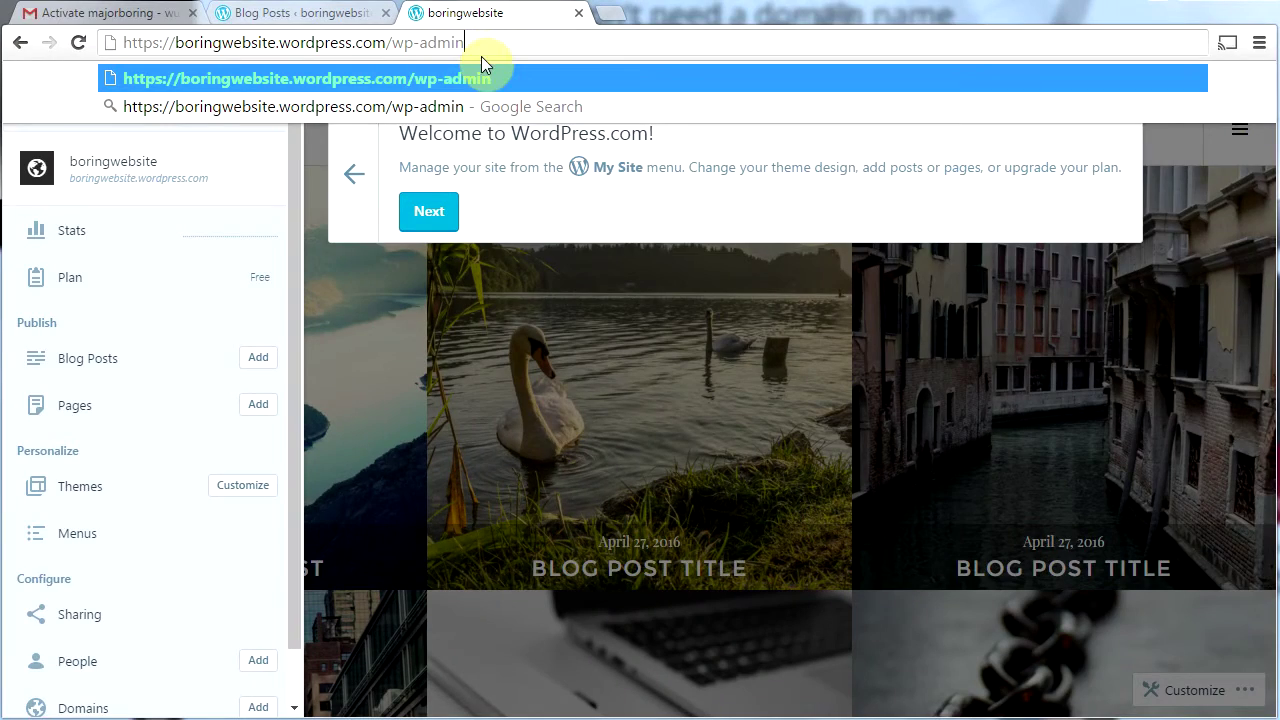
{"action": "key", "text": "Return"}
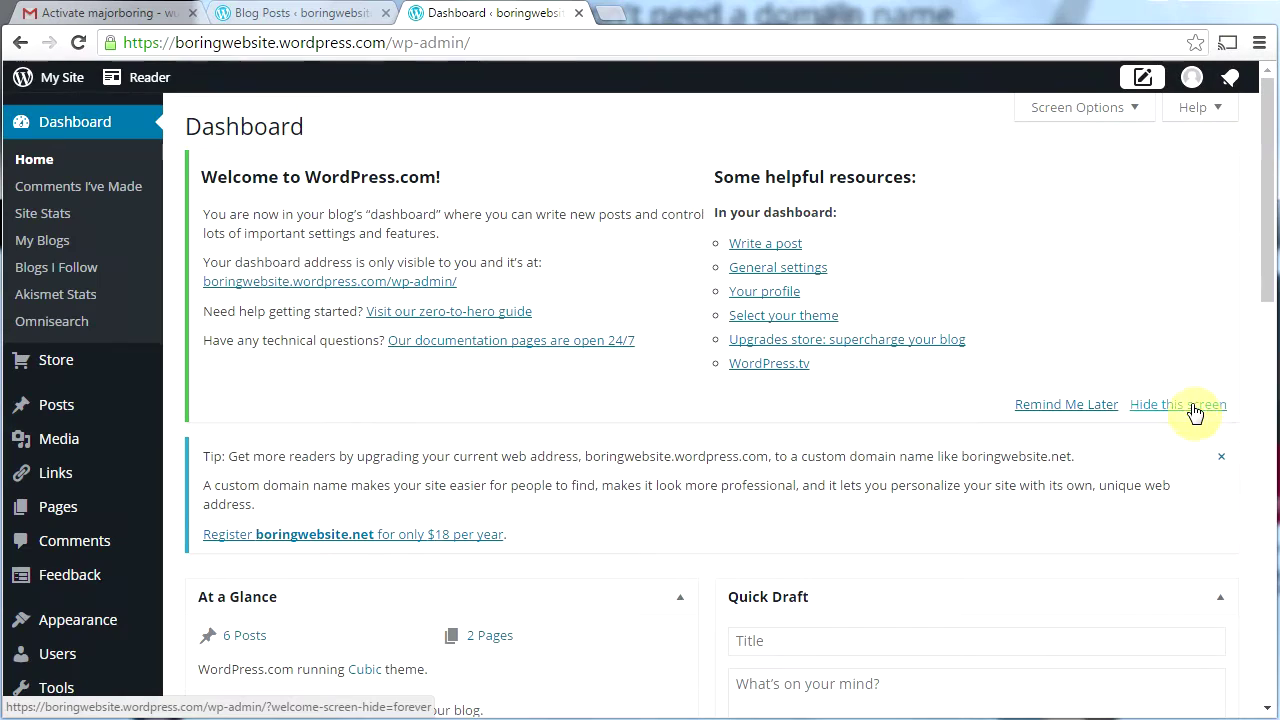
{"action": "left_click", "coordinate": [1190, 406]}
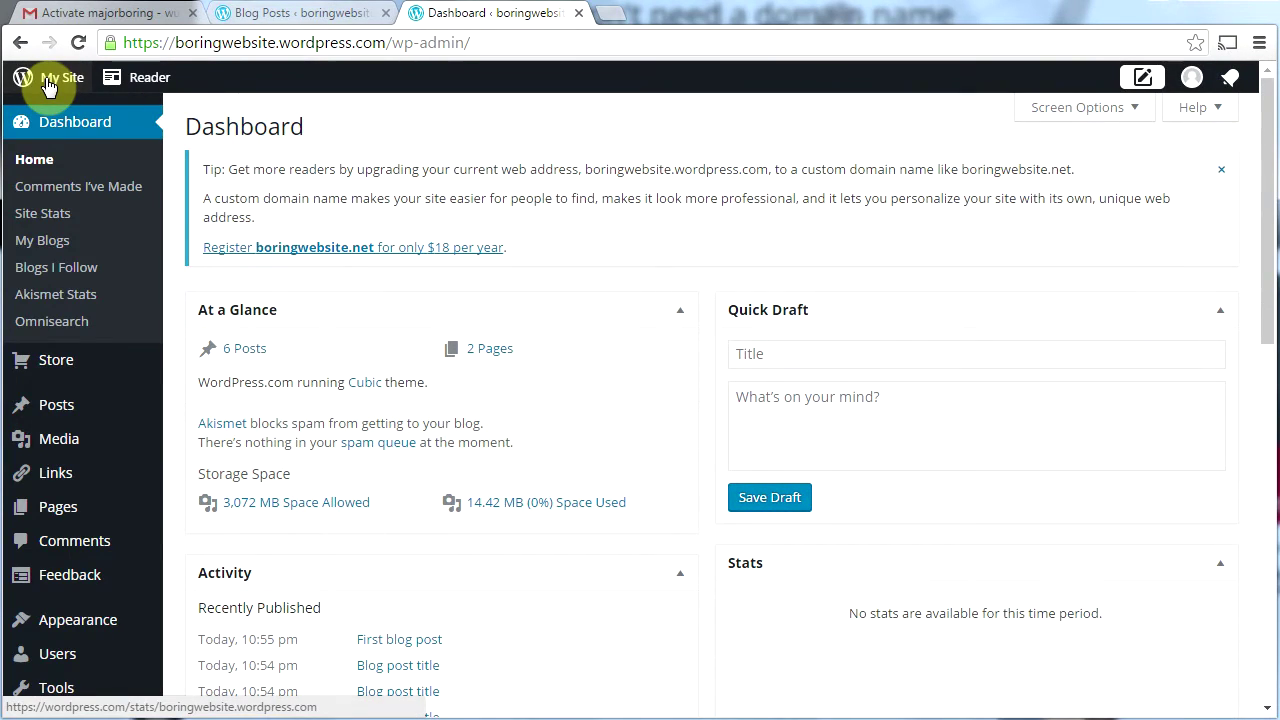
Open boringwebsite.wordpress.com in a new browser tab and look over the homepage's post grid and footer
{"action": "left_click", "coordinate": [613, 17]}
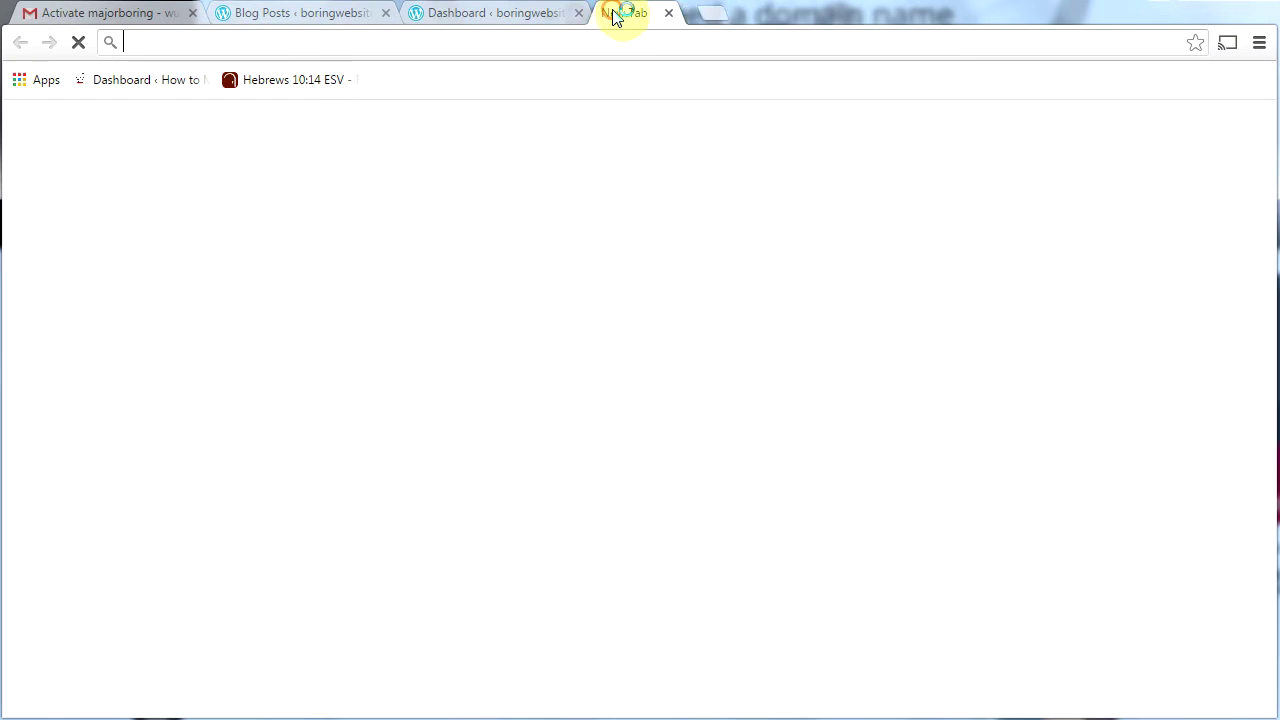
{"action": "type", "text": "bor"}
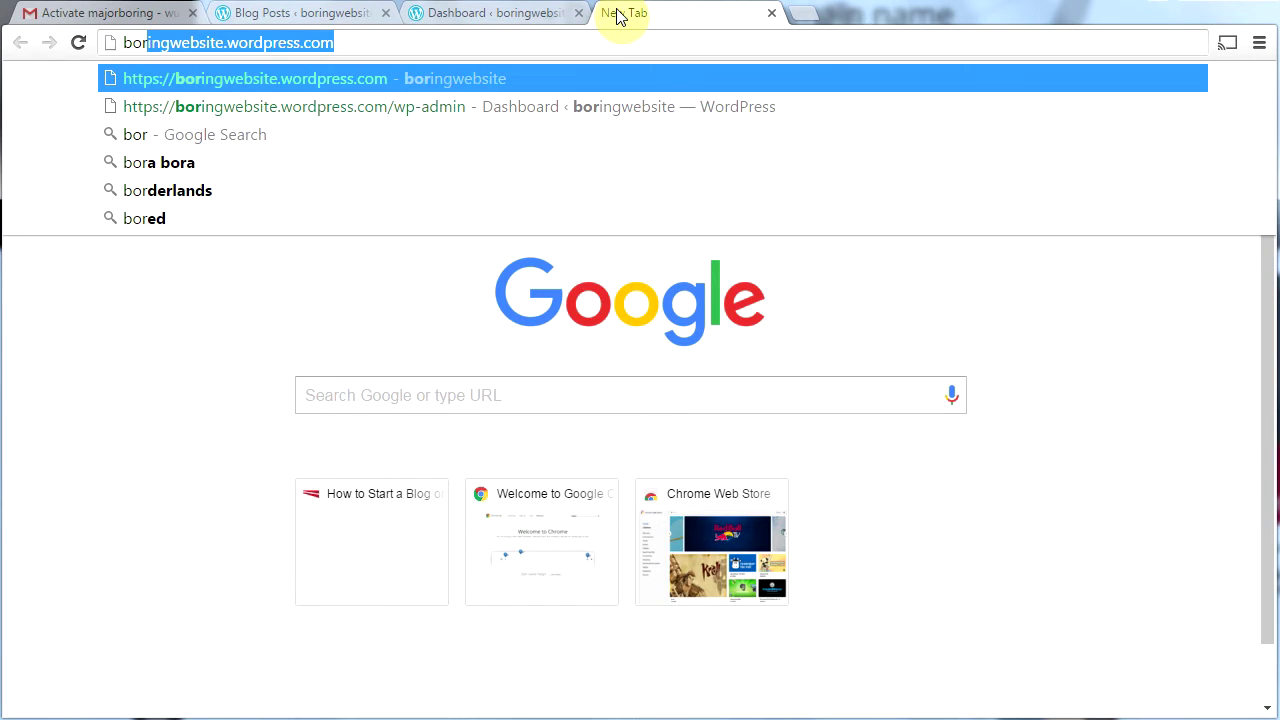
{"action": "key", "text": "Return"}
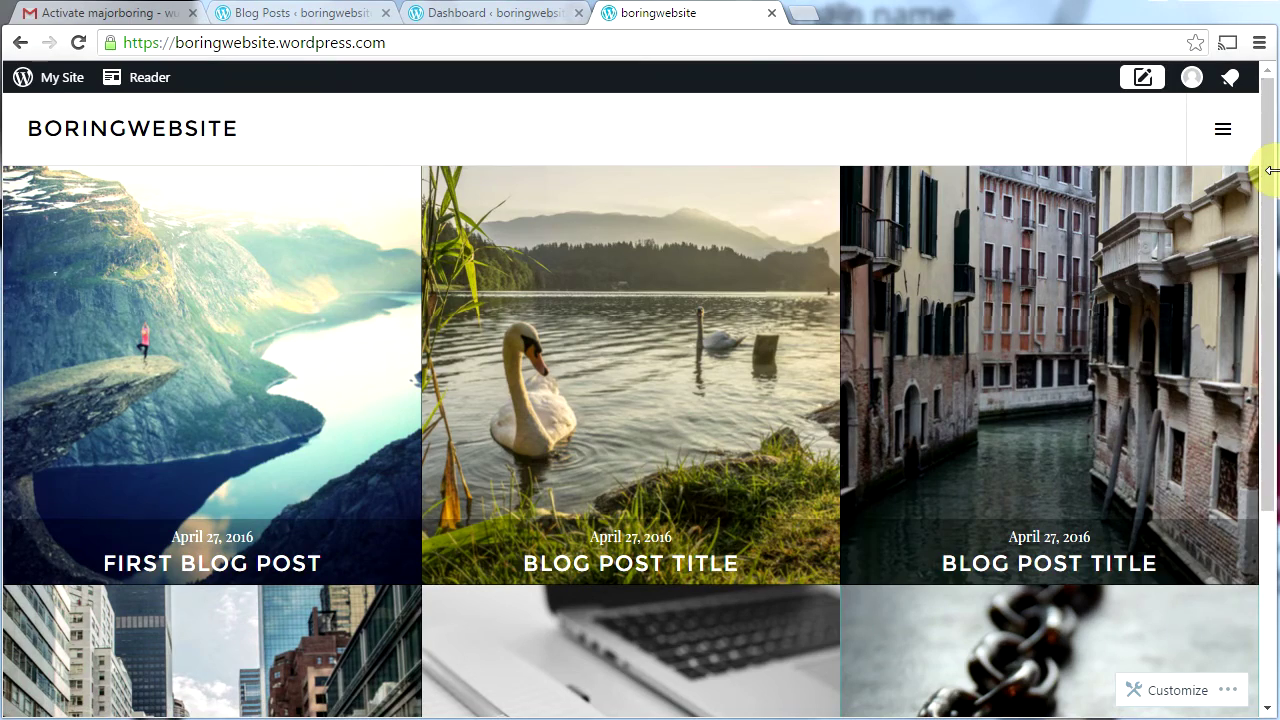
{"action": "left_click_drag", "start_coordinate": [1271, 170], "coordinate": [1260, 194]}
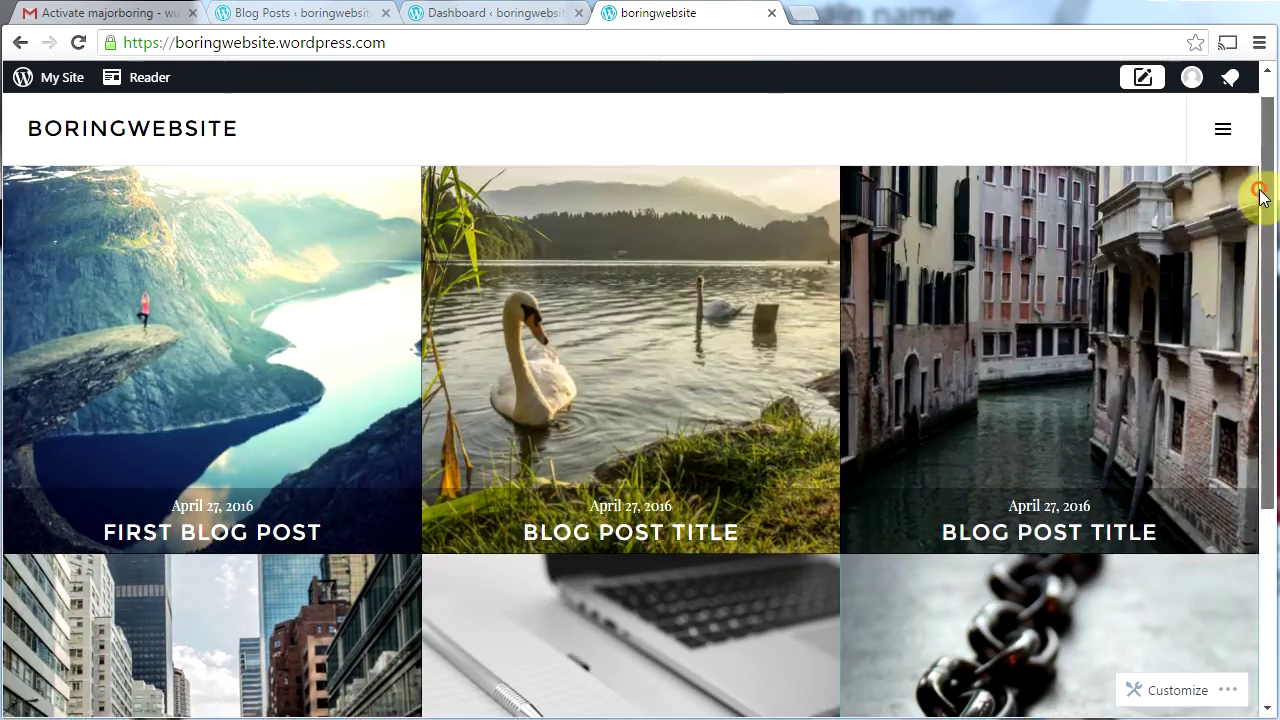
{"action": "scroll", "coordinate": [1110, 410], "scroll_direction": "down", "scroll_amount": 3}
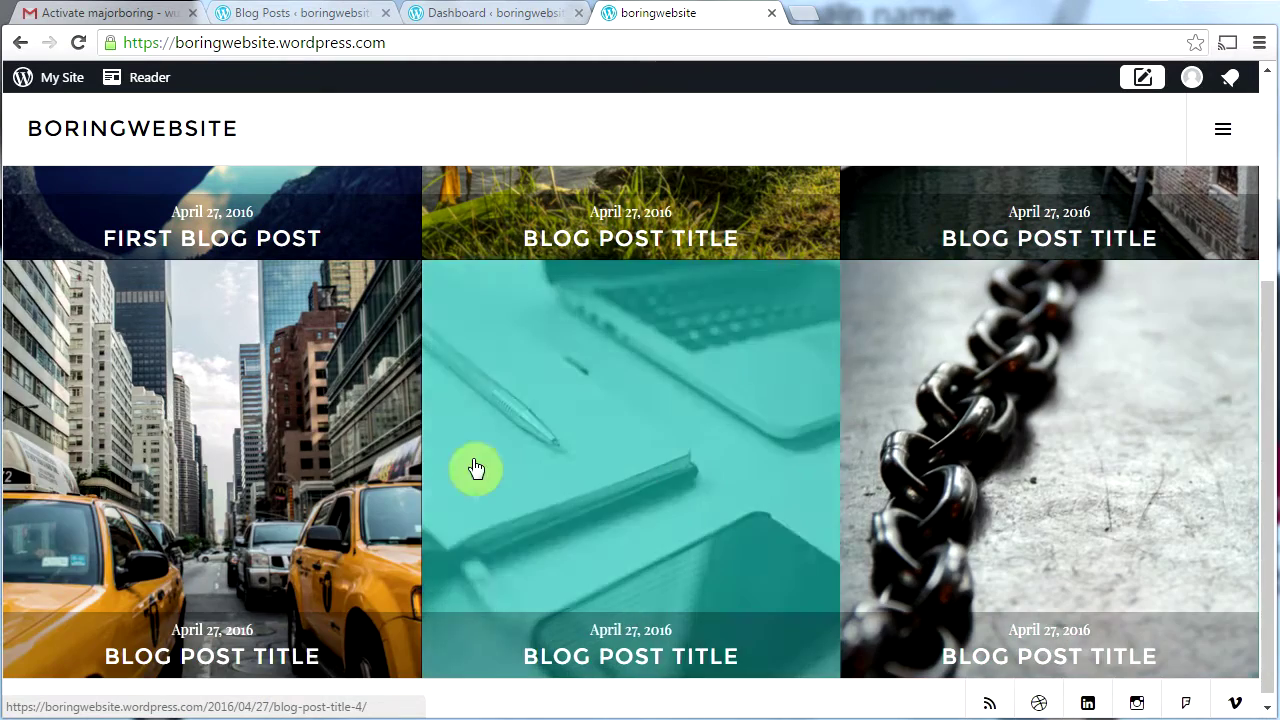
{"action": "scroll", "coordinate": [734, 437], "scroll_direction": "down", "scroll_amount": 1}
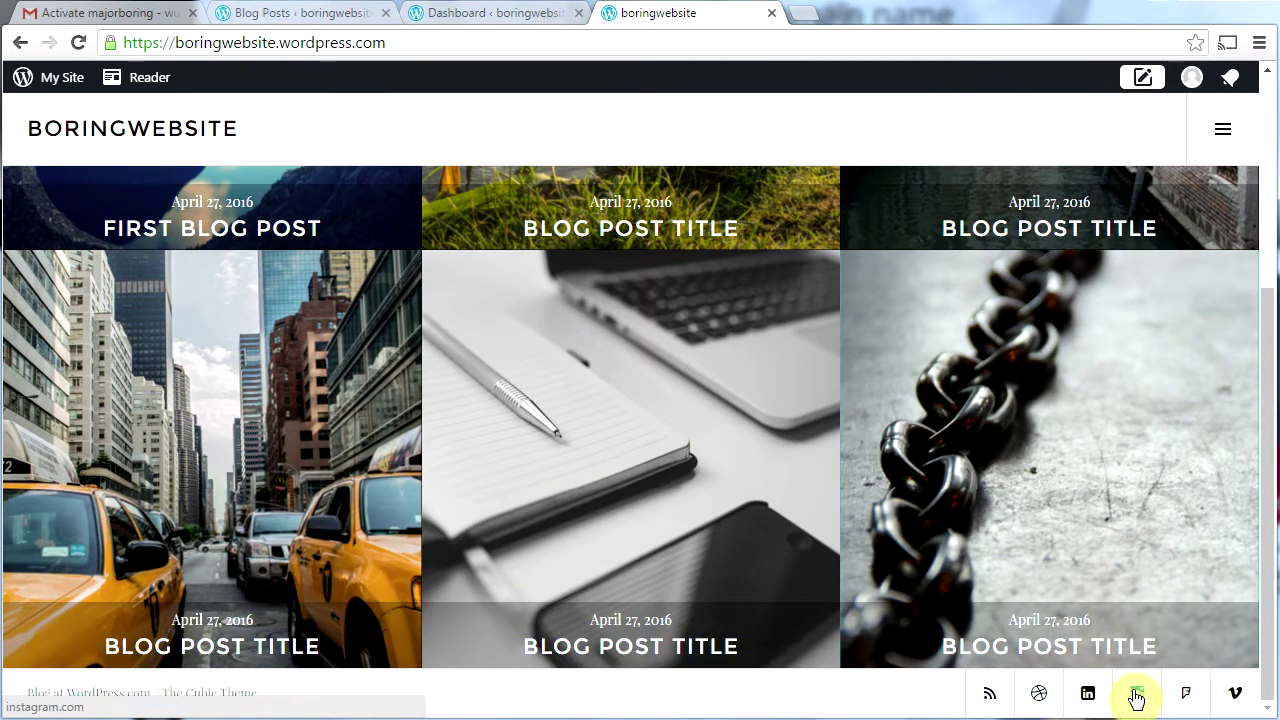
{"action": "scroll", "coordinate": [1100, 480], "scroll_direction": "up", "scroll_amount": 3}
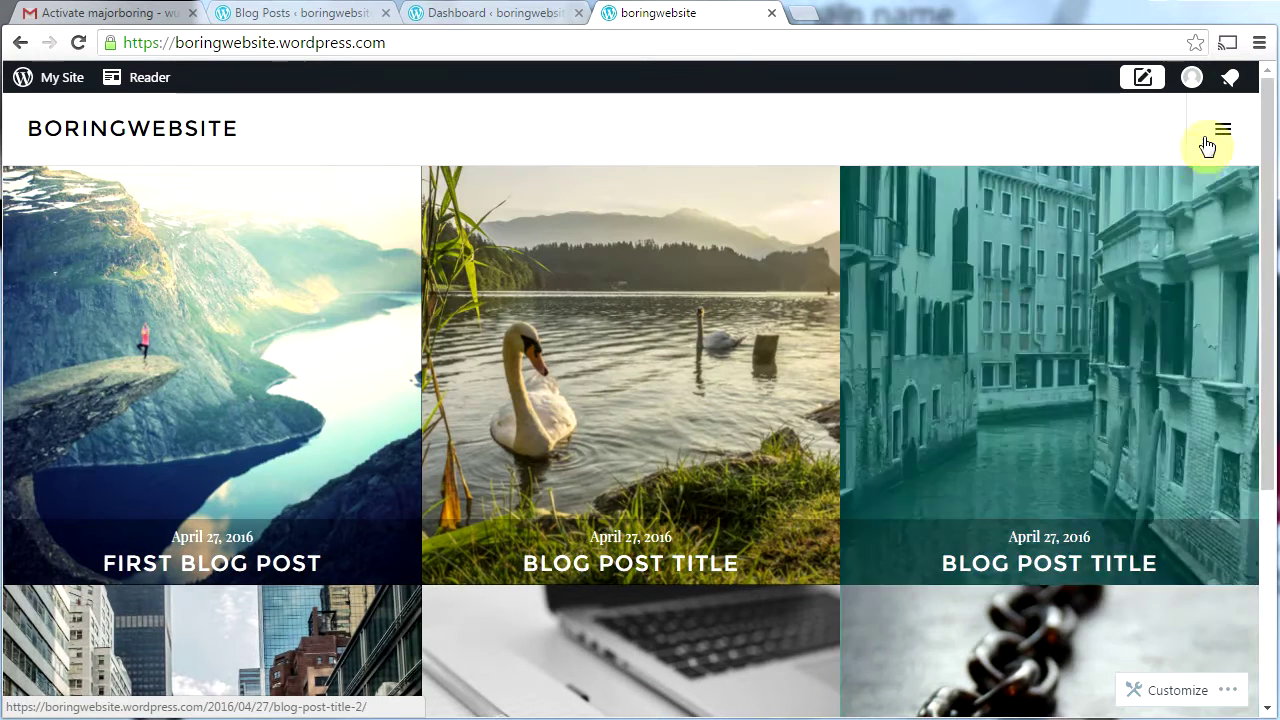
Expand the site's navigation menu, review its pages and widgets, and close it again
{"action": "left_click", "coordinate": [1222, 128]}
{"action": "scroll", "coordinate": [1100, 420], "scroll_direction": "down", "scroll_amount": 1}
{"action": "scroll", "coordinate": [1160, 340], "scroll_direction": "up", "scroll_amount": 1}
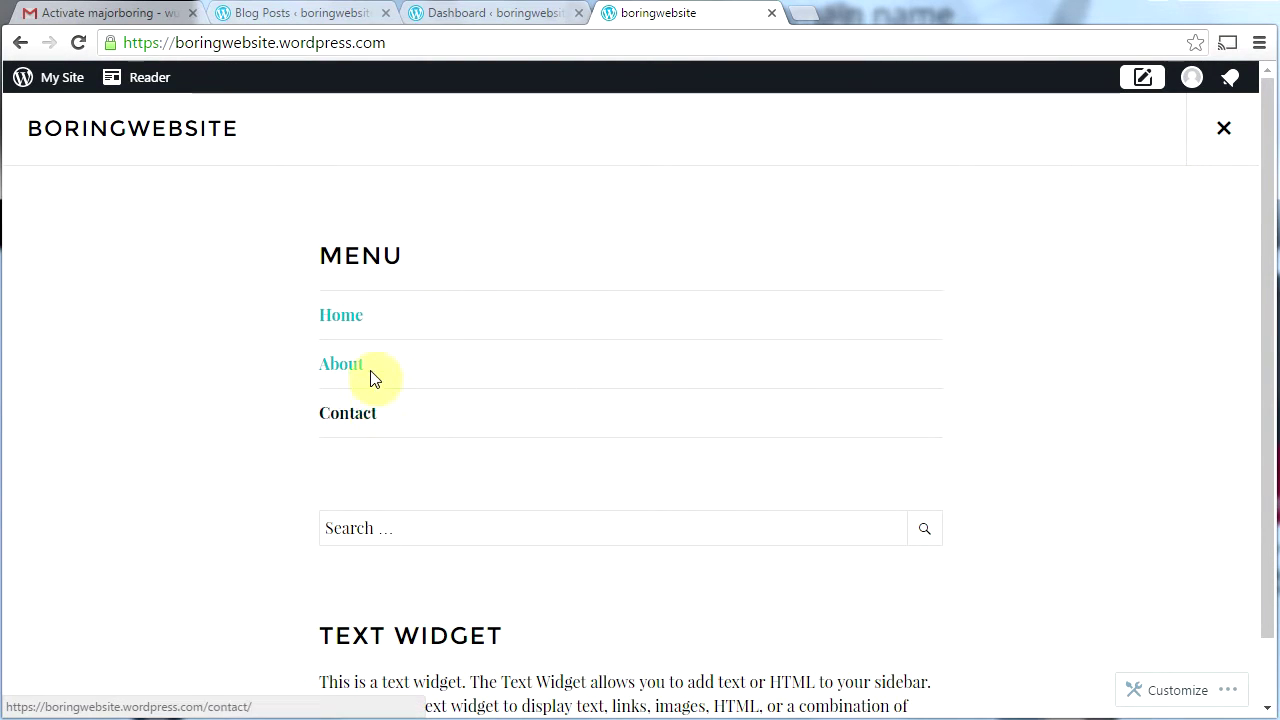
{"action": "left_click", "coordinate": [1230, 132]}
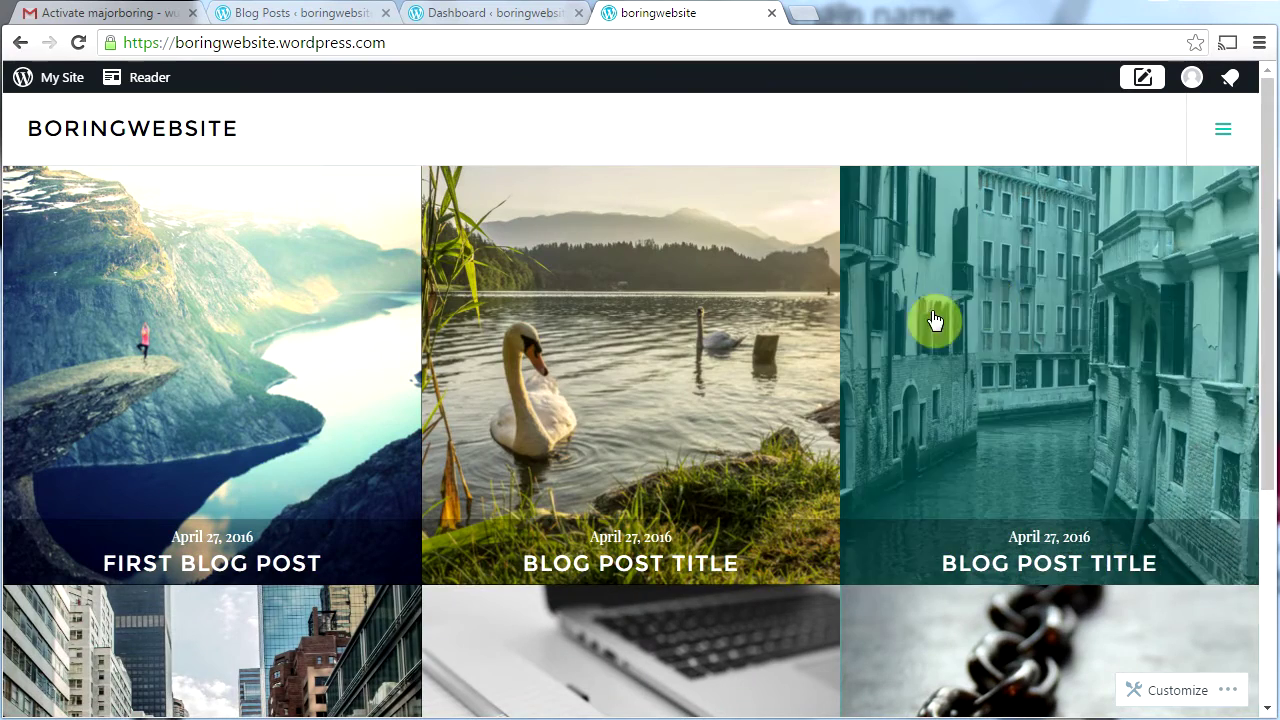
Return to the admin dashboard, open the post "First blog post" for editing and retitle it "My Awesome Kid"
{"action": "left_click", "coordinate": [491, 19]}
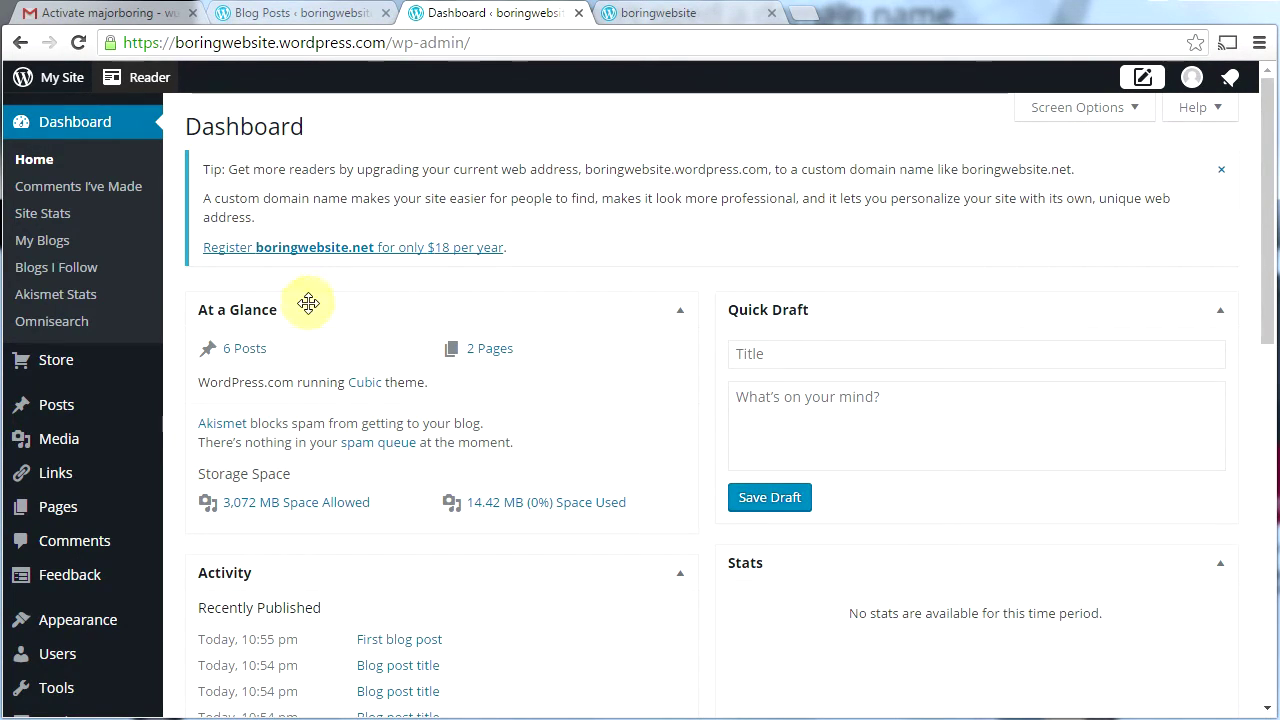
{"action": "left_click", "coordinate": [93, 405]}
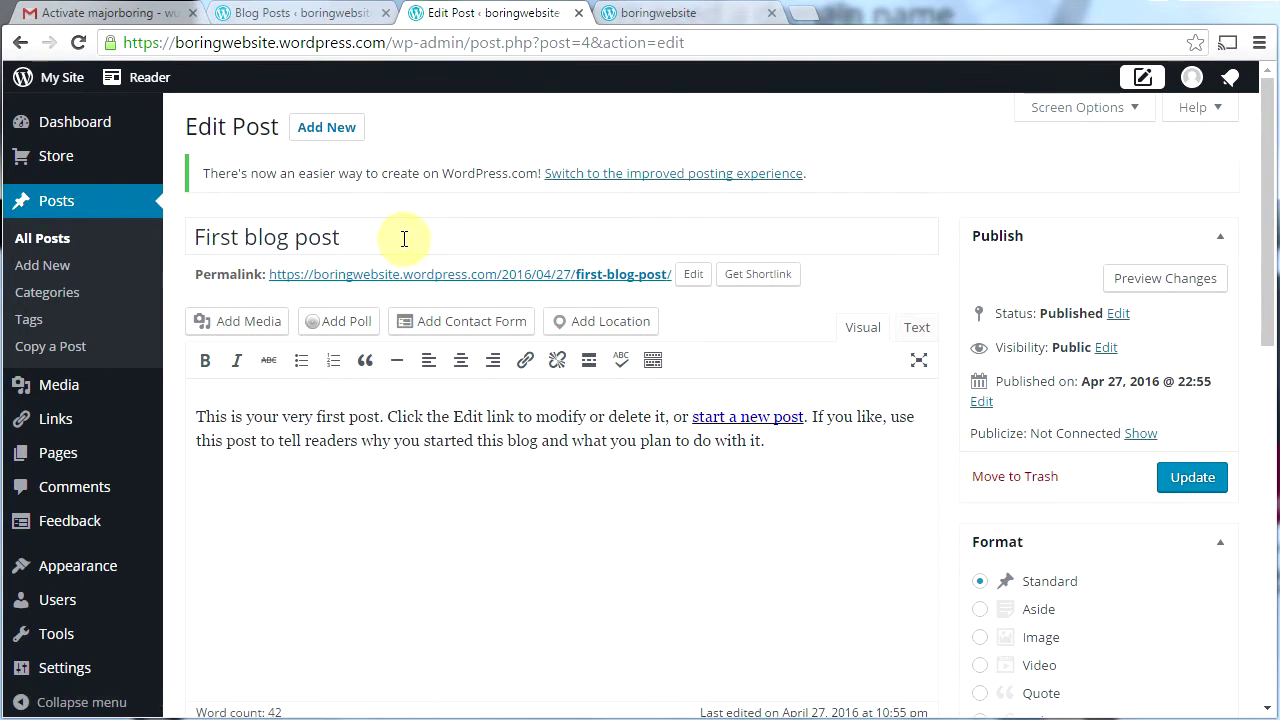
{"action": "triple_click", "coordinate": [404, 238]}
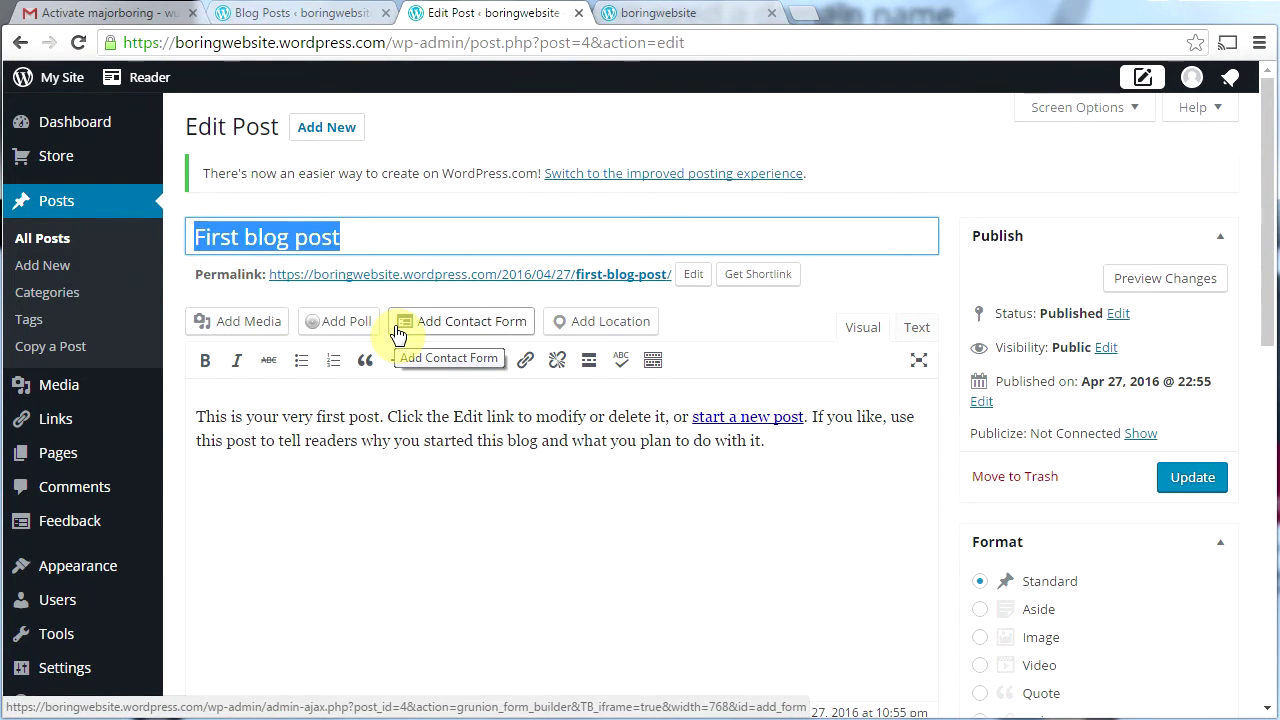
{"action": "type", "text": "My Awesome Kid"}
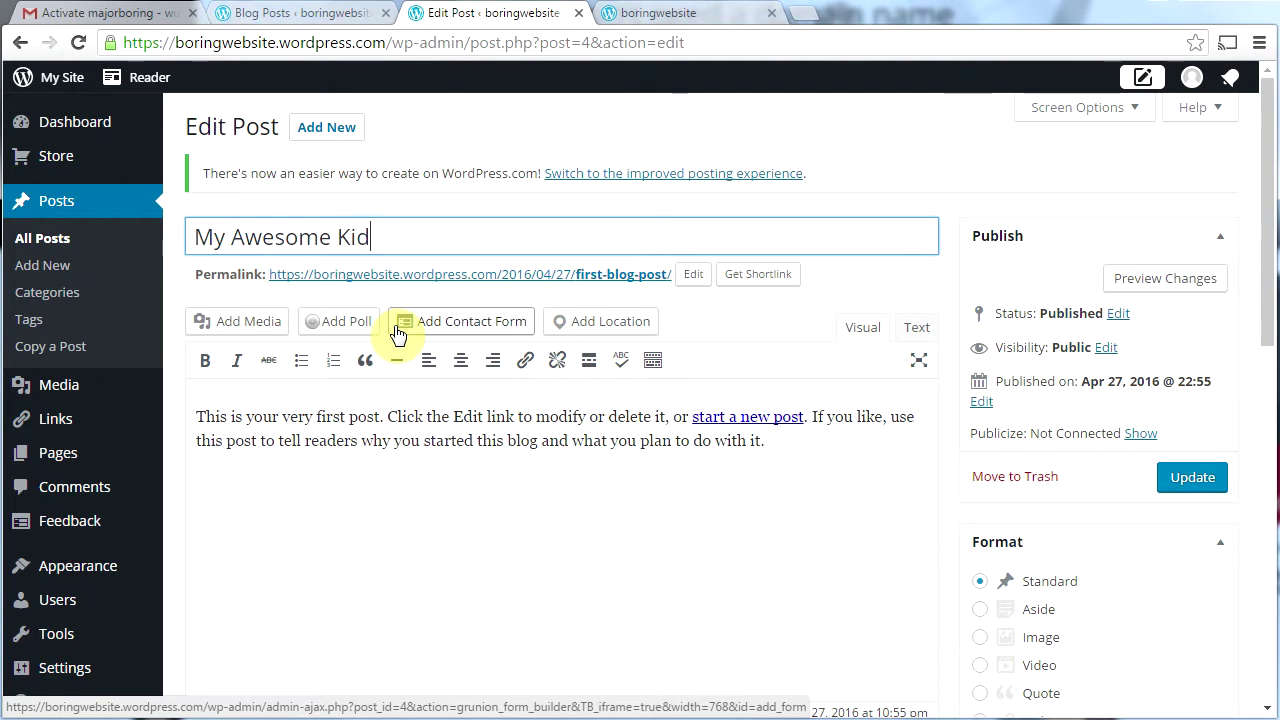
Replace the post's body text with "My kid is so awesome. Isn't he handsome?"
{"action": "left_click_drag", "start_coordinate": [794, 440], "coordinate": [437, 441]}
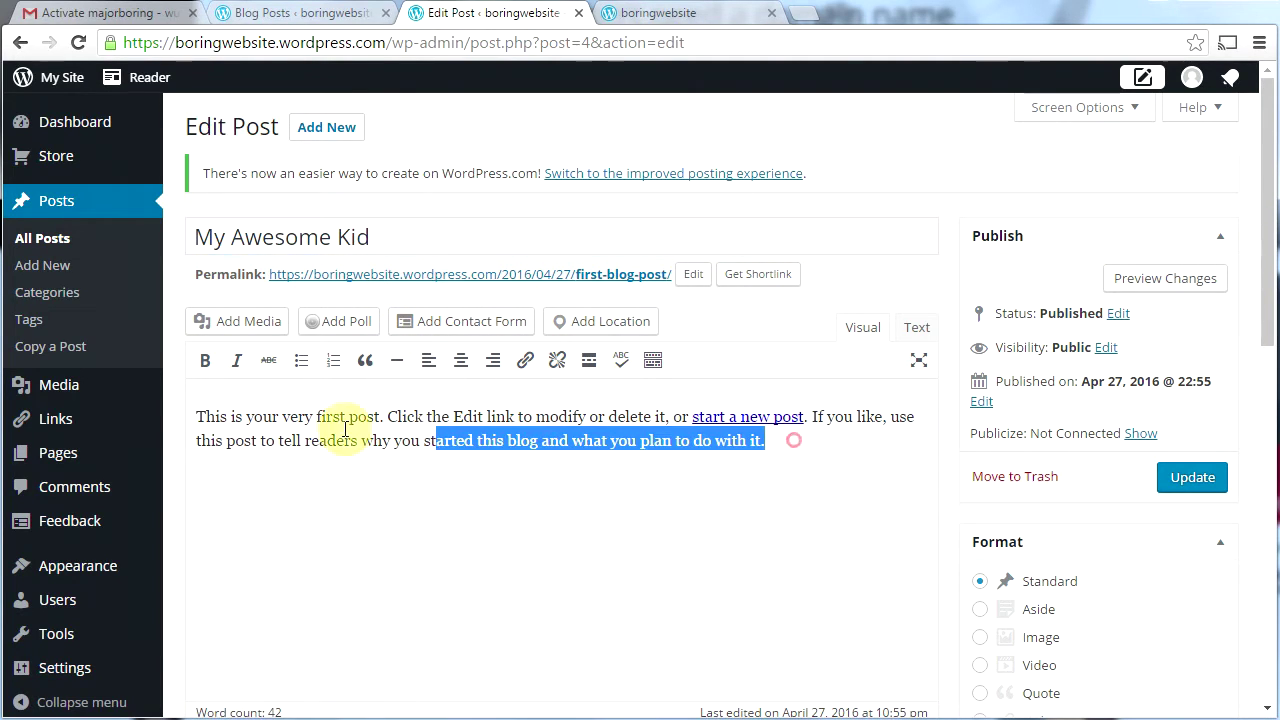
{"action": "left_click_drag", "start_coordinate": [345, 428], "coordinate": [186, 414]}
{"action": "type", "text": "My kid is so"}
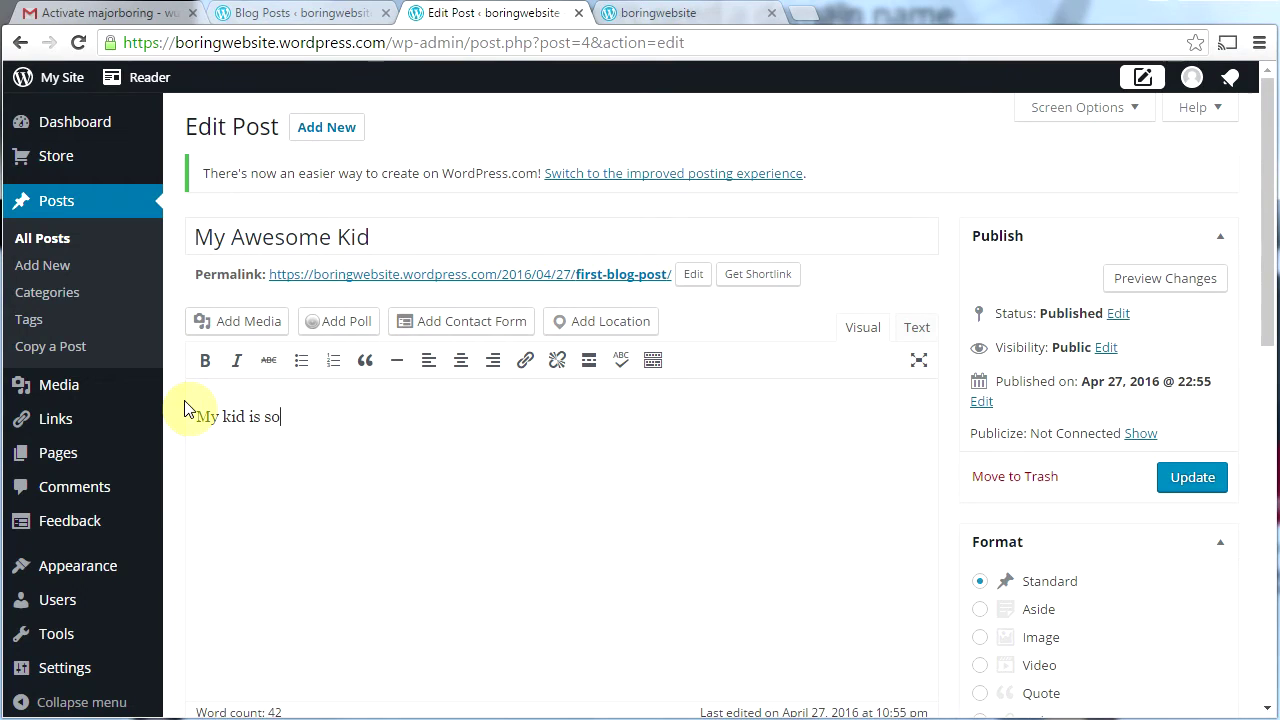
{"action": "type", "text": " awesome. Isn't he handsome?"}
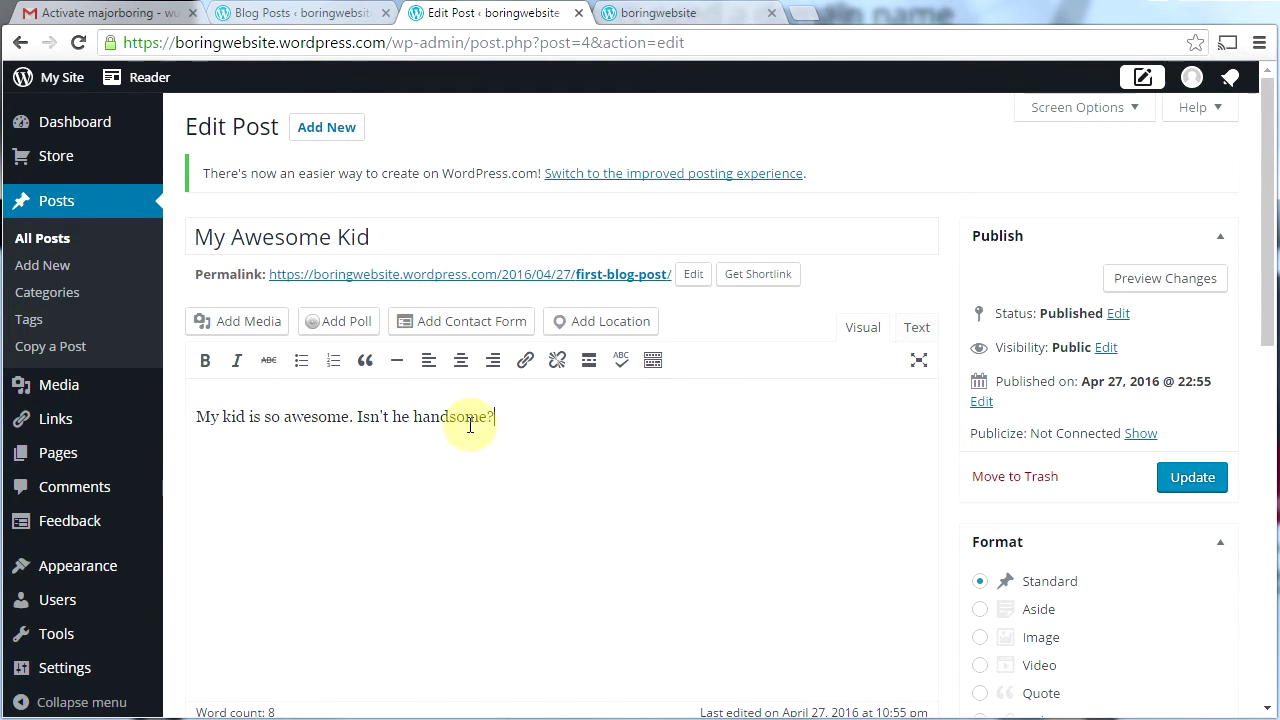
Remove the current featured image from the "My Awesome Kid" post
{"action": "left_click", "coordinate": [1268, 266]}
{"action": "left_click_drag", "start_coordinate": [1268, 266], "coordinate": [1254, 585]}
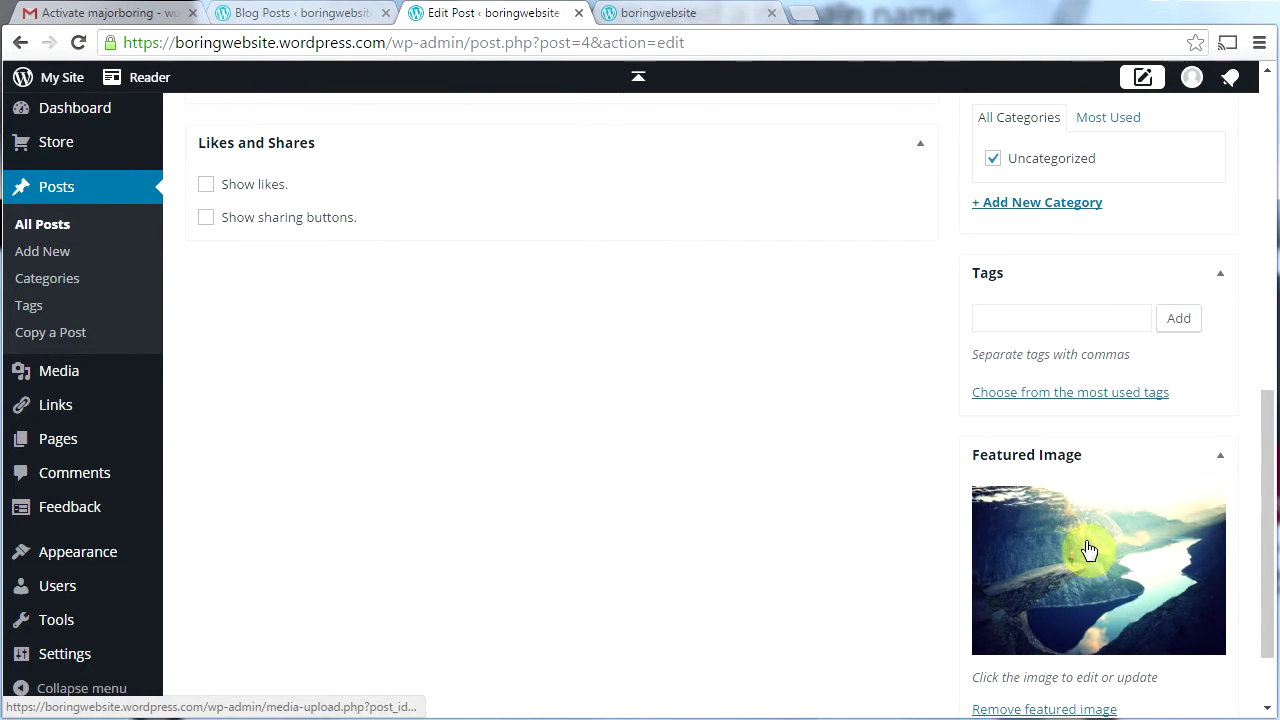
{"action": "scroll", "coordinate": [1200, 530], "scroll_direction": "down", "scroll_amount": 1}
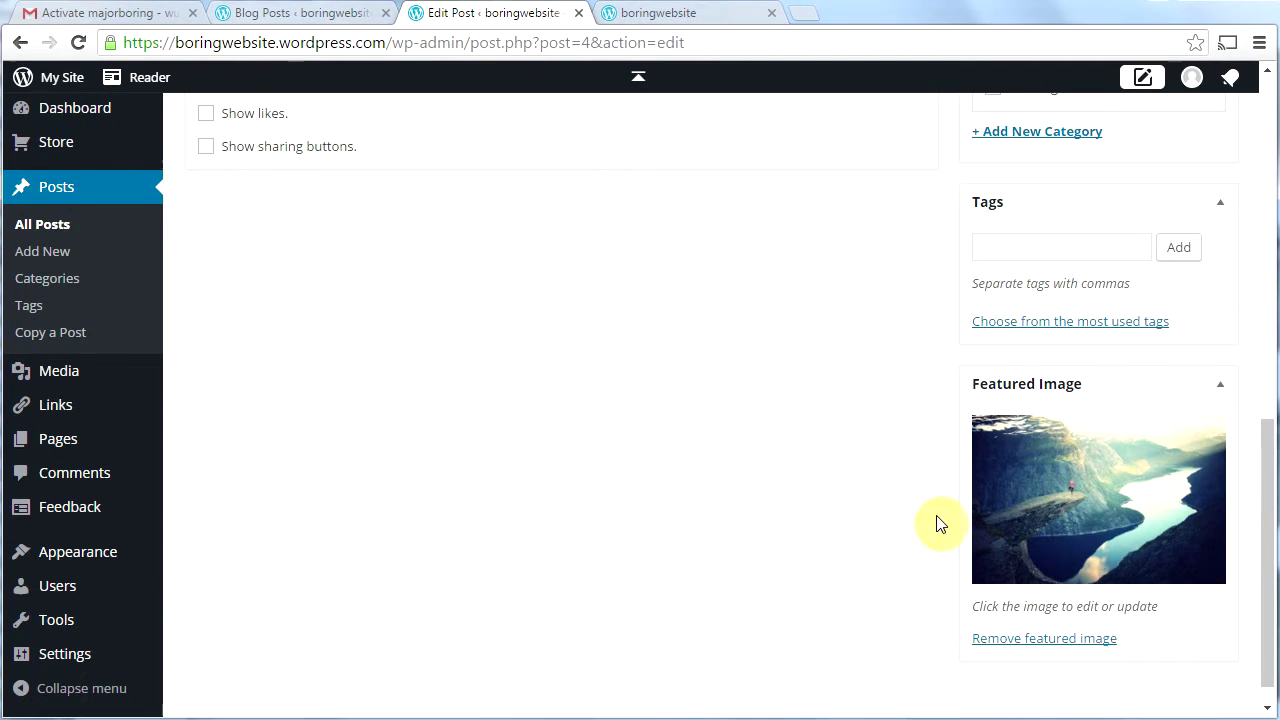
{"action": "left_click", "coordinate": [1033, 640]}
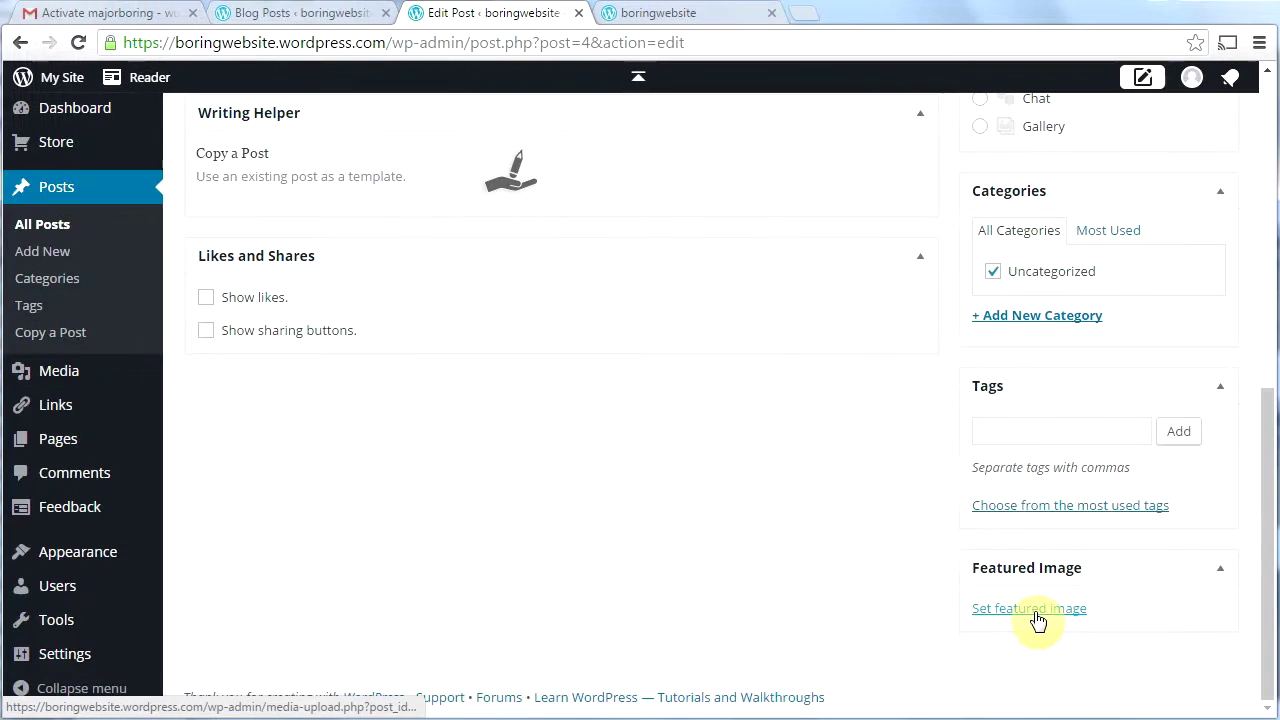
Start setting a new featured image and upload "baseball first 2016 229-2" from the baseball folder on the Desktop
{"action": "left_click", "coordinate": [1037, 609]}
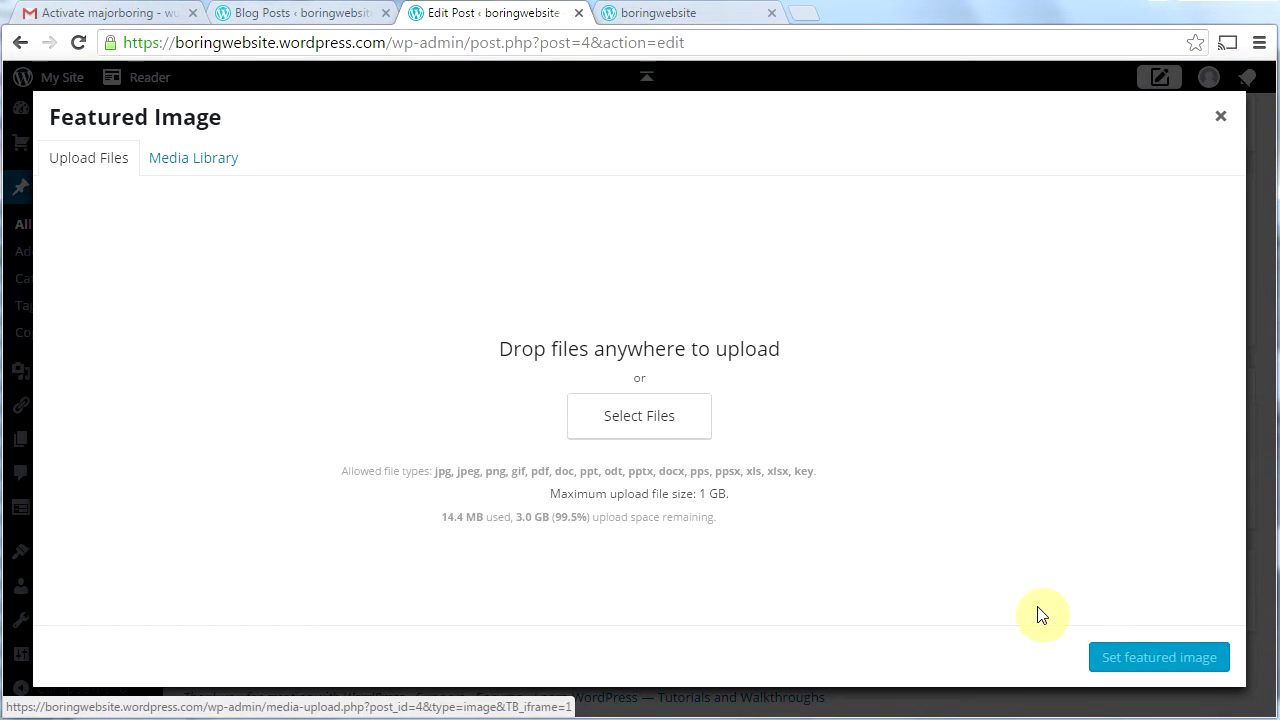
{"action": "left_click", "coordinate": [636, 418]}
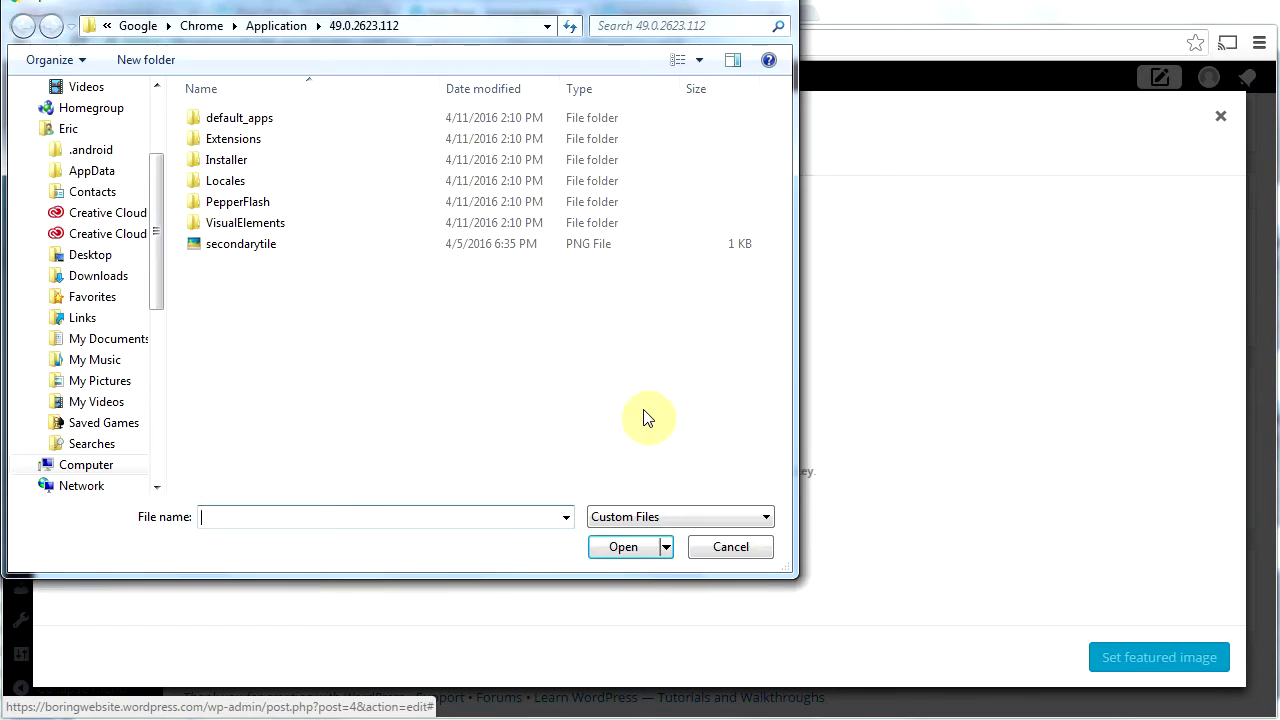
{"action": "left_click_drag", "start_coordinate": [158, 245], "coordinate": [151, 134]}
{"action": "left_click", "coordinate": [75, 137]}
{"action": "double_click", "coordinate": [630, 272]}
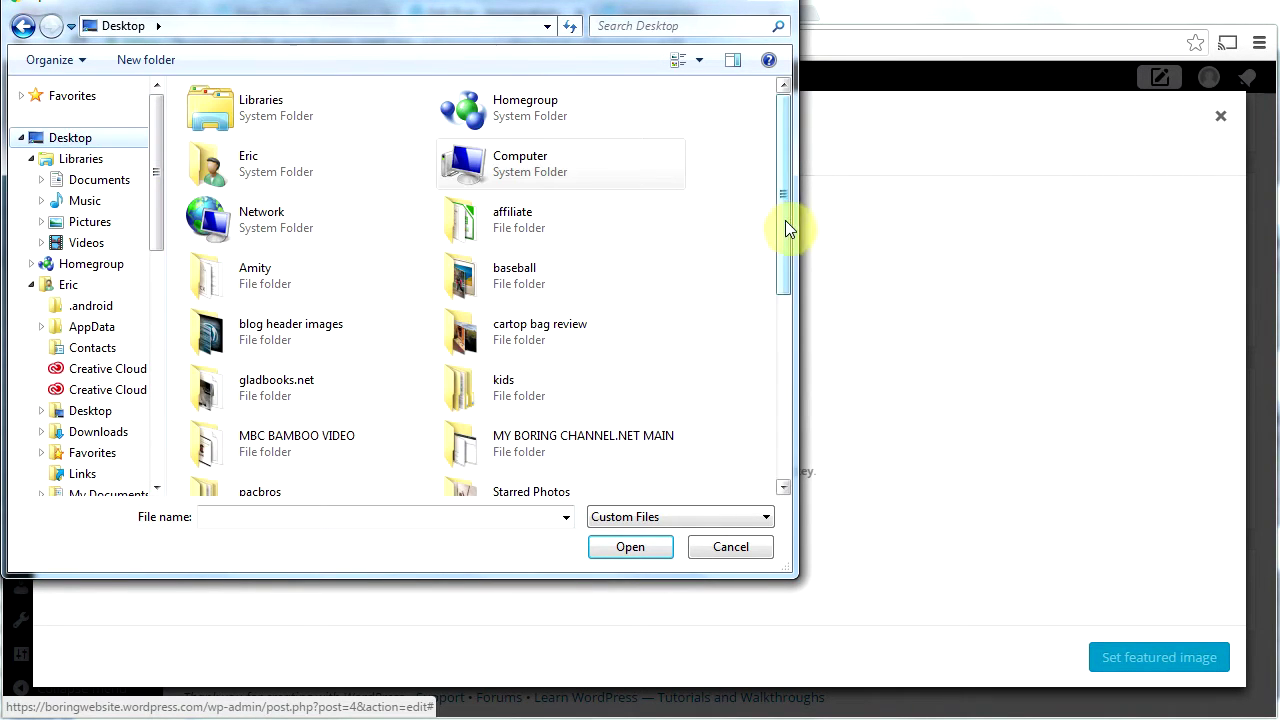
{"action": "left_click_drag", "start_coordinate": [785, 250], "coordinate": [764, 383]}
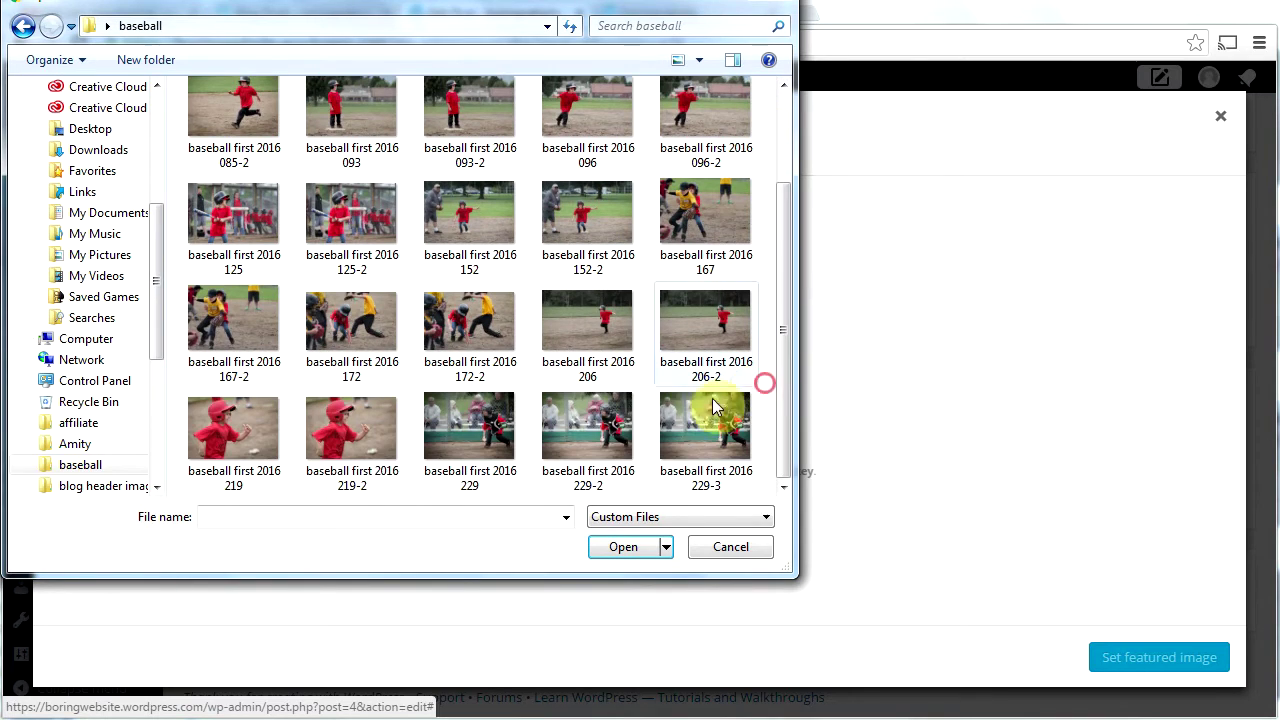
{"action": "double_click", "coordinate": [596, 437]}
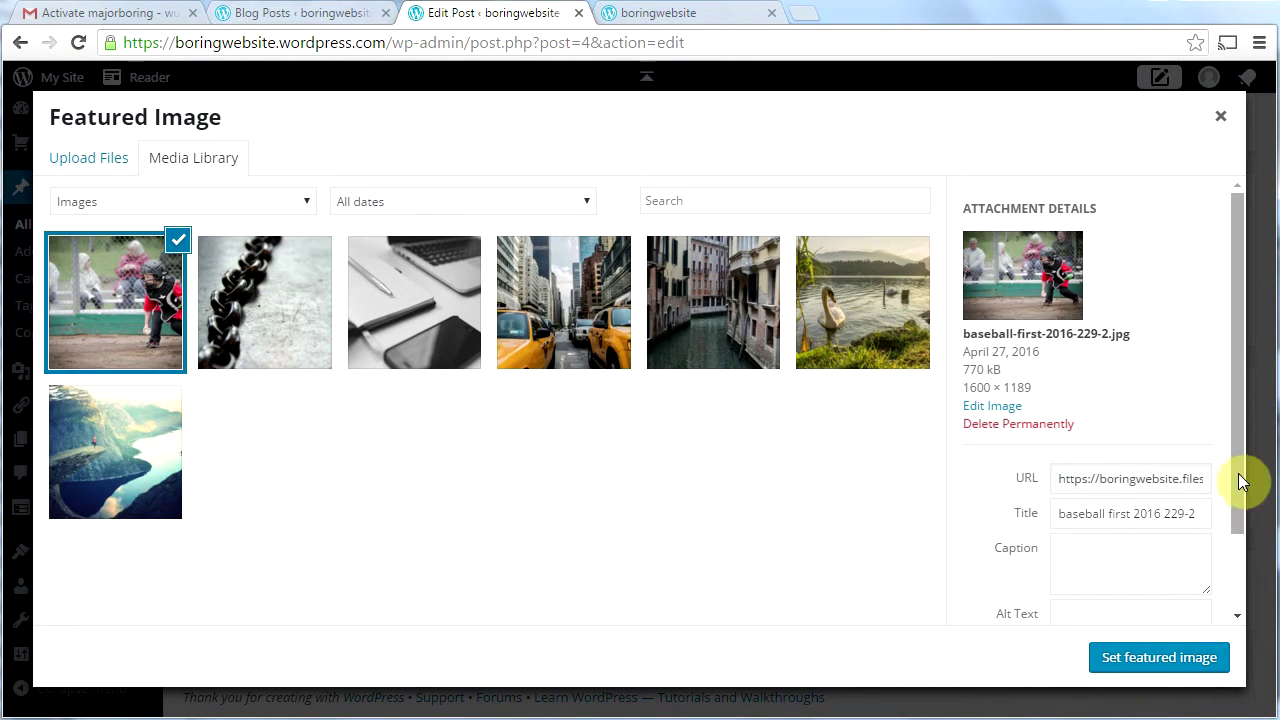
Give the uploaded photo the alt text "kid in catcher's clothes" and set it as the featured image
{"action": "left_click_drag", "start_coordinate": [1239, 484], "coordinate": [1239, 523]}
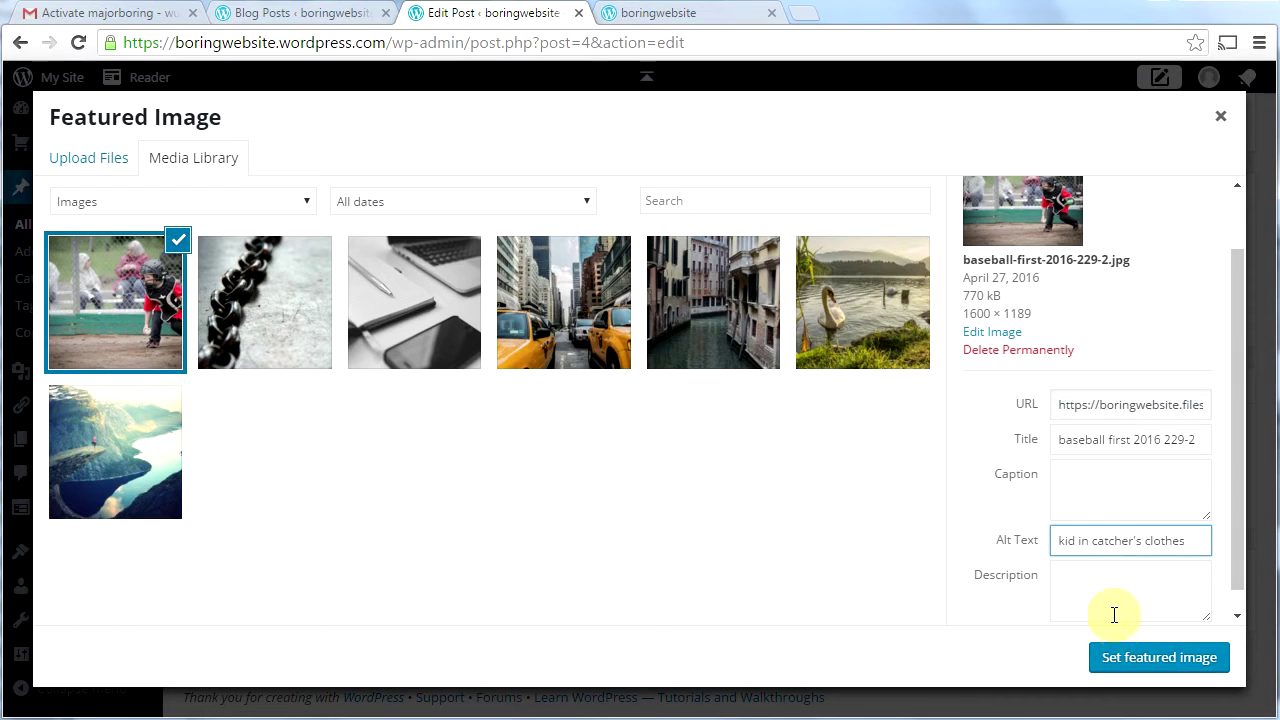
{"action": "left_click", "coordinate": [1150, 657]}
Add a new line below the post's body text and start a media gallery there from files uploaded from the computer
{"action": "left_click_drag", "start_coordinate": [1268, 571], "coordinate": [1234, 322]}
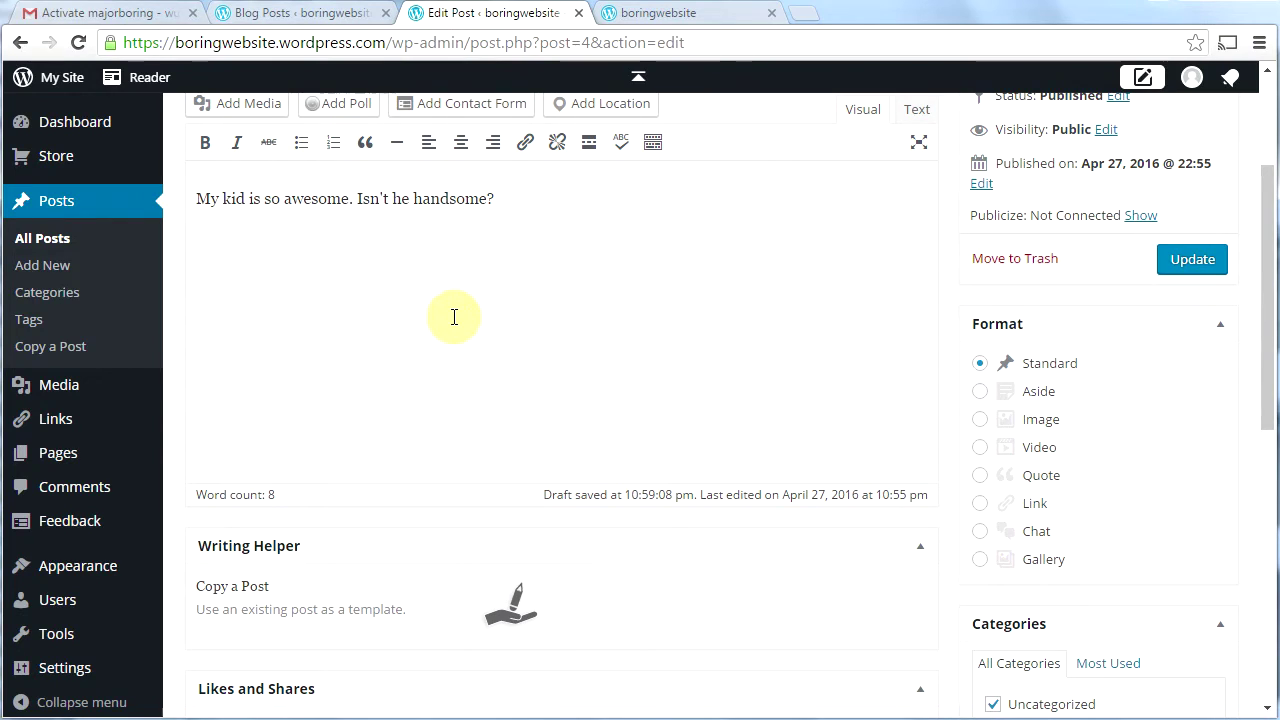
{"action": "left_click", "coordinate": [528, 194]}
{"action": "key", "text": "Return"}
{"action": "scroll", "coordinate": [669, 329], "scroll_direction": "up", "scroll_amount": 1}
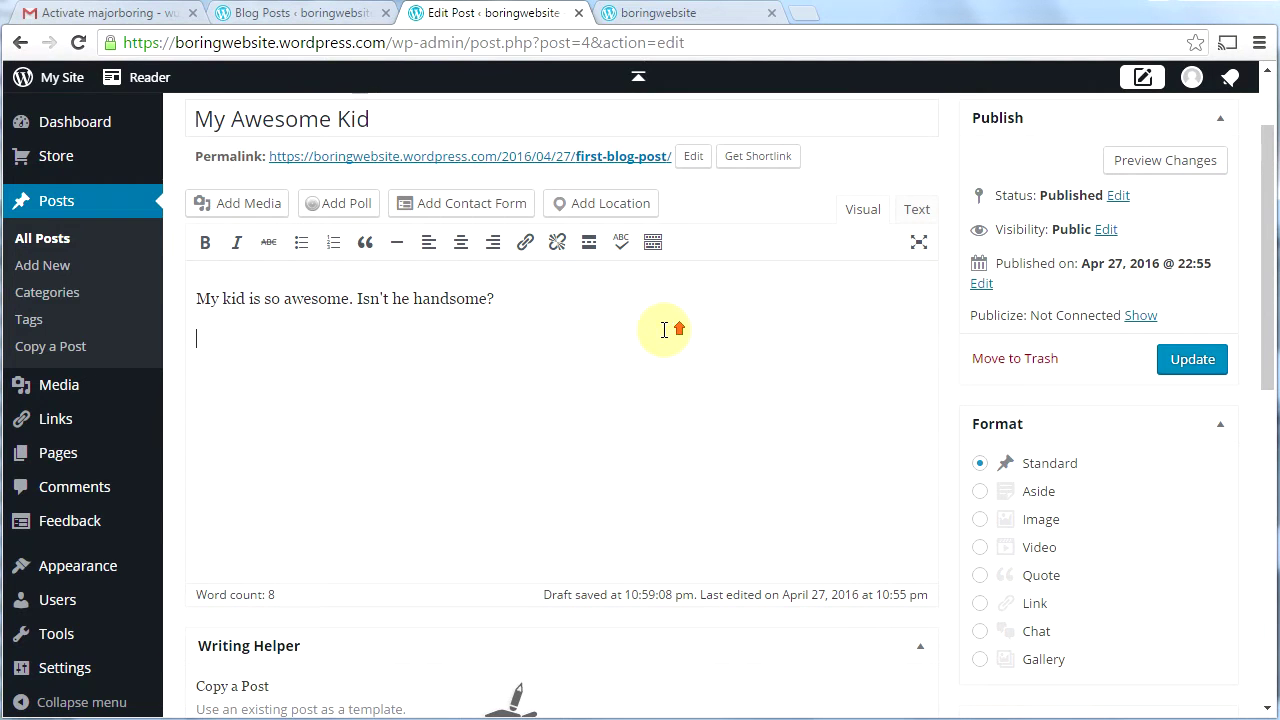
{"action": "left_click", "coordinate": [248, 205]}
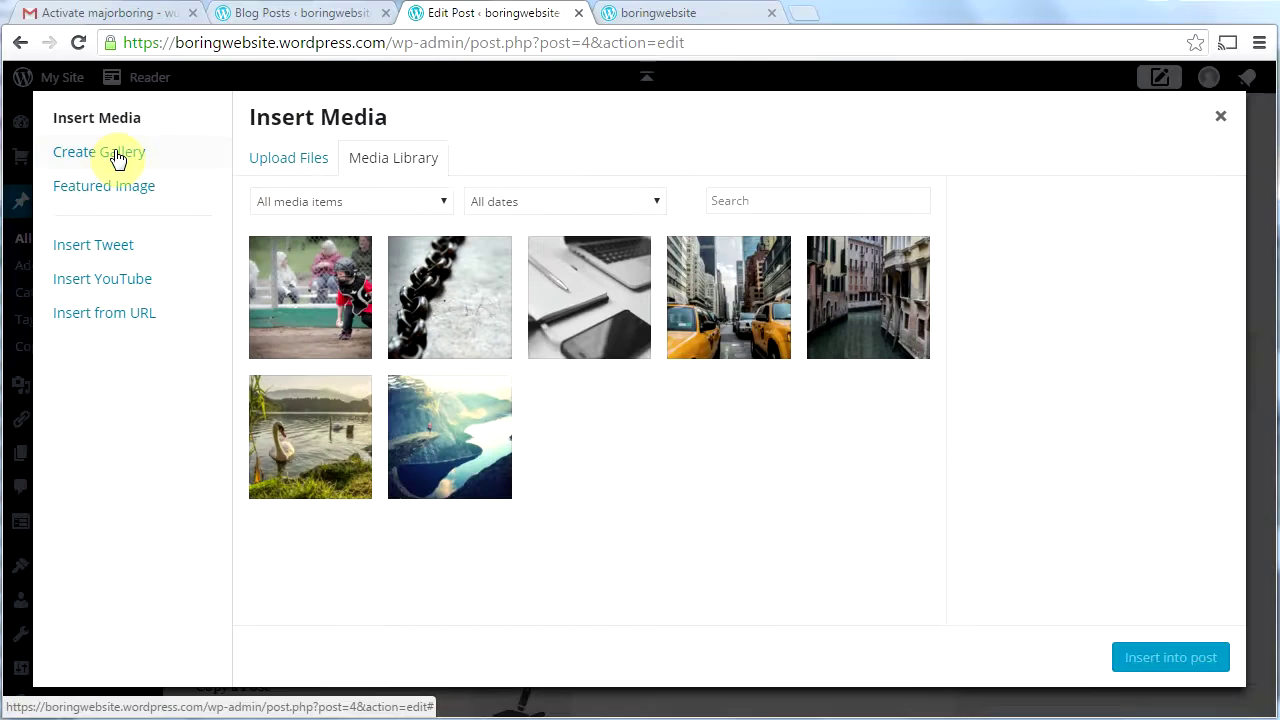
{"action": "left_click", "coordinate": [114, 156]}
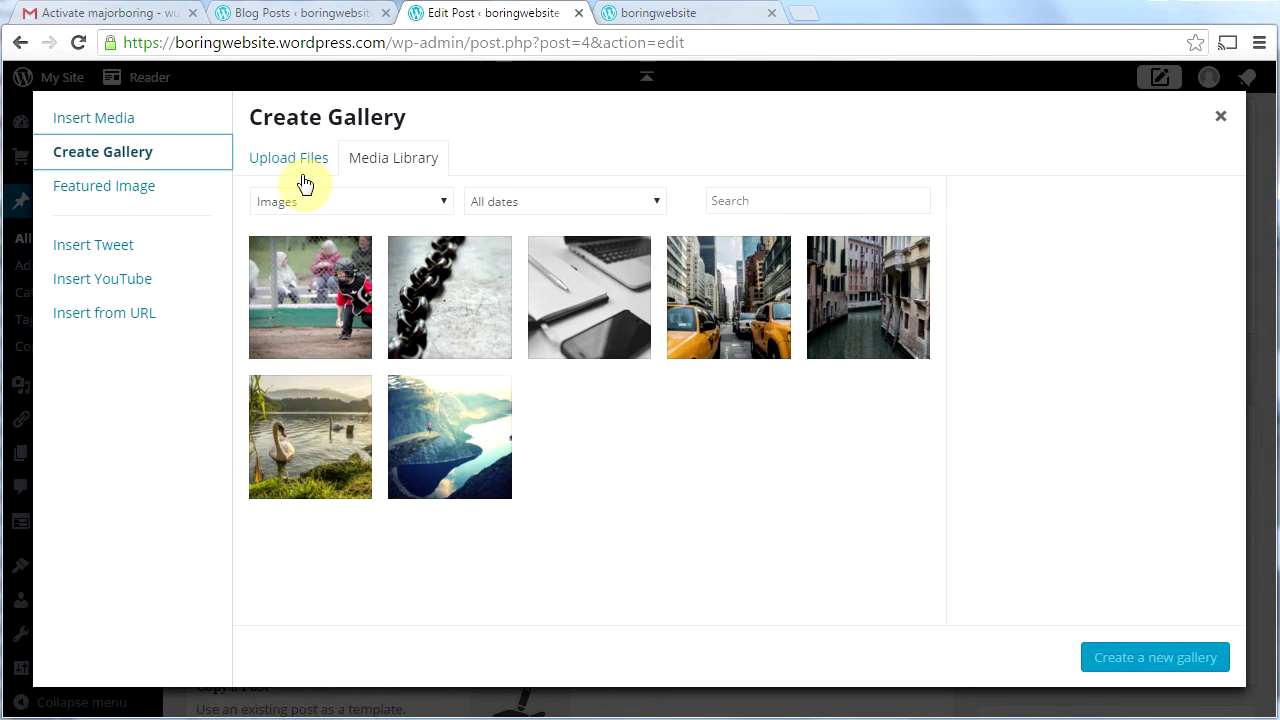
{"action": "left_click", "coordinate": [288, 160]}
{"action": "left_click", "coordinate": [766, 435]}
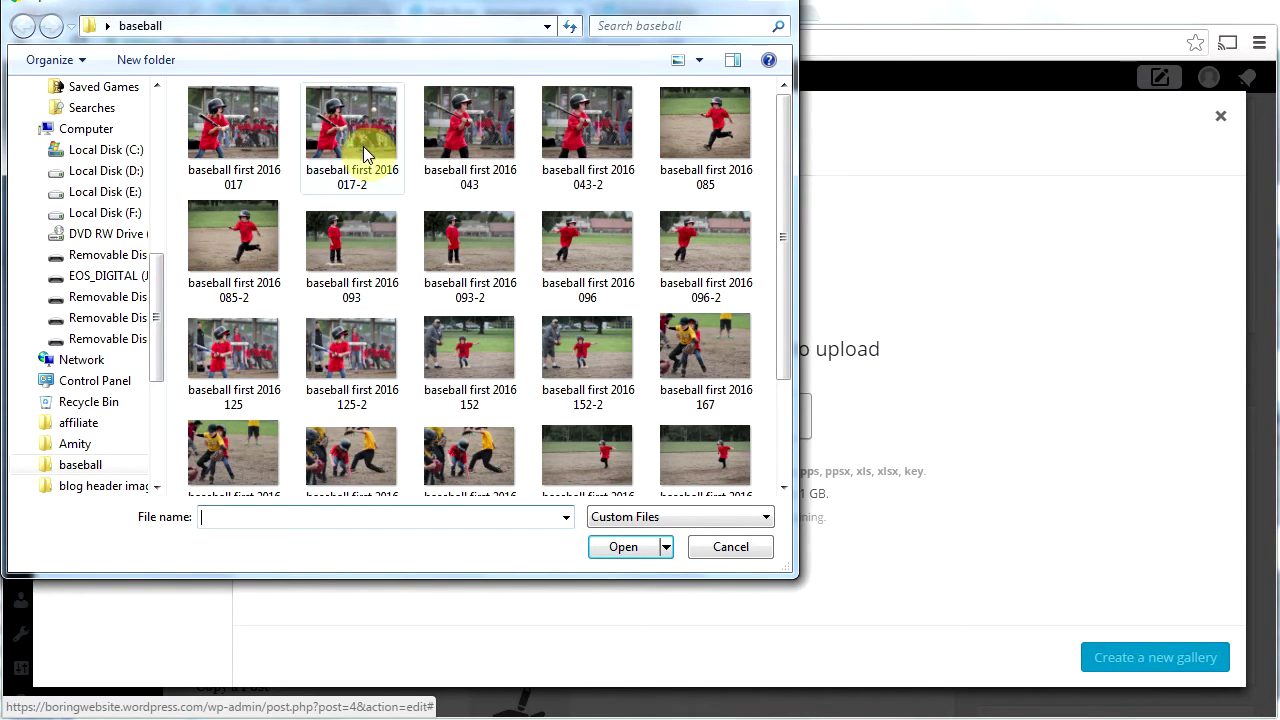
Upload the photos "baseball first 2016" 085-2, 093-2, 096-2, 206-2 and 229-3 for the gallery
{"action": "left_click", "coordinate": [230, 265]}
{"action": "left_click", "coordinate": [480, 250], "text": "ctrl"}
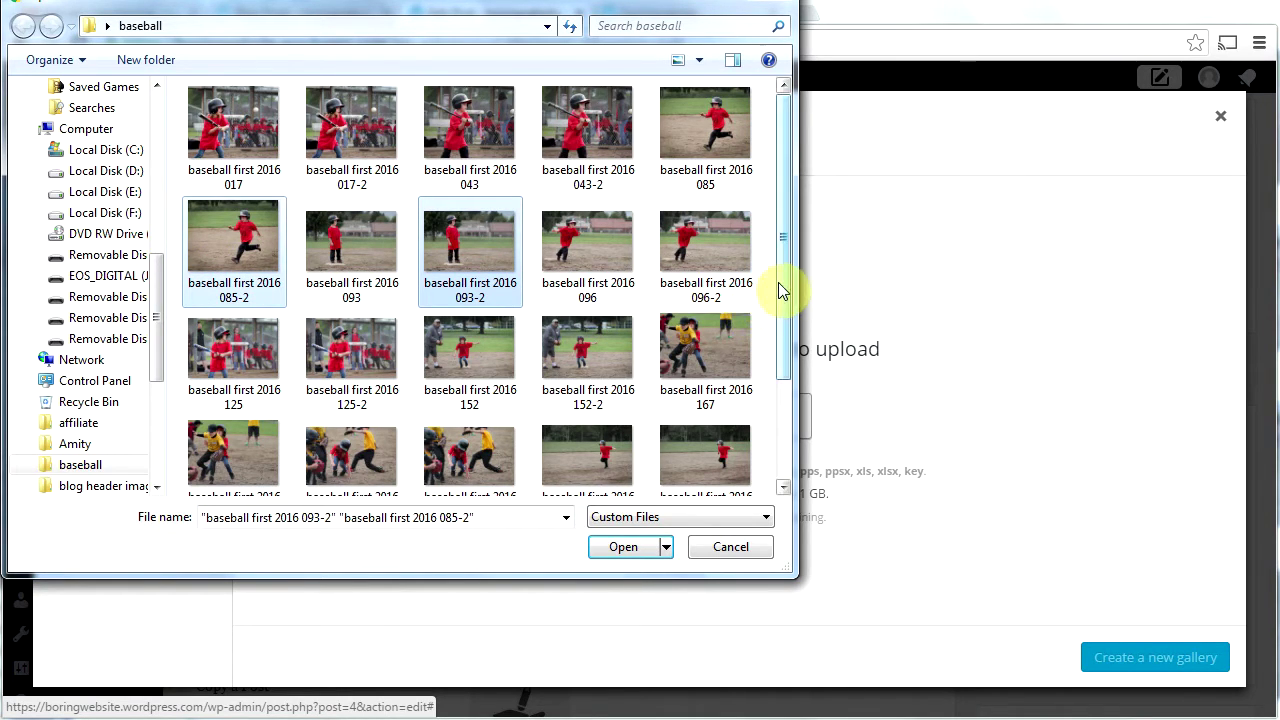
{"action": "left_click", "coordinate": [726, 262], "text": "ctrl"}
{"action": "left_click", "coordinate": [705, 455], "text": "ctrl"}
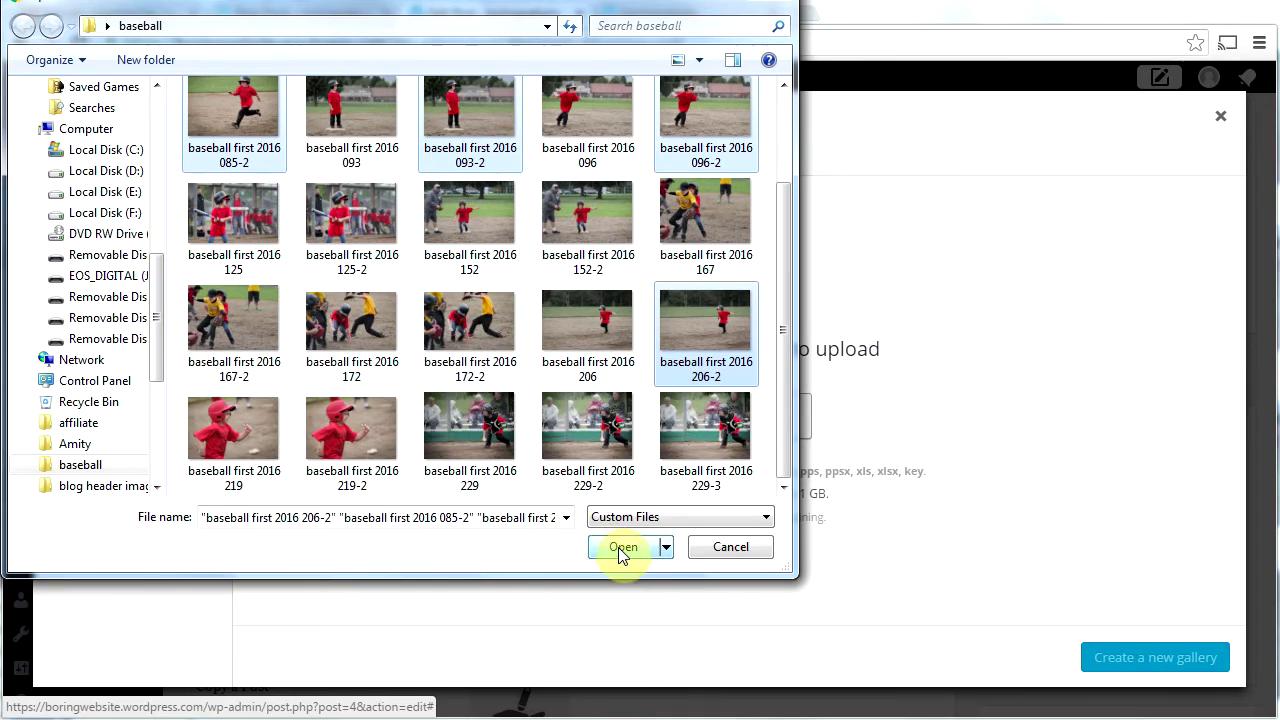
{"action": "left_click", "coordinate": [688, 432], "text": "ctrl"}
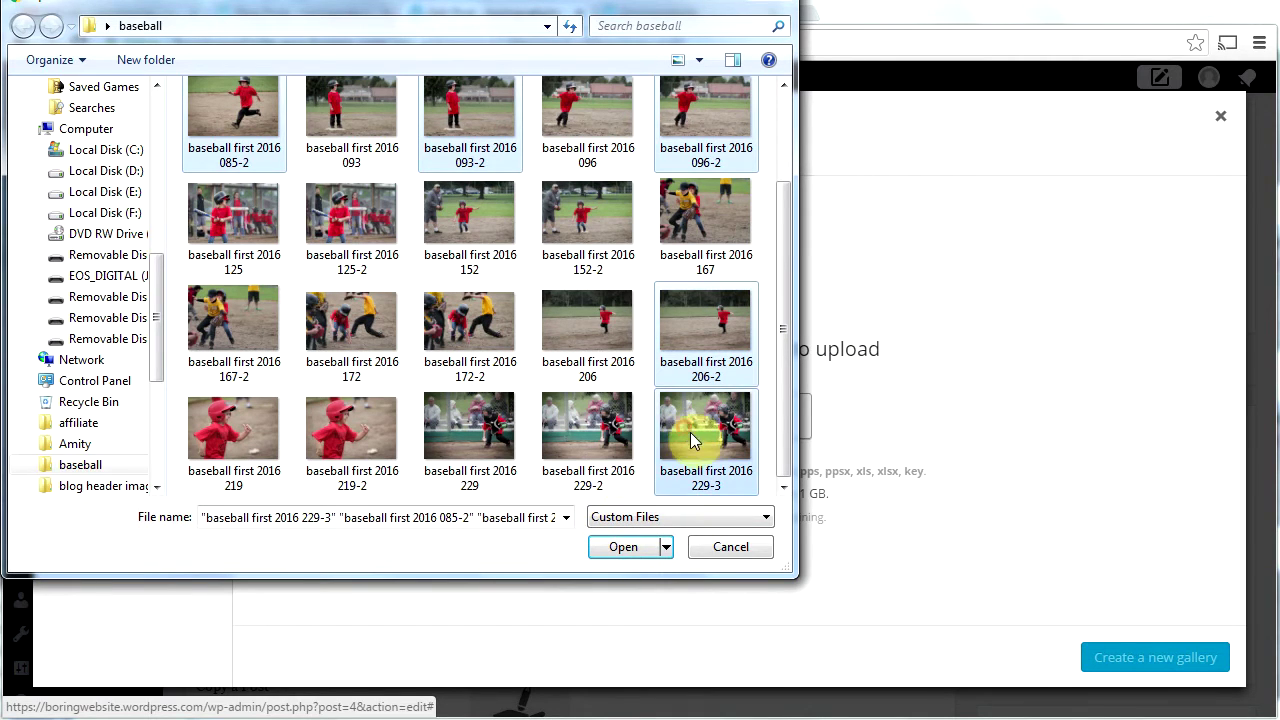
{"action": "left_click", "coordinate": [626, 548]}
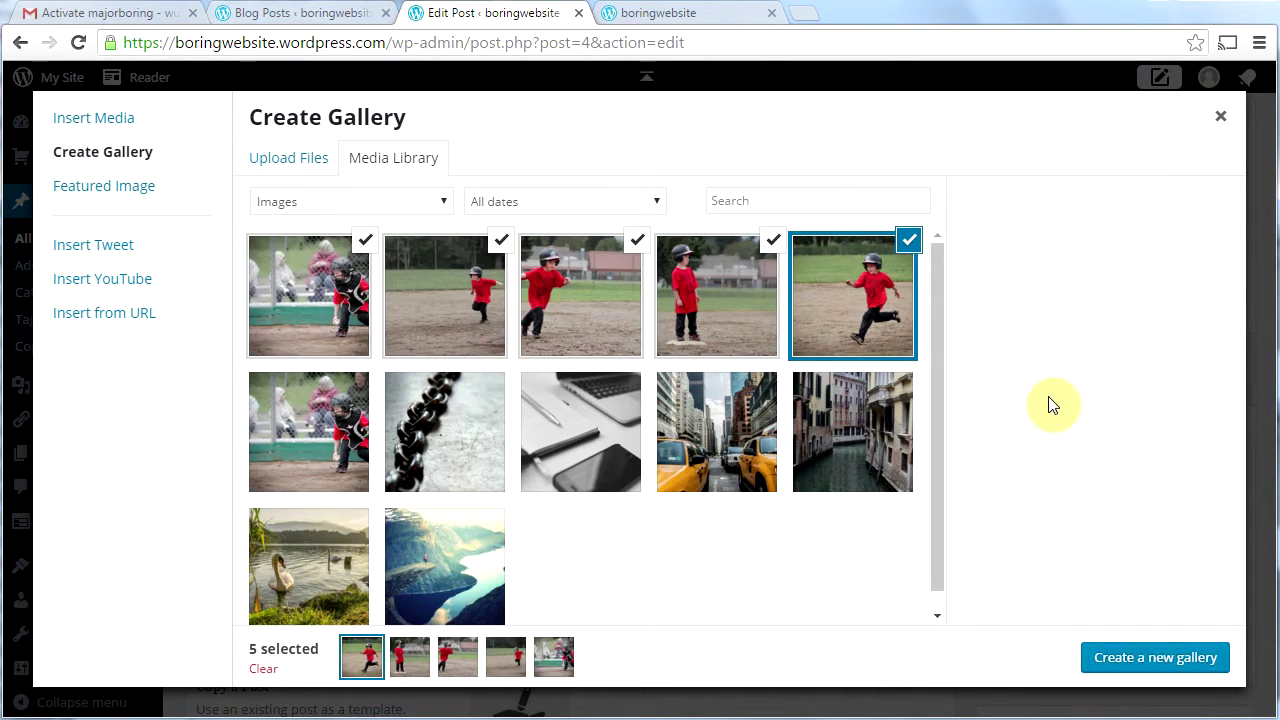
Create a gallery of type Tiled Mosaic from the five uploaded photos, insert it into the post and update the post
{"action": "left_click", "coordinate": [1130, 656]}
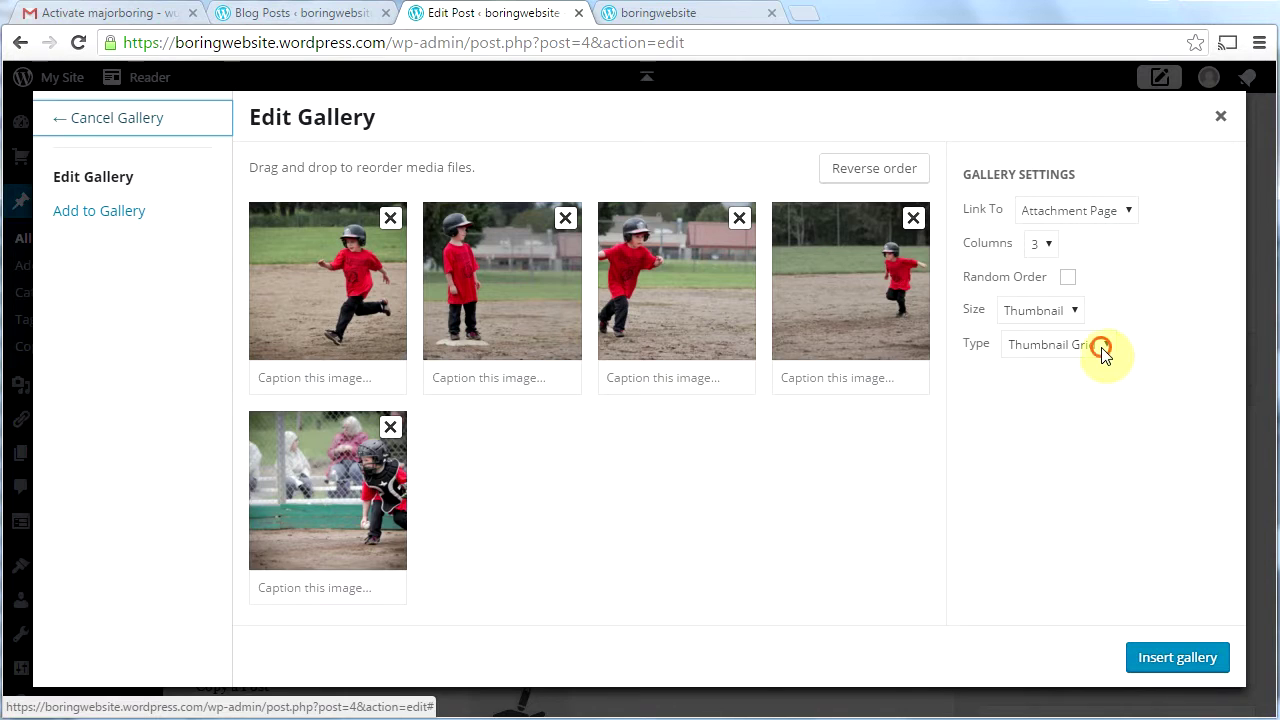
{"action": "left_click", "coordinate": [1101, 348]}
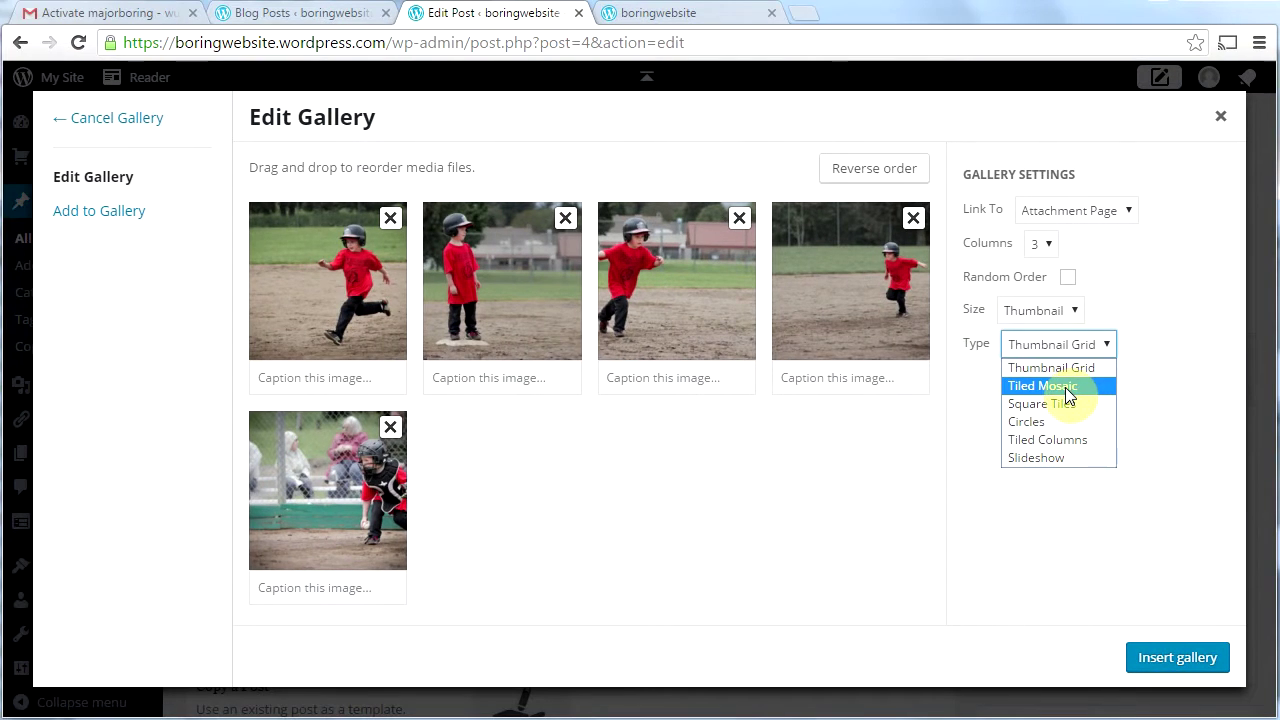
{"action": "left_click", "coordinate": [1073, 389]}
{"action": "left_click", "coordinate": [1160, 658]}
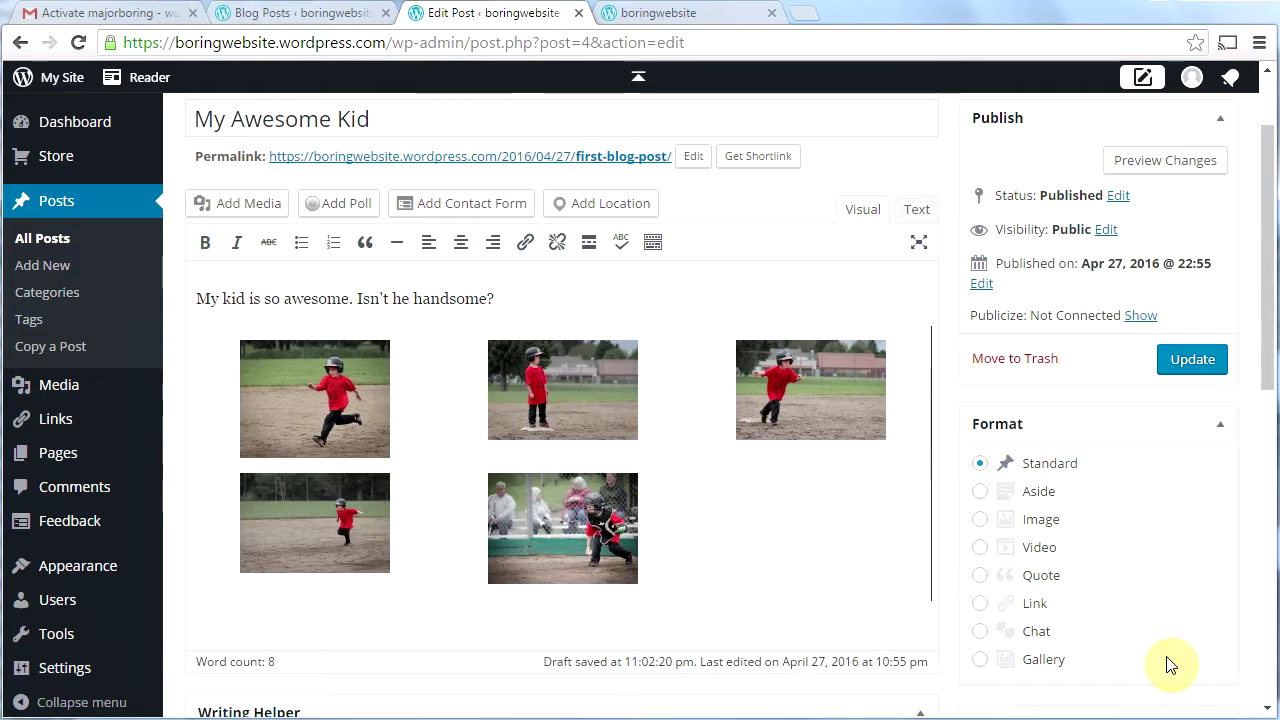
{"action": "left_click", "coordinate": [1195, 361]}
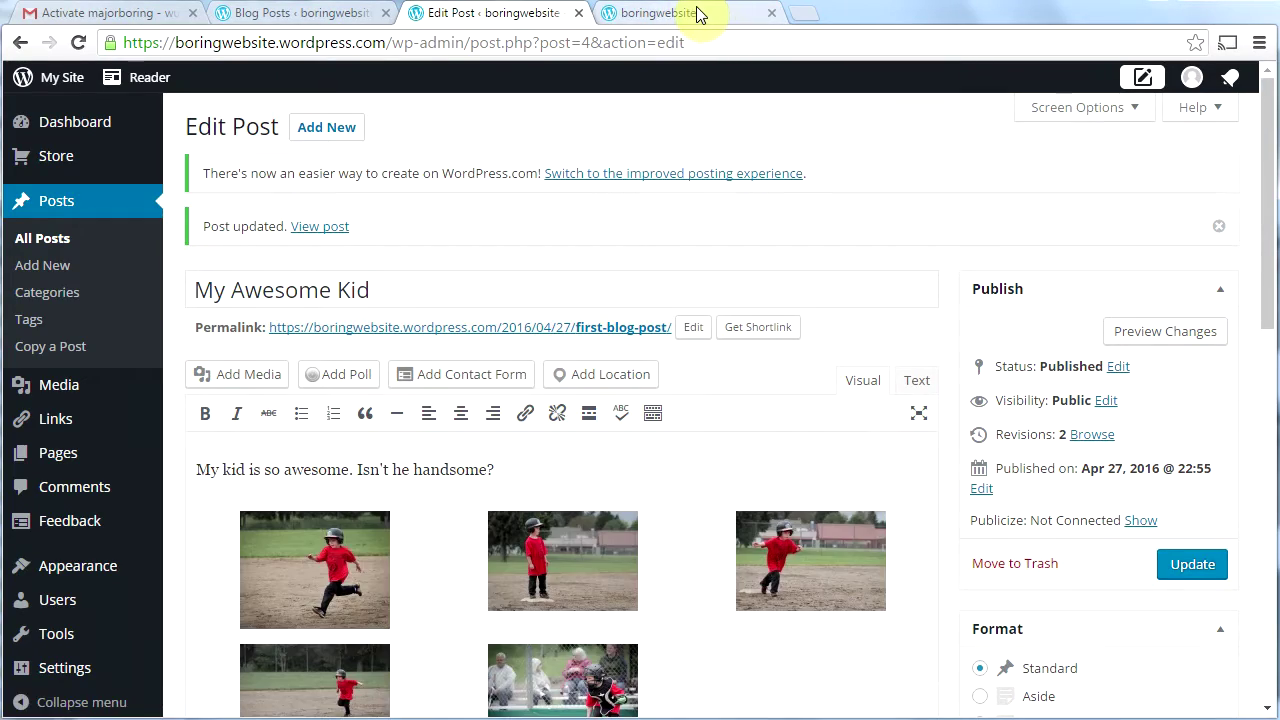
Reload the site's homepage in its browser tab, open the "My Awesome Kid" post and review its header image, text and gallery
{"action": "left_click", "coordinate": [690, 14]}
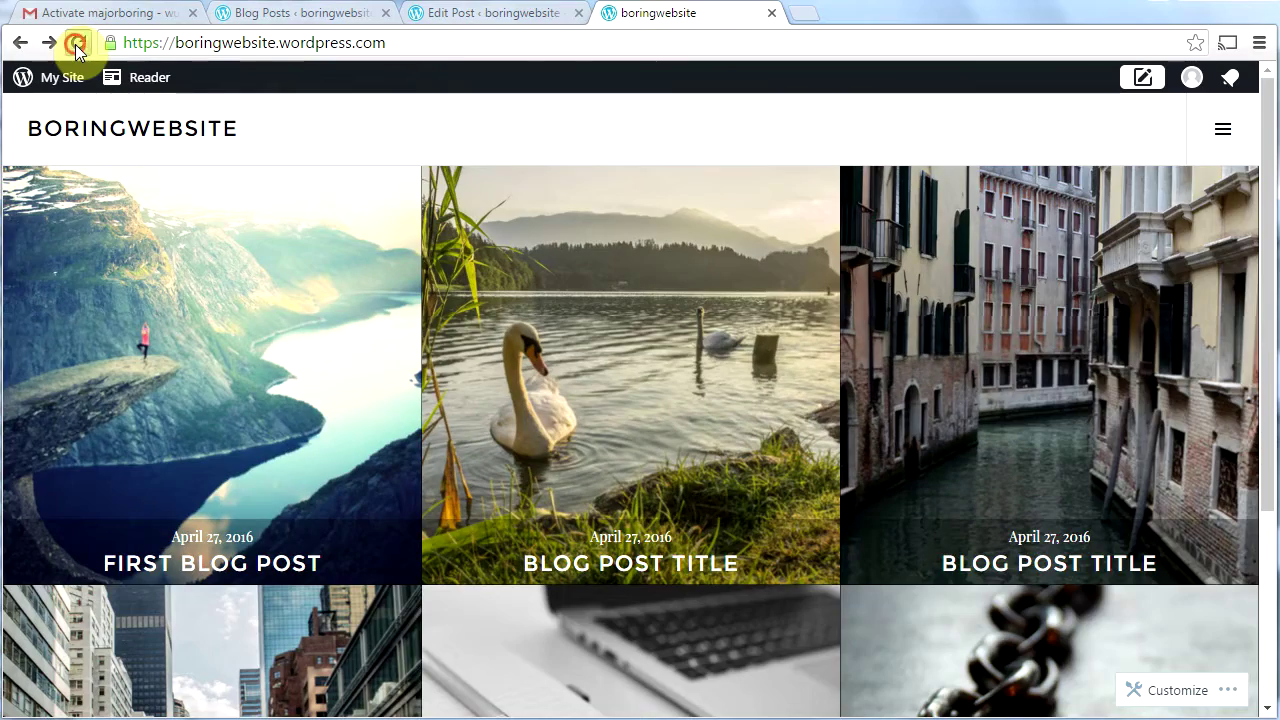
{"action": "left_click", "coordinate": [77, 44]}
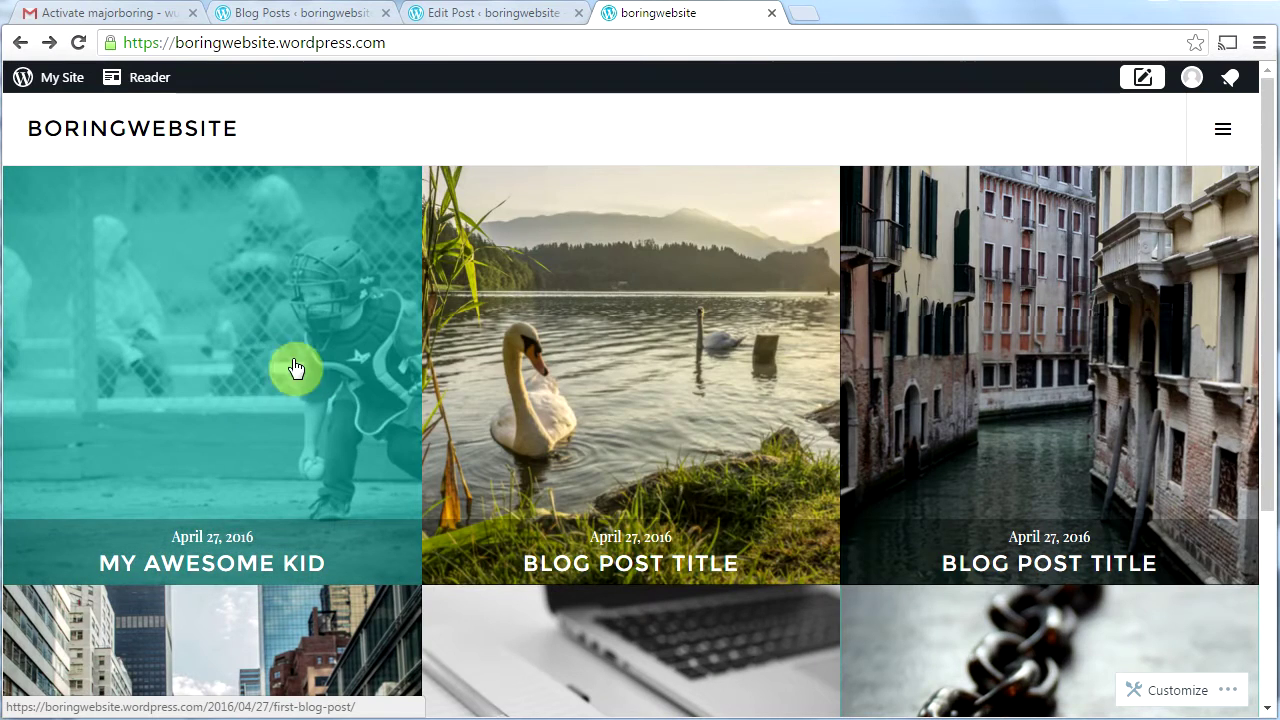
{"action": "left_click", "coordinate": [255, 373]}
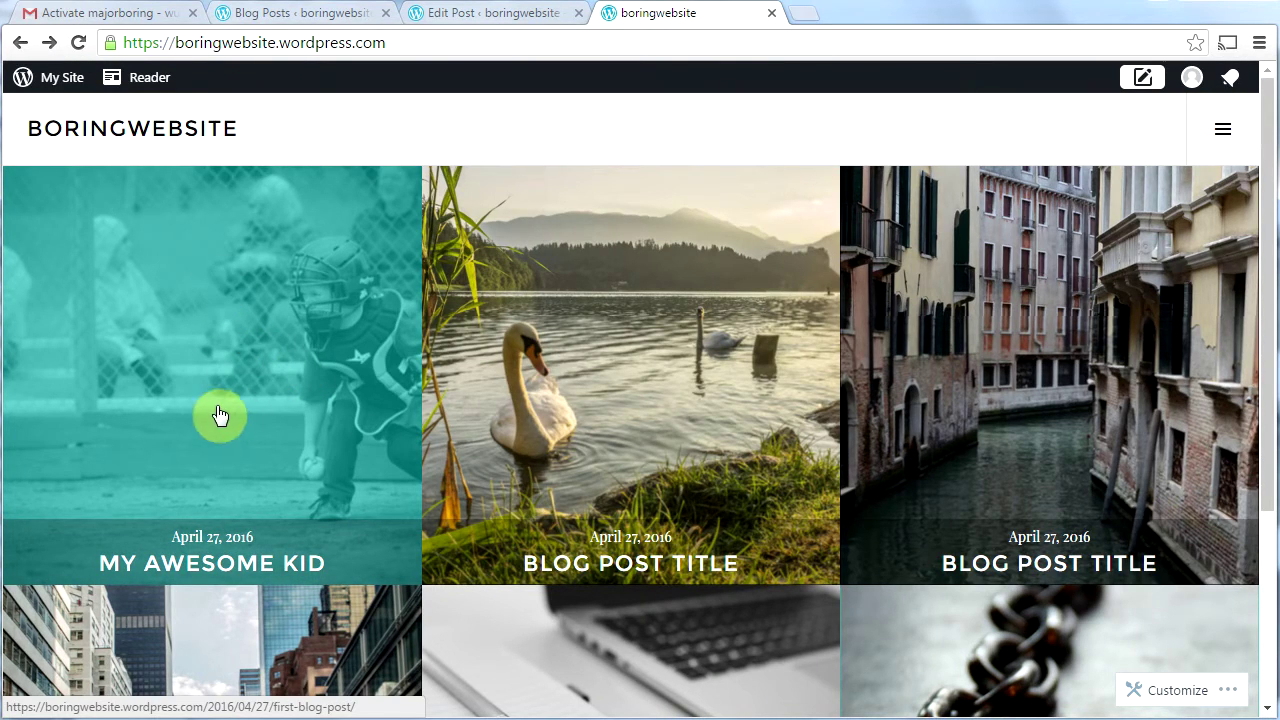
{"action": "left_click", "coordinate": [218, 384]}
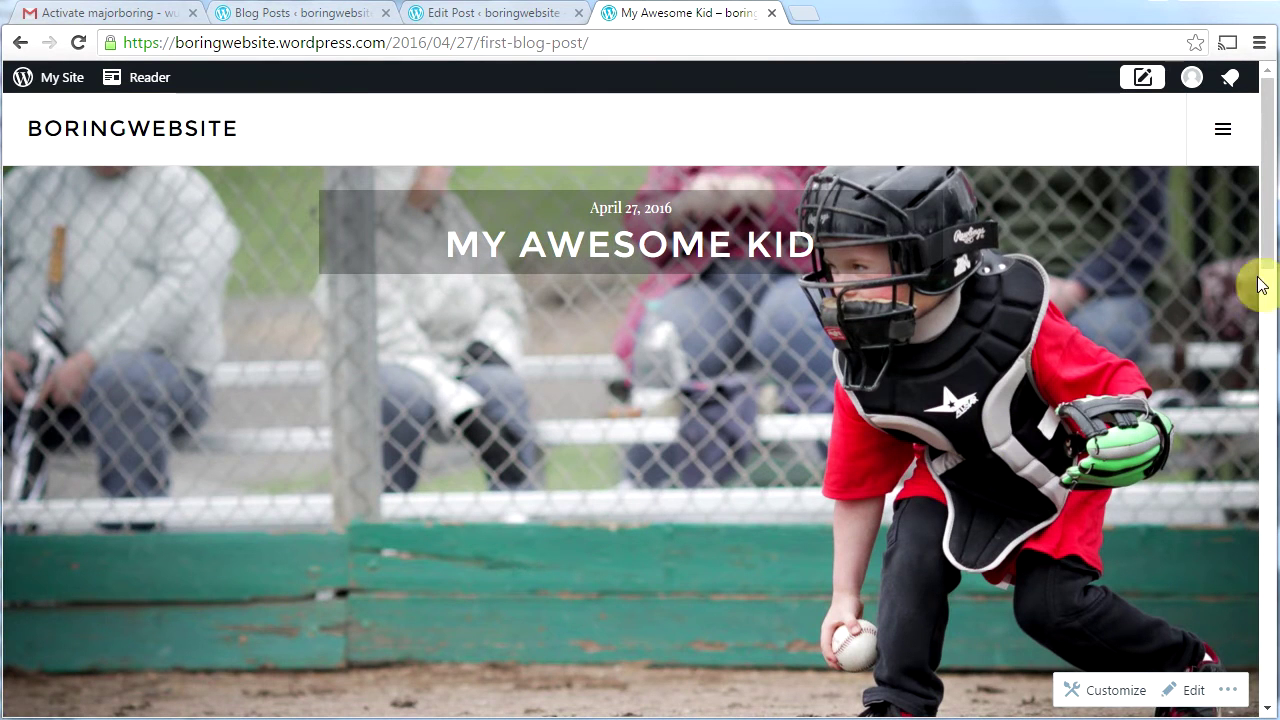
{"action": "left_click_drag", "start_coordinate": [1265, 251], "coordinate": [1262, 365]}
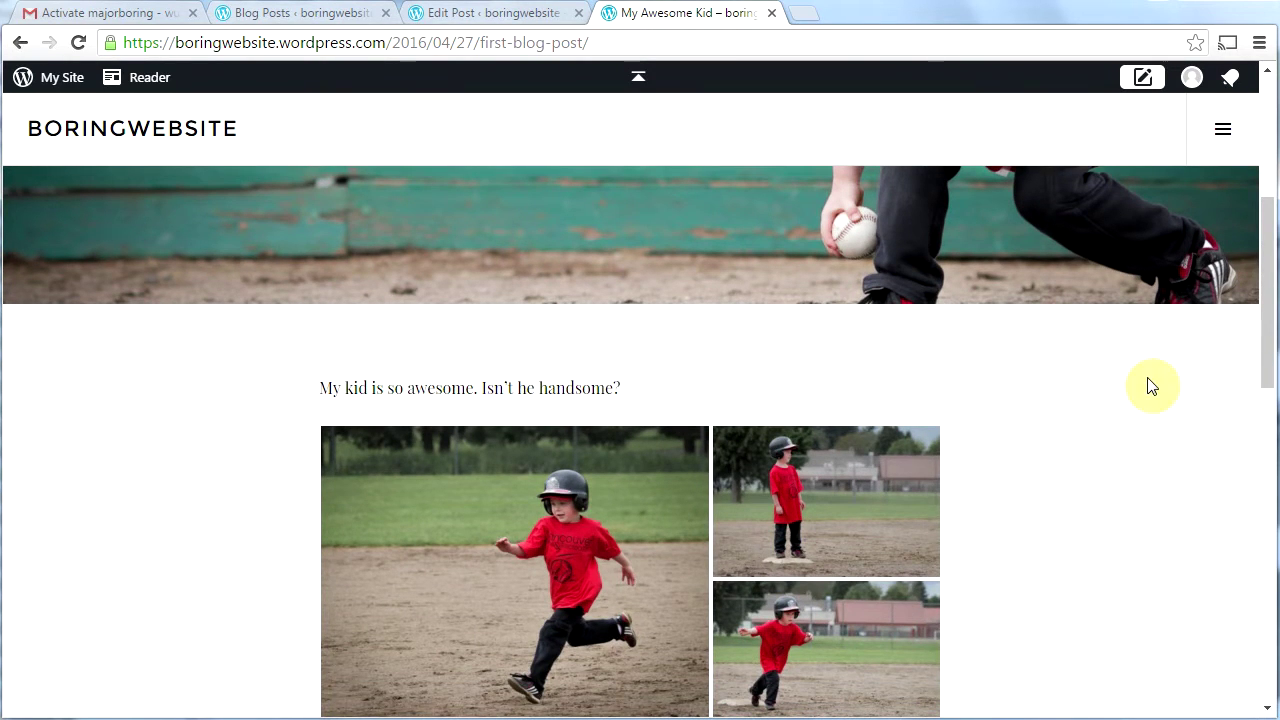
{"action": "left_click_drag", "start_coordinate": [1271, 337], "coordinate": [1266, 435]}
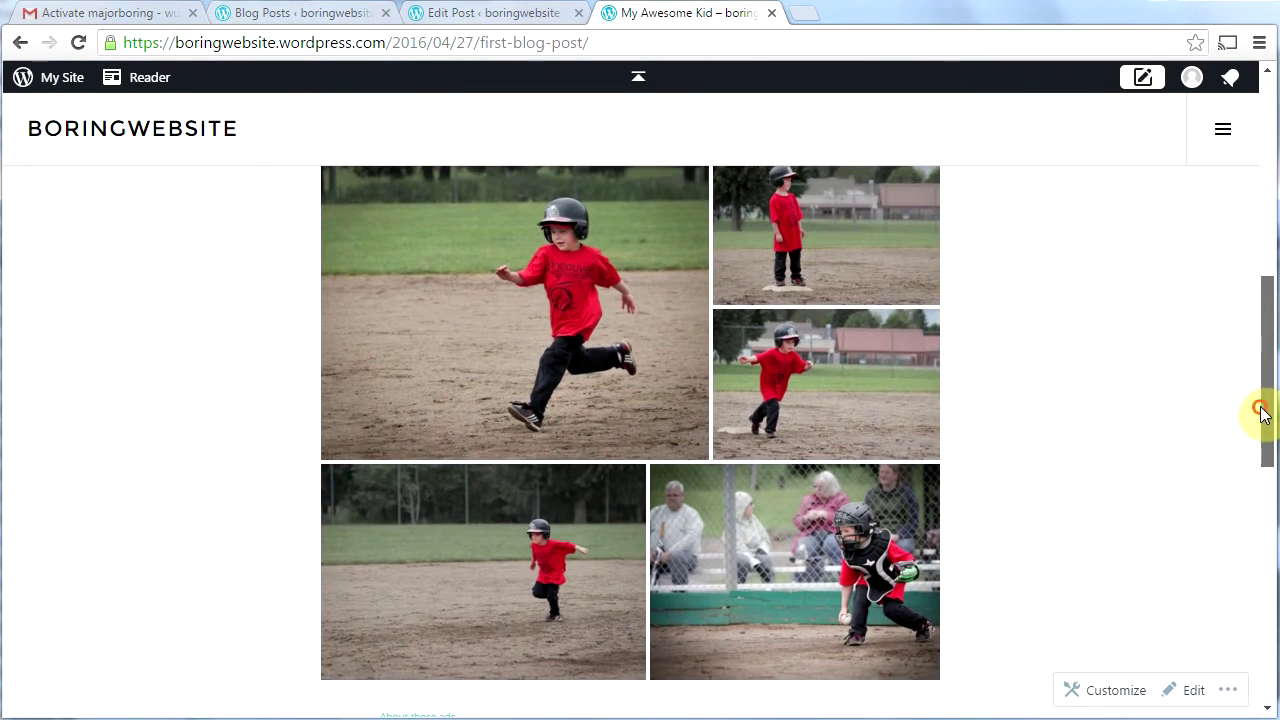
View the gallery photos one by one in the full-screen carousel, starting with the running boy, and close it
{"action": "left_click", "coordinate": [538, 325]}
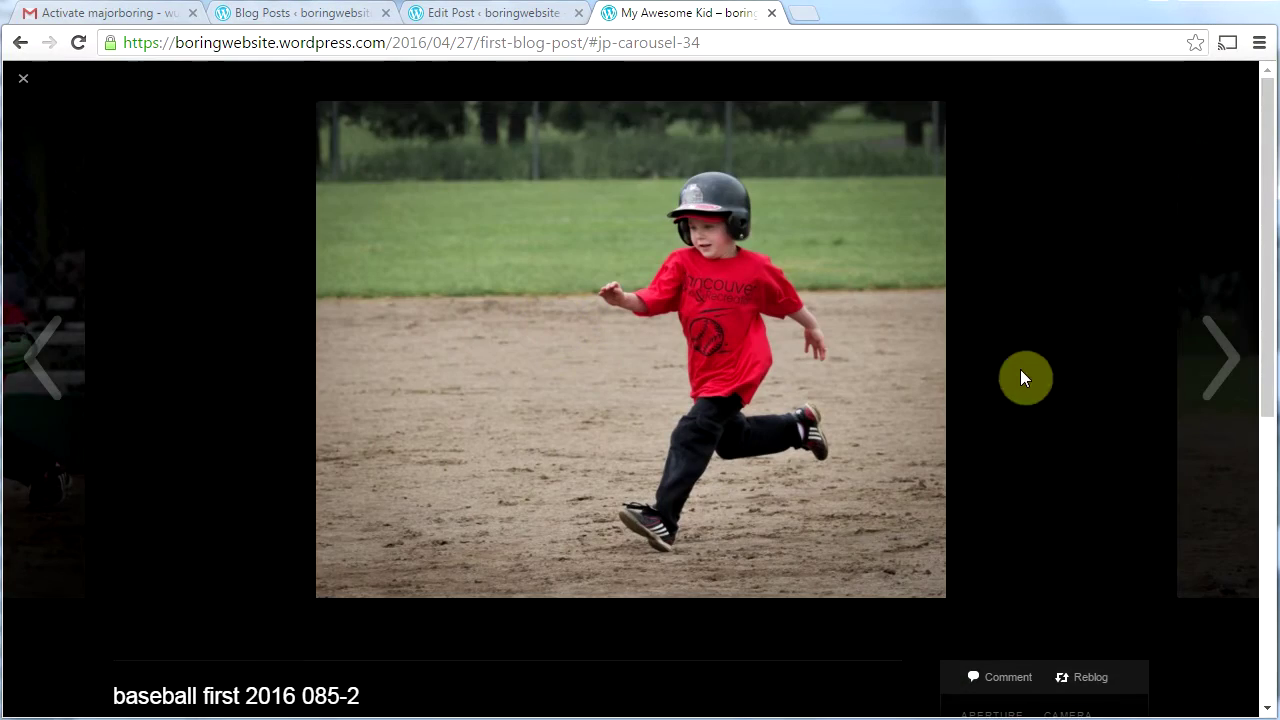
{"action": "left_click", "coordinate": [1228, 358]}
{"action": "left_click", "coordinate": [1228, 358]}
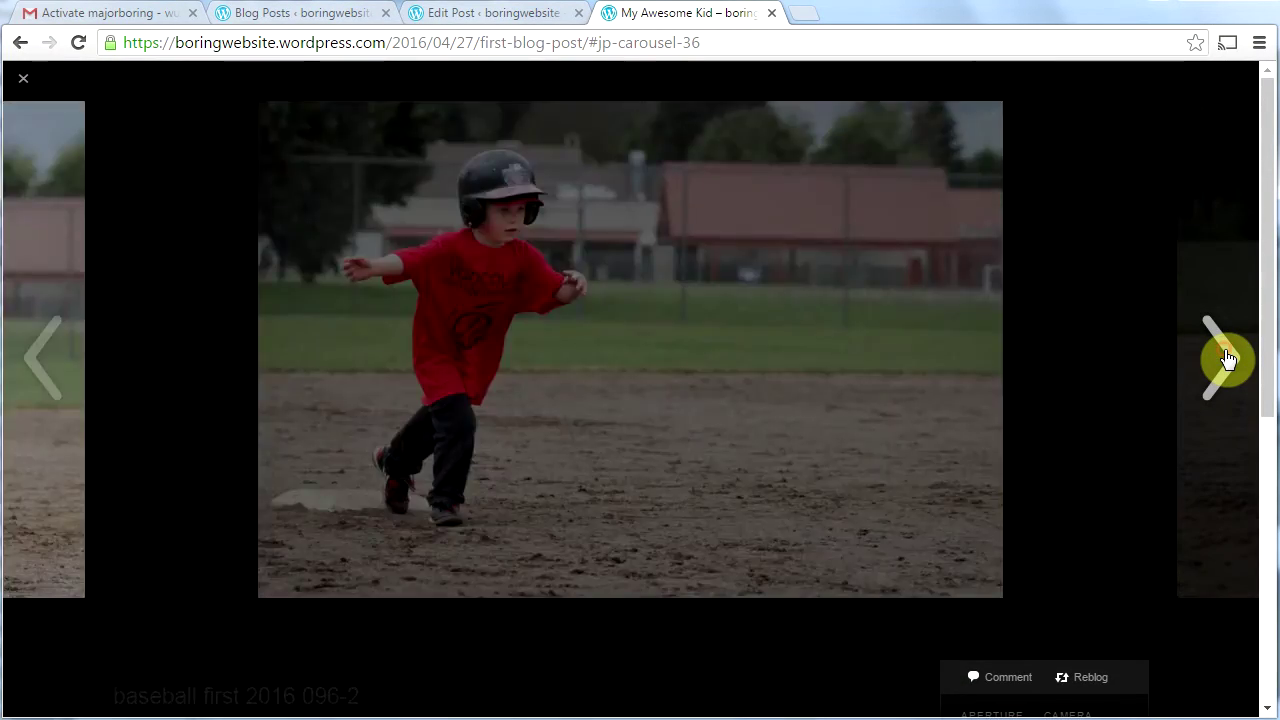
{"action": "left_click", "coordinate": [1228, 358]}
{"action": "left_click", "coordinate": [1228, 358]}
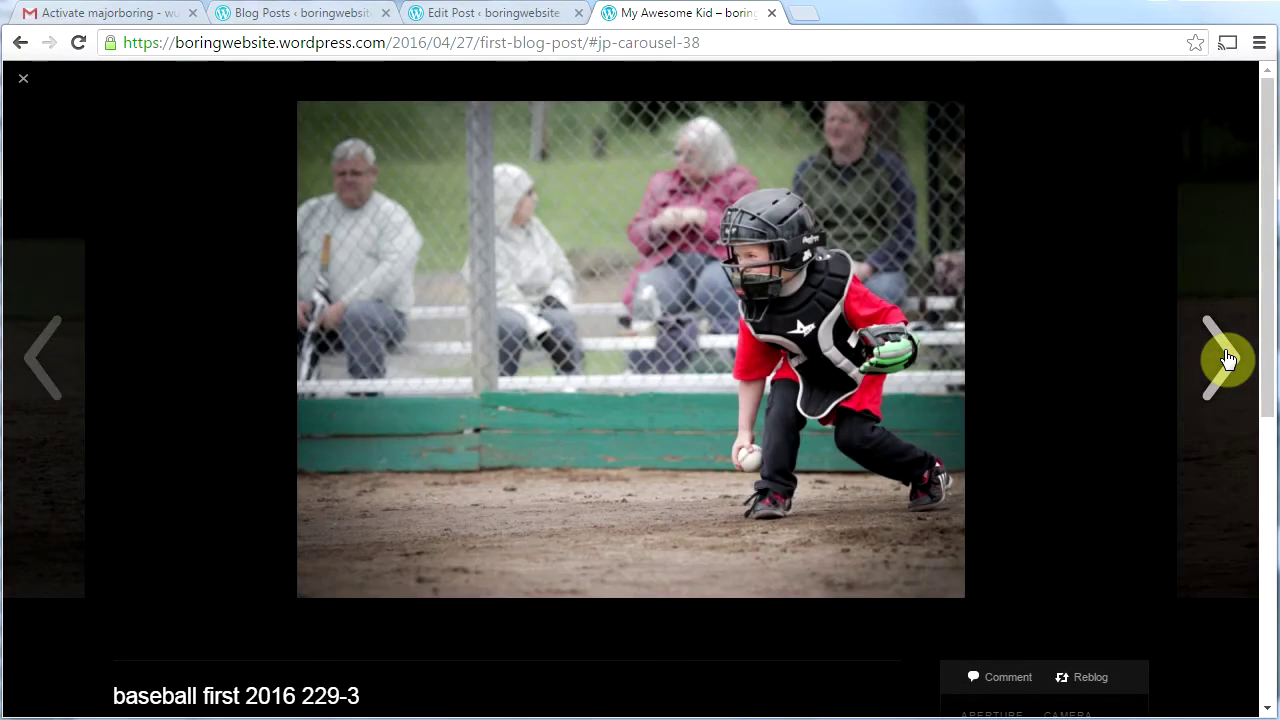
{"action": "left_click", "coordinate": [24, 82]}
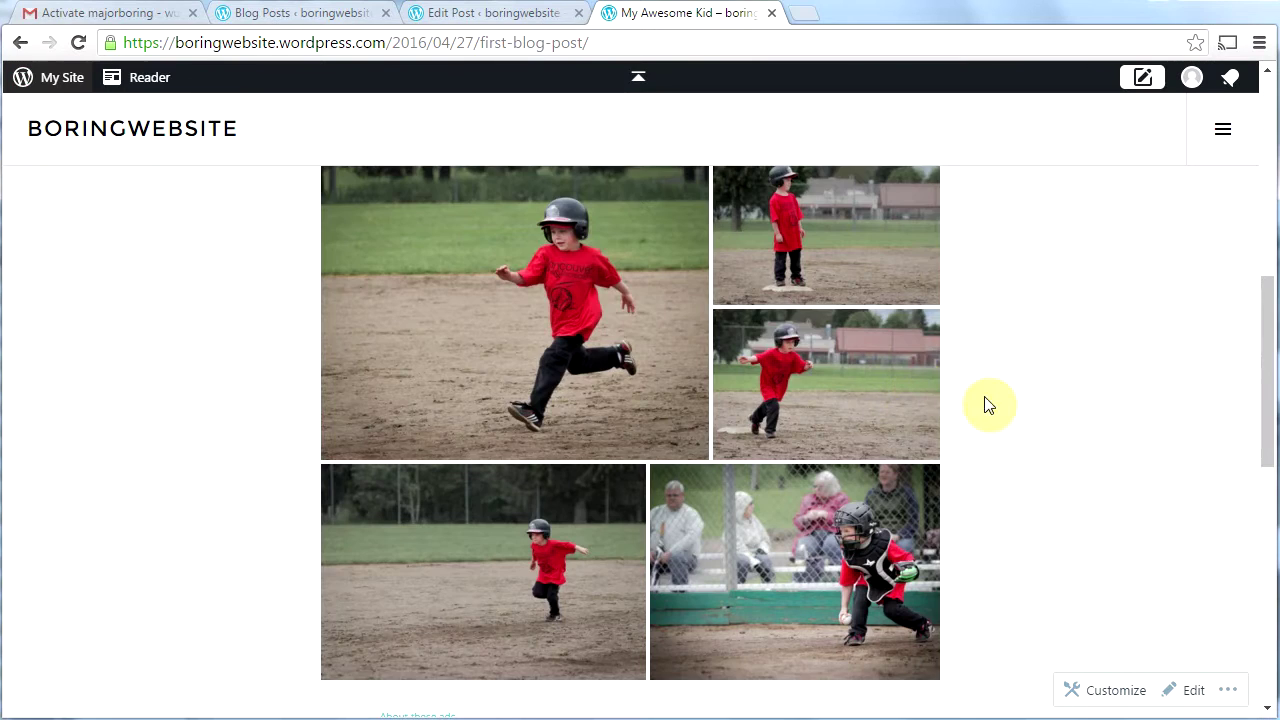
Return to the site's homepage through the site title and look over the post grid
{"action": "scroll", "coordinate": [930, 370], "scroll_direction": "up", "scroll_amount": 4}
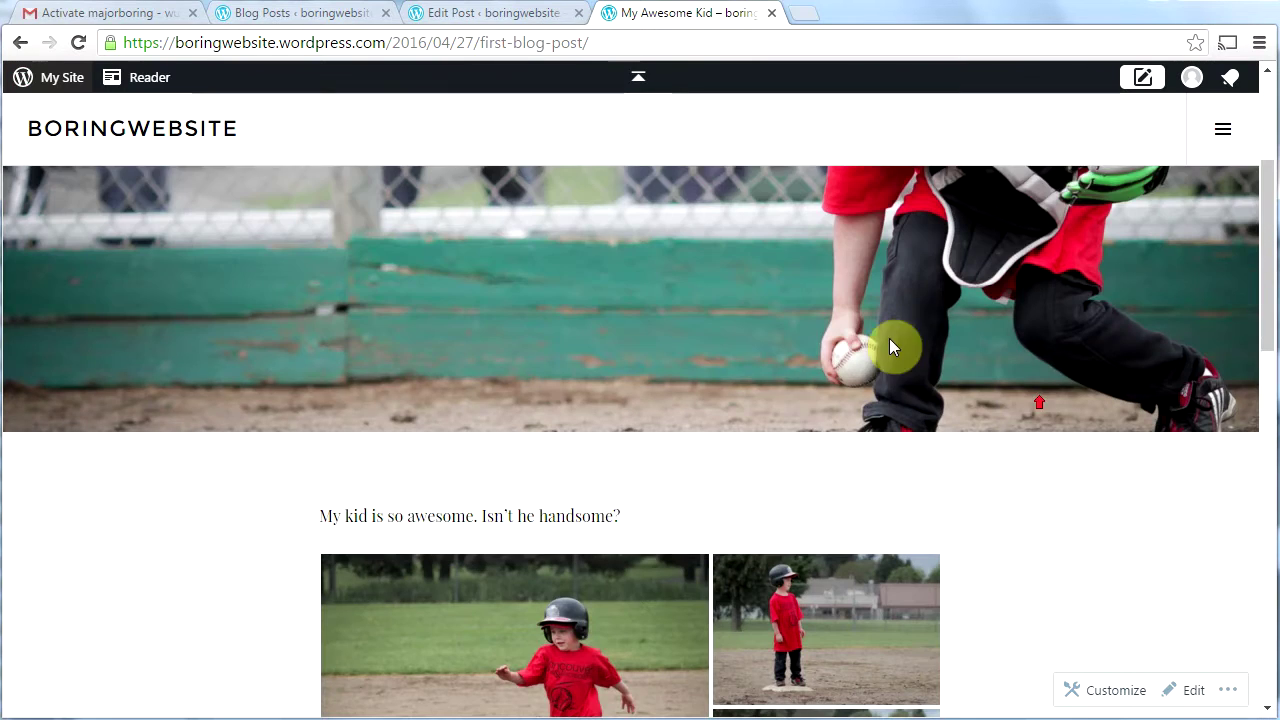
{"action": "left_click", "coordinate": [150, 140]}
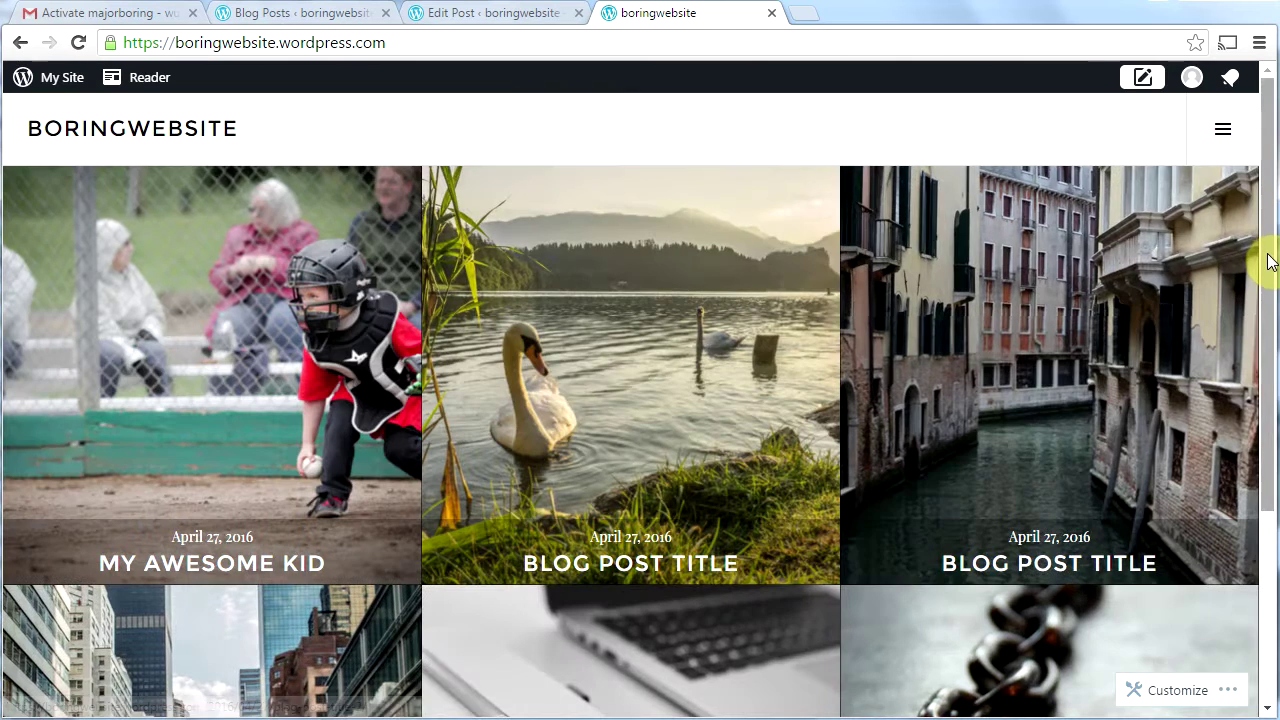
{"action": "left_click_drag", "start_coordinate": [1270, 262], "coordinate": [1249, 237]}
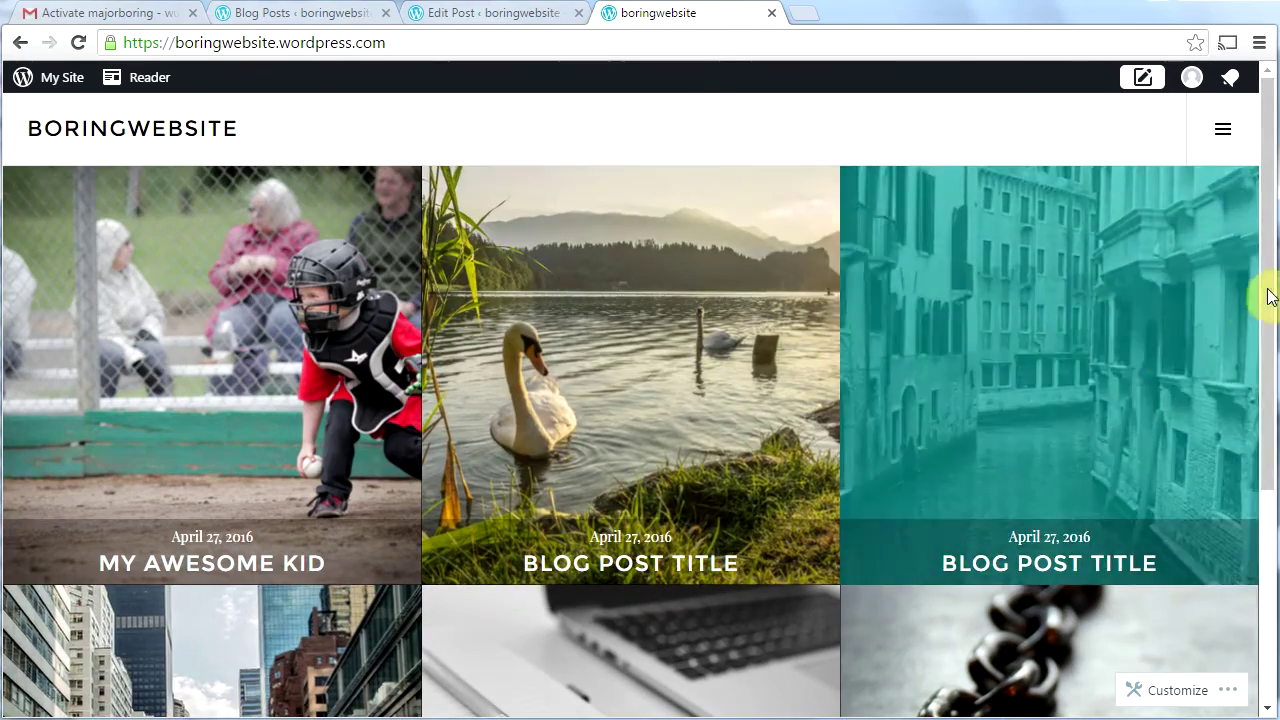
Add a new category named Gymnastics to the Gymnastics post and remove the post from the Uncategorized category
{"action": "left_click_drag", "start_coordinate": [1270, 290], "coordinate": [1251, 200]}
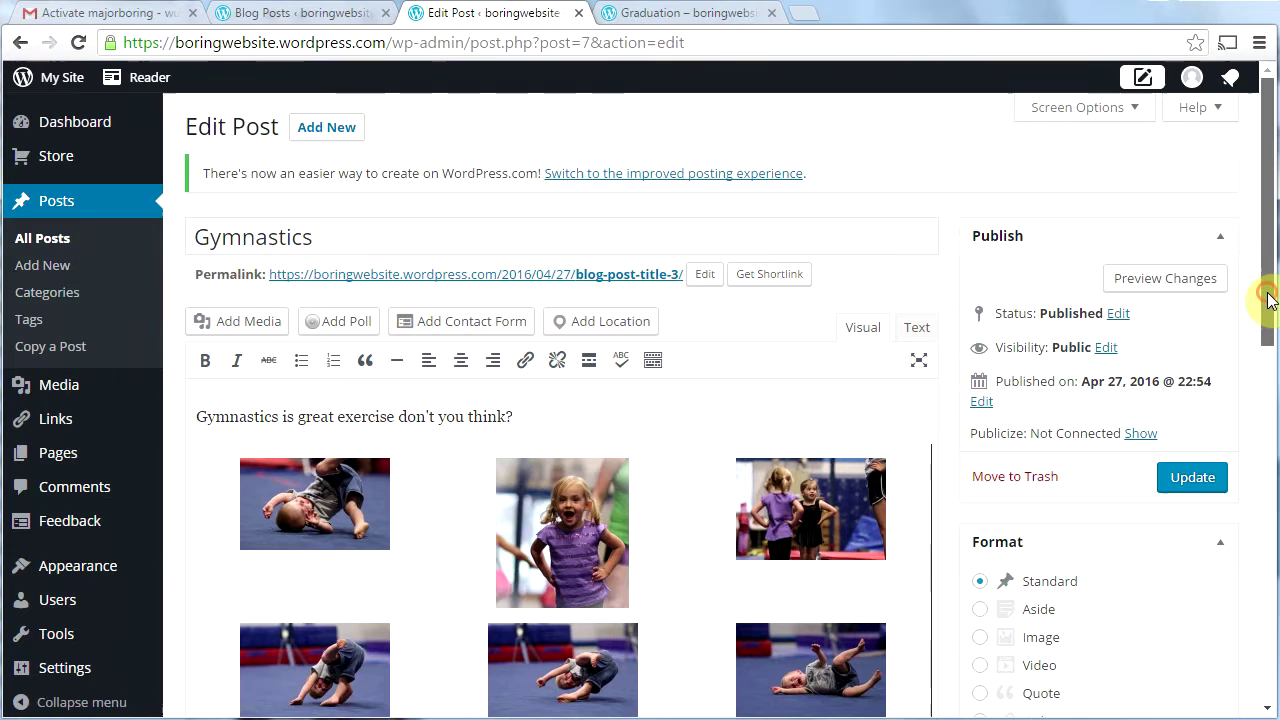
{"action": "left_click_drag", "start_coordinate": [1263, 130], "coordinate": [1272, 489]}
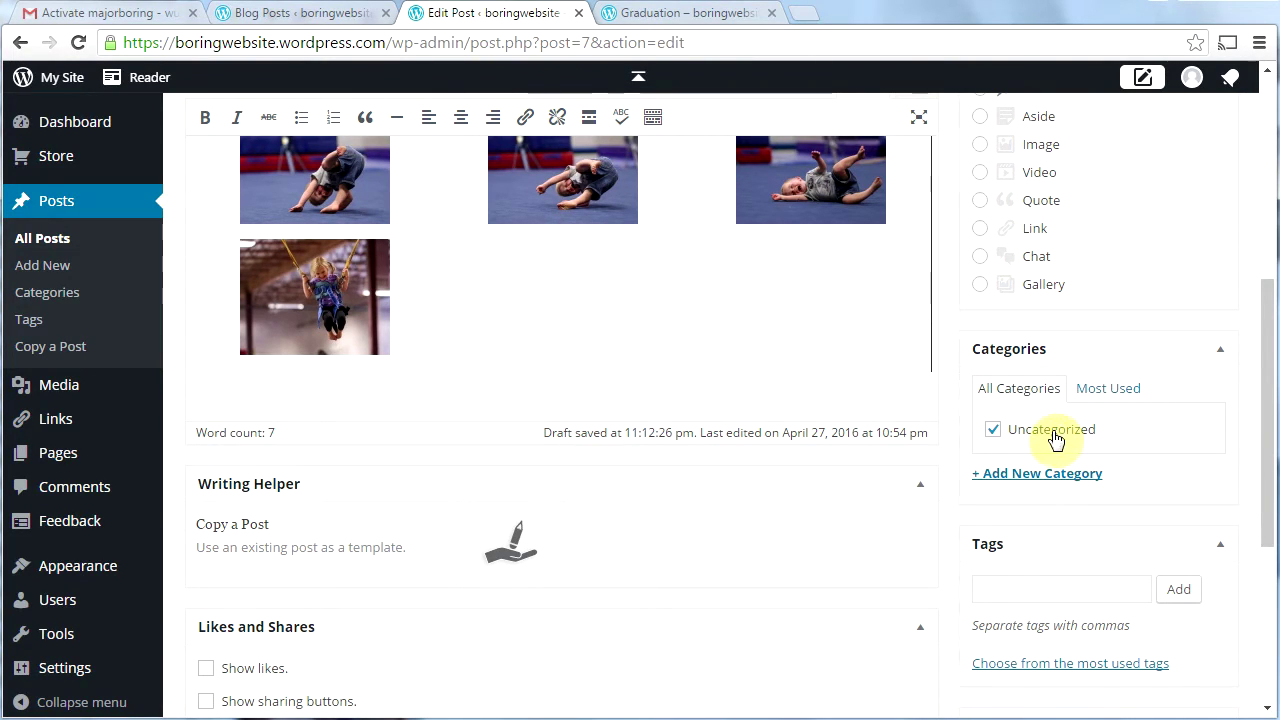
{"action": "left_click", "coordinate": [1013, 477]}
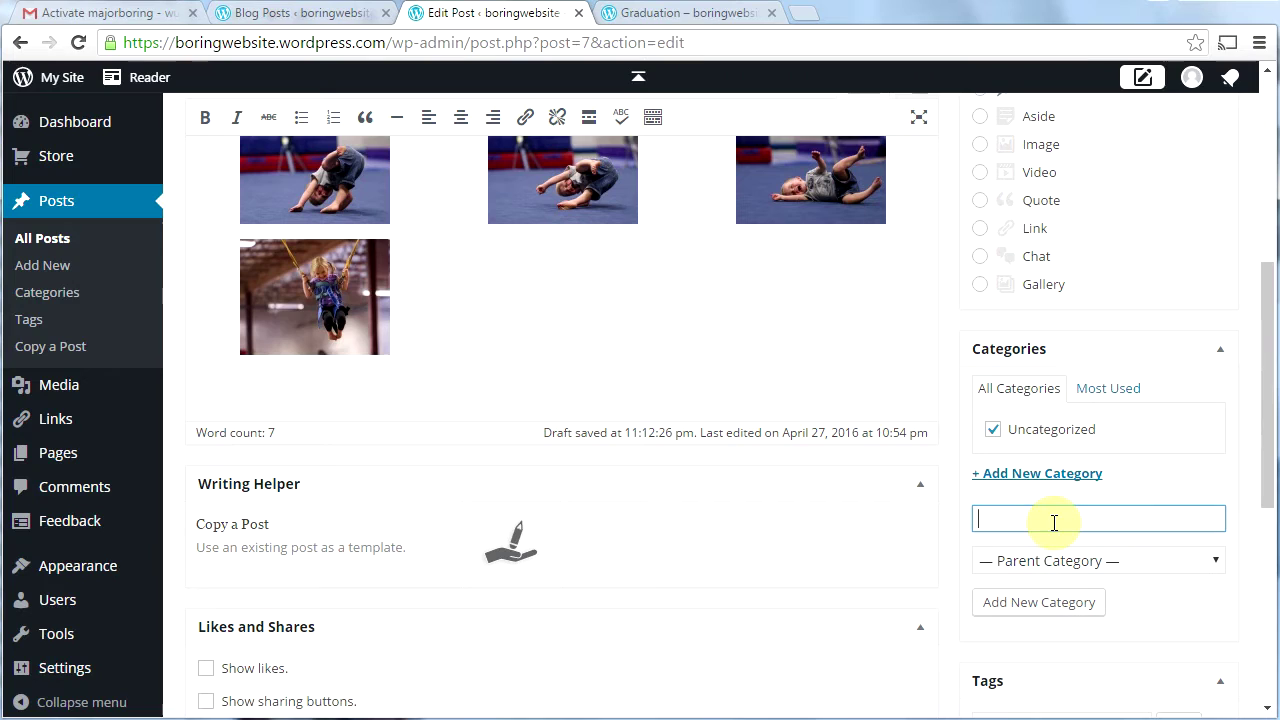
{"action": "type", "text": "Gymnastics"}
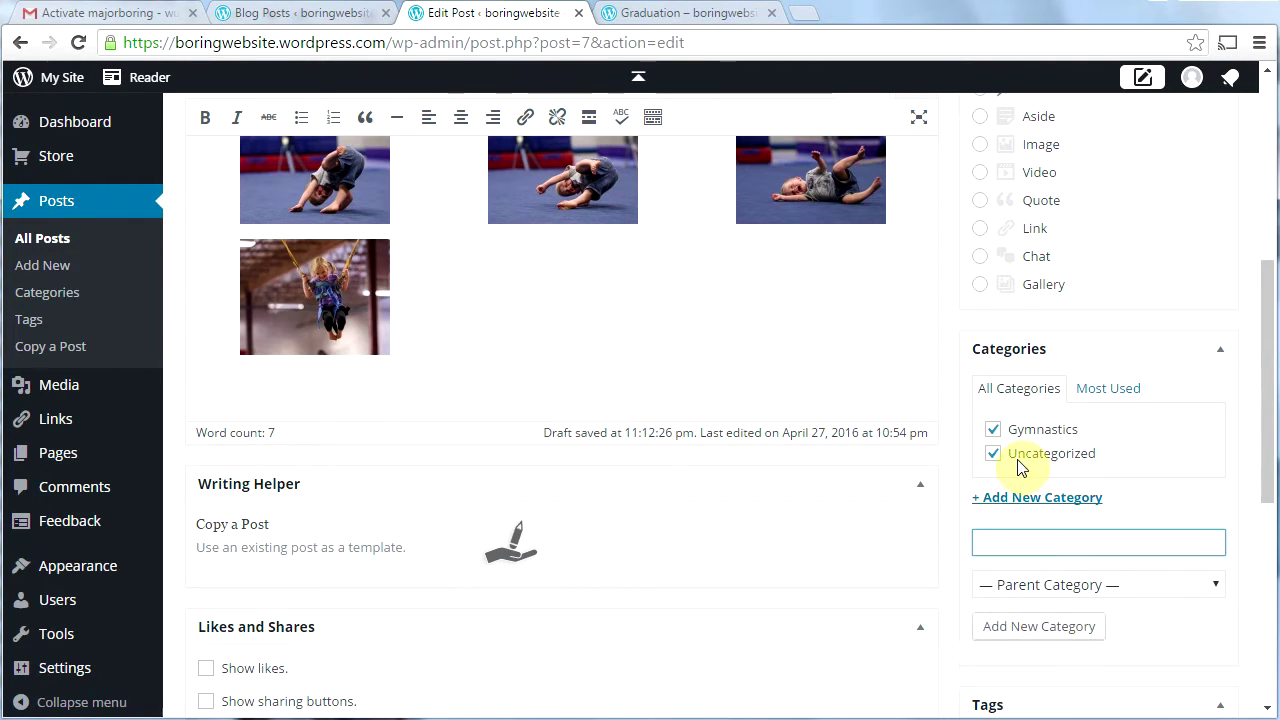
{"action": "left_click", "coordinate": [993, 456]}
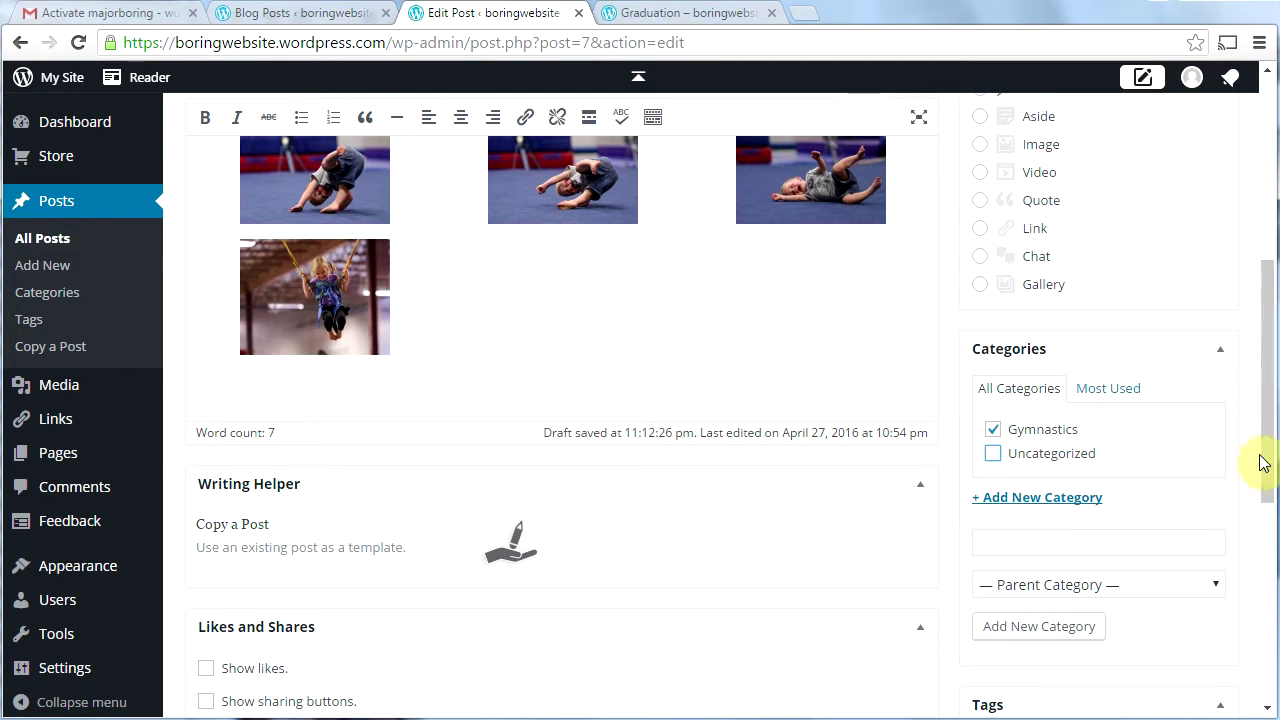
{"action": "left_click_drag", "start_coordinate": [1263, 451], "coordinate": [1270, 500]}
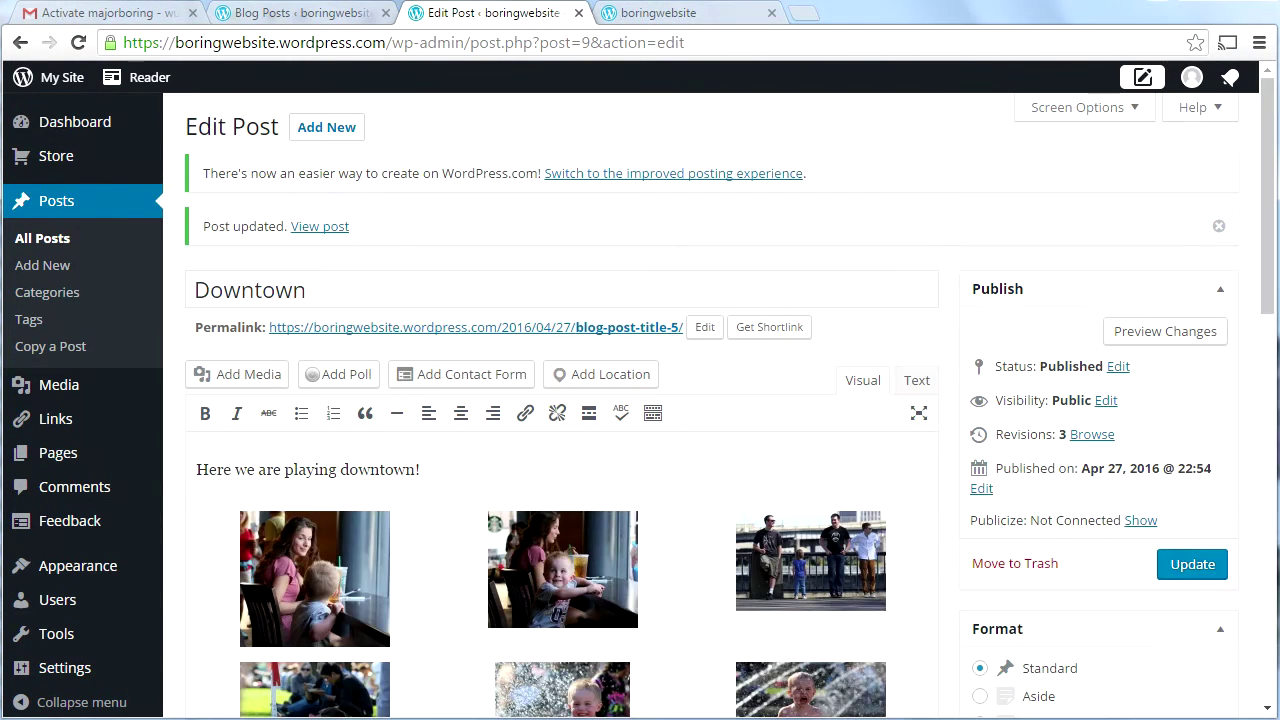
Keep the Downtown post's gallery type as Tiled Mosaic in the gallery settings, save the gallery and update the post
{"action": "left_click_drag", "start_coordinate": [1268, 280], "coordinate": [1268, 372]}
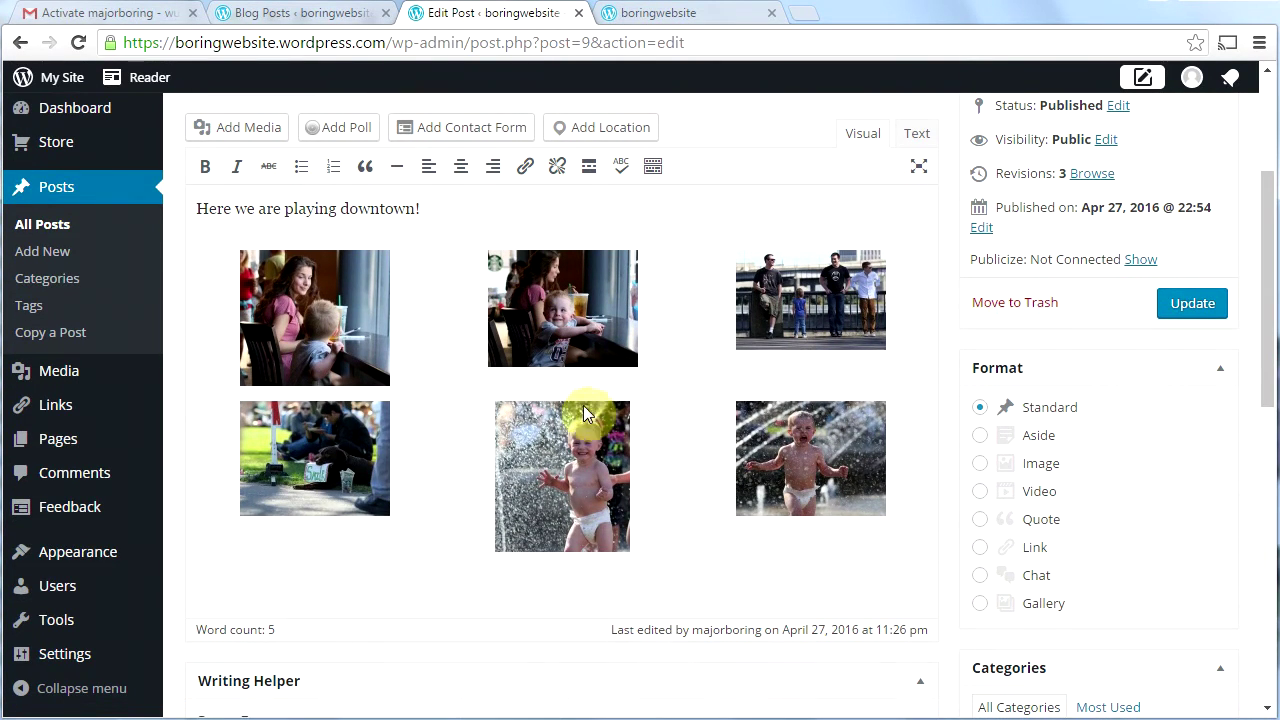
{"action": "left_click", "coordinate": [568, 382]}
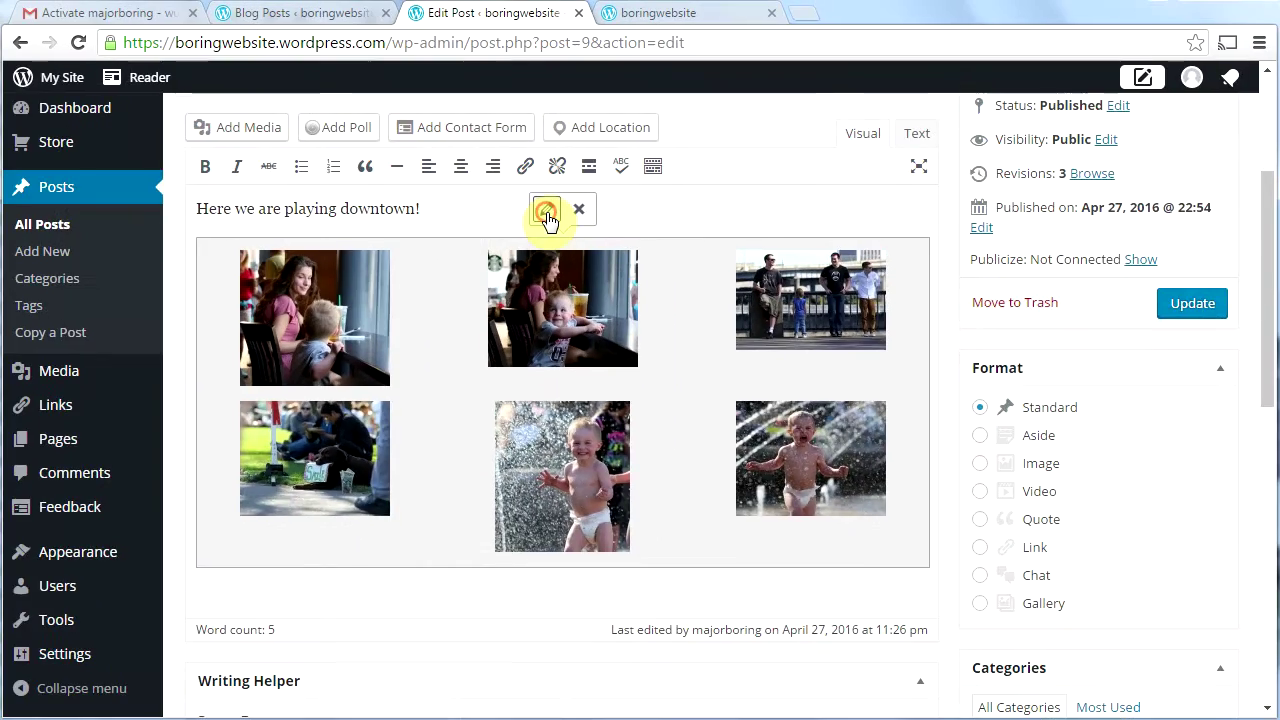
{"action": "left_click", "coordinate": [548, 212]}
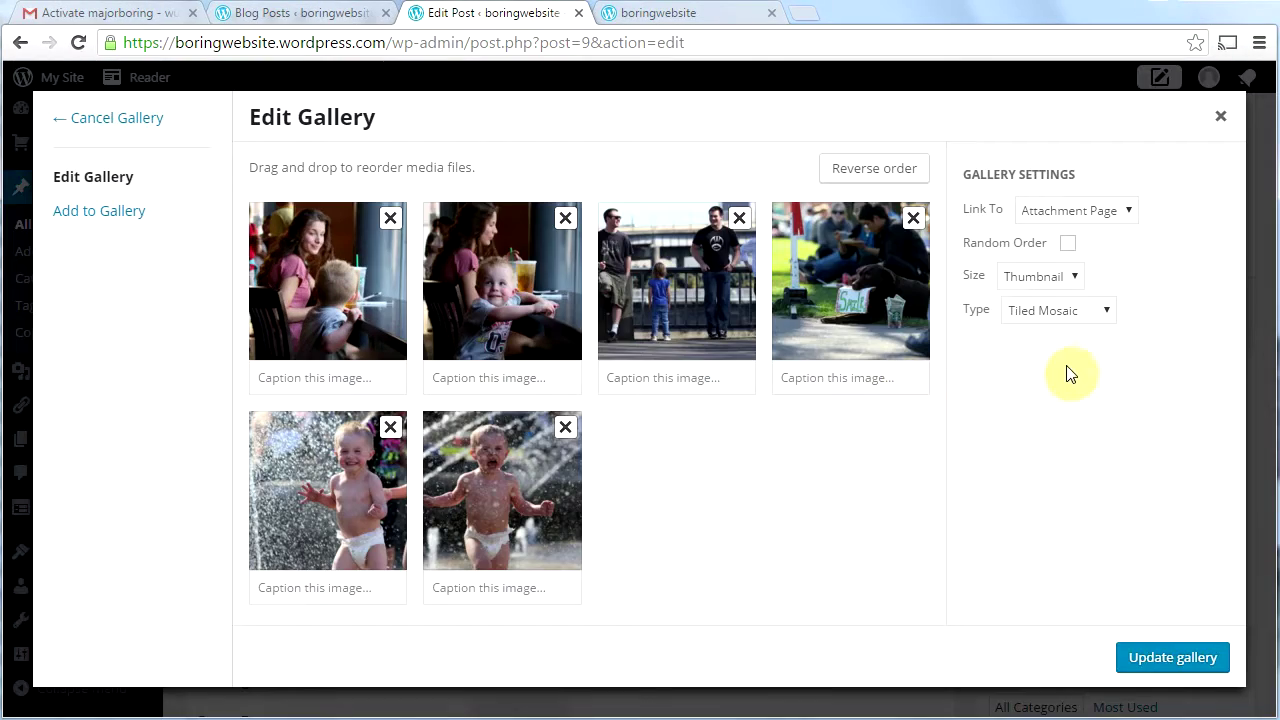
{"action": "left_click", "coordinate": [1100, 312]}
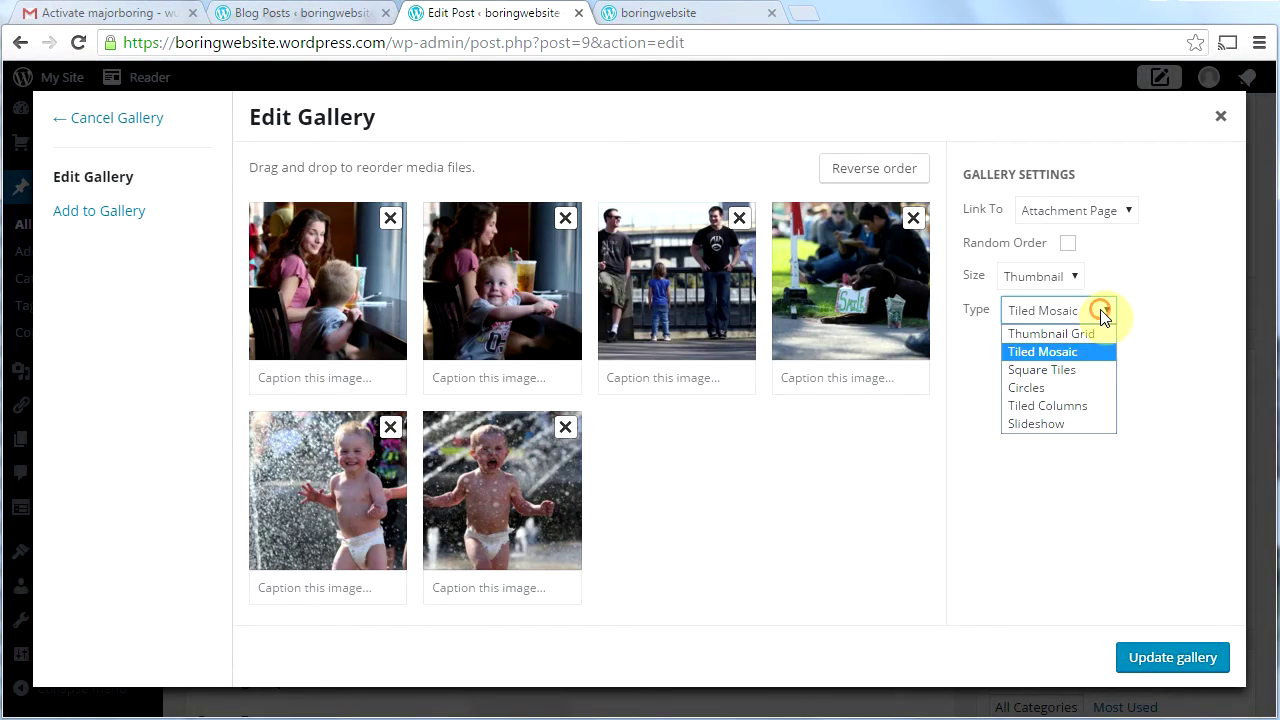
{"action": "left_click", "coordinate": [1066, 354]}
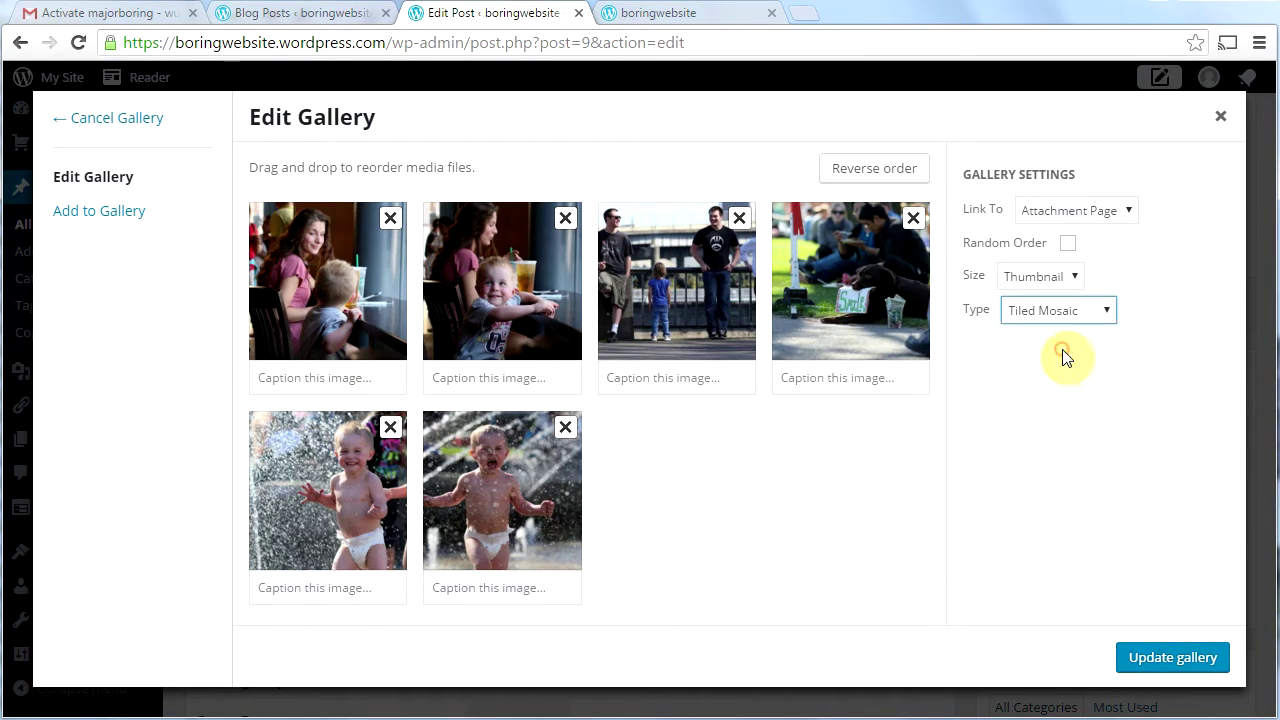
{"action": "left_click", "coordinate": [1183, 658]}
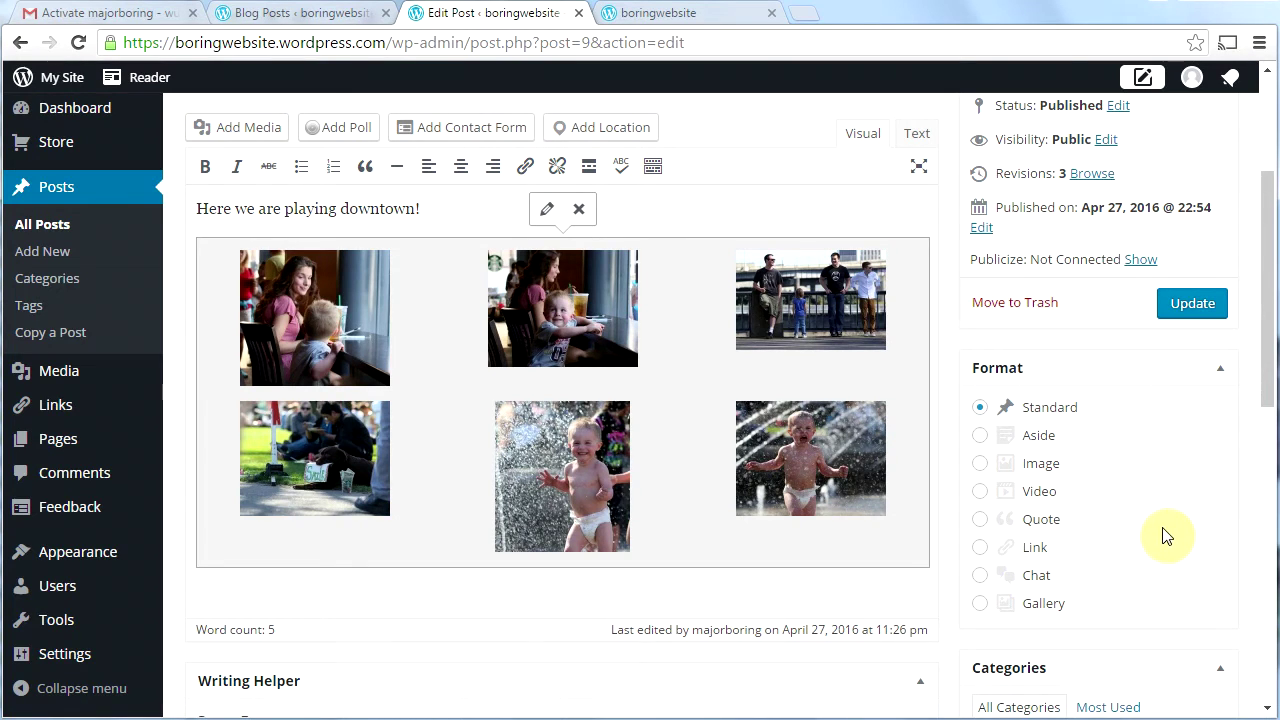
{"action": "left_click", "coordinate": [1188, 305]}
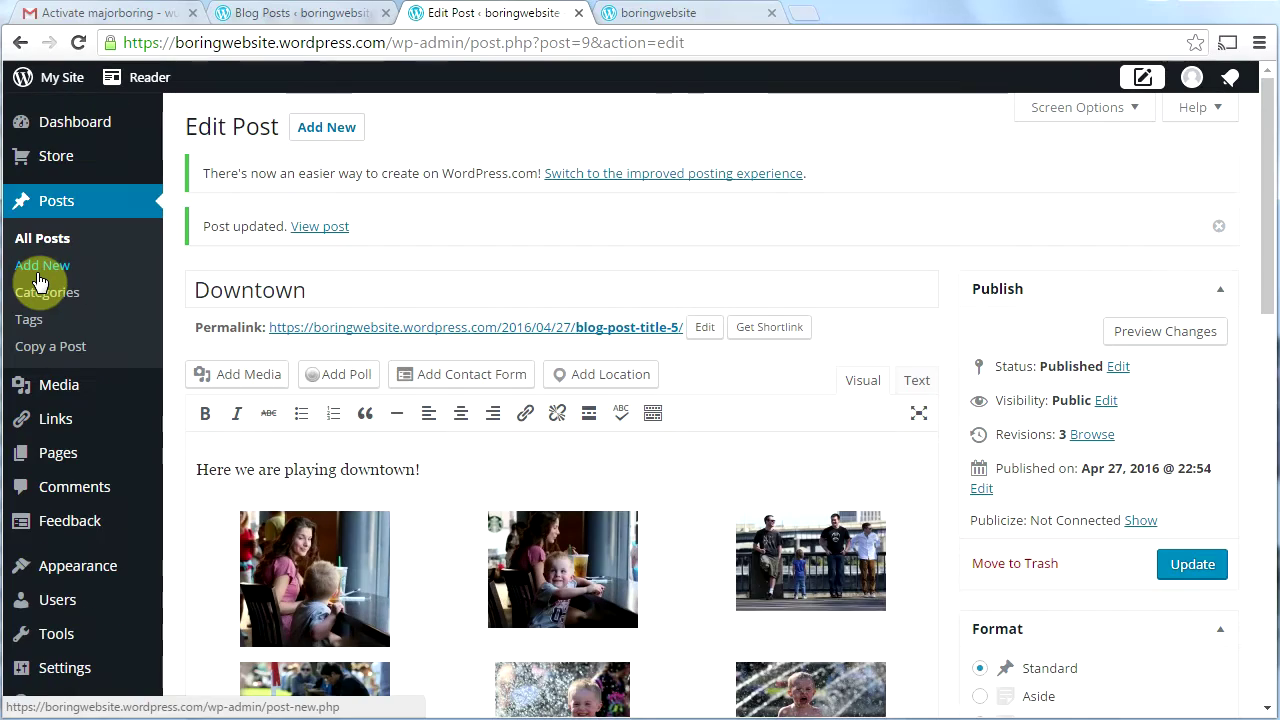
Reload the site's homepage in its browser tab and look over the updated post grid
{"action": "left_click", "coordinate": [676, 16]}
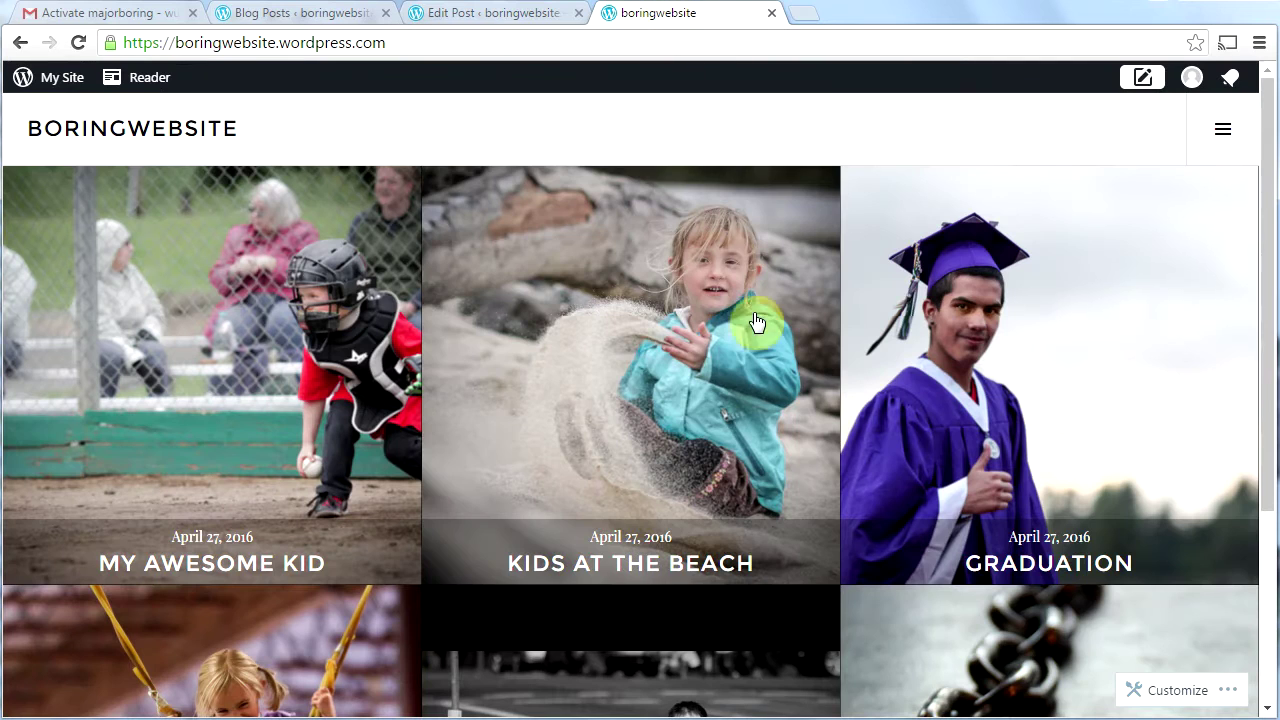
{"action": "left_click", "coordinate": [82, 42]}
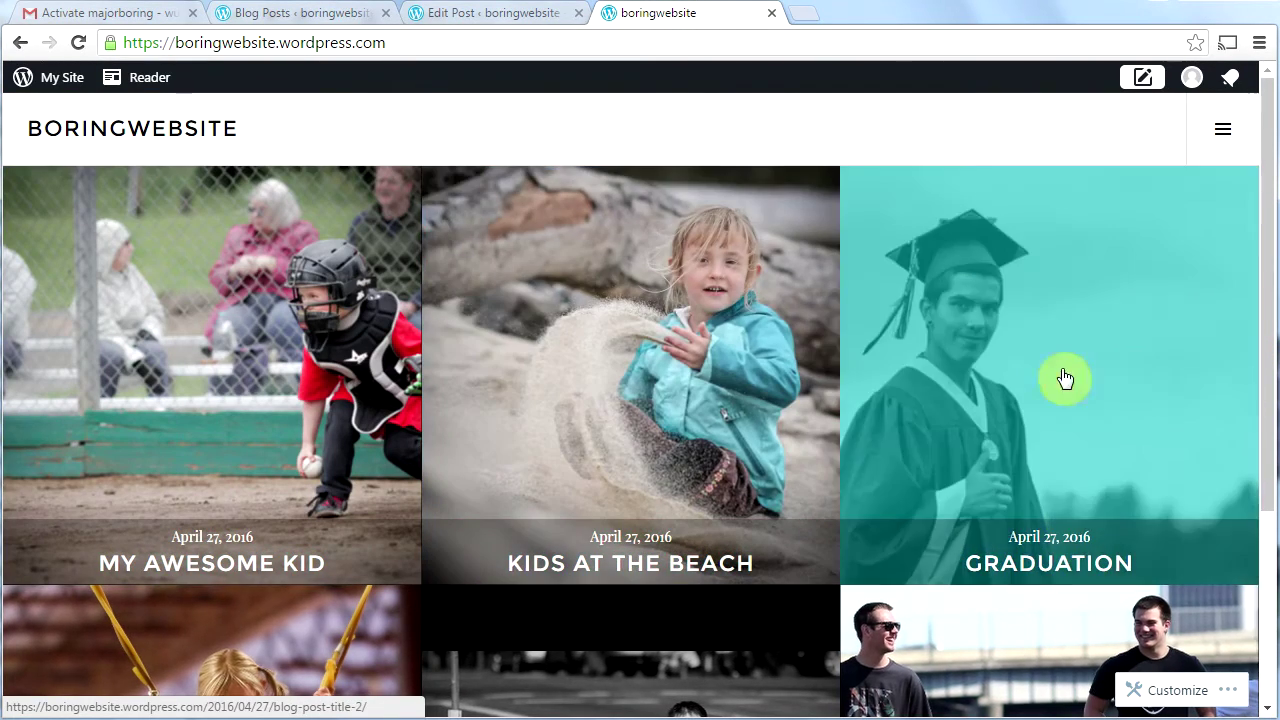
{"action": "scroll", "coordinate": [723, 412], "scroll_direction": "down", "scroll_amount": 4}
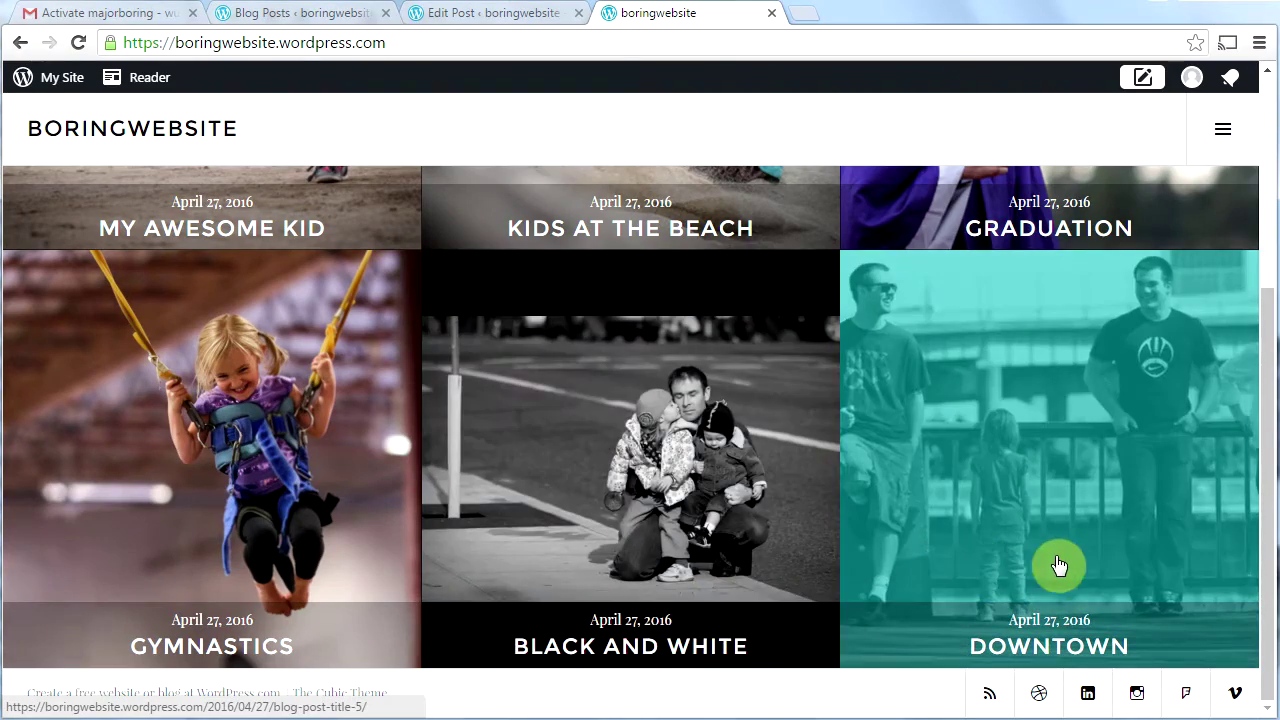
{"action": "scroll", "coordinate": [1172, 462], "scroll_direction": "up", "scroll_amount": 4}
{"action": "scroll", "coordinate": [820, 410], "scroll_direction": "down", "scroll_amount": 4}
{"action": "scroll", "coordinate": [857, 452], "scroll_direction": "up", "scroll_amount": 4}
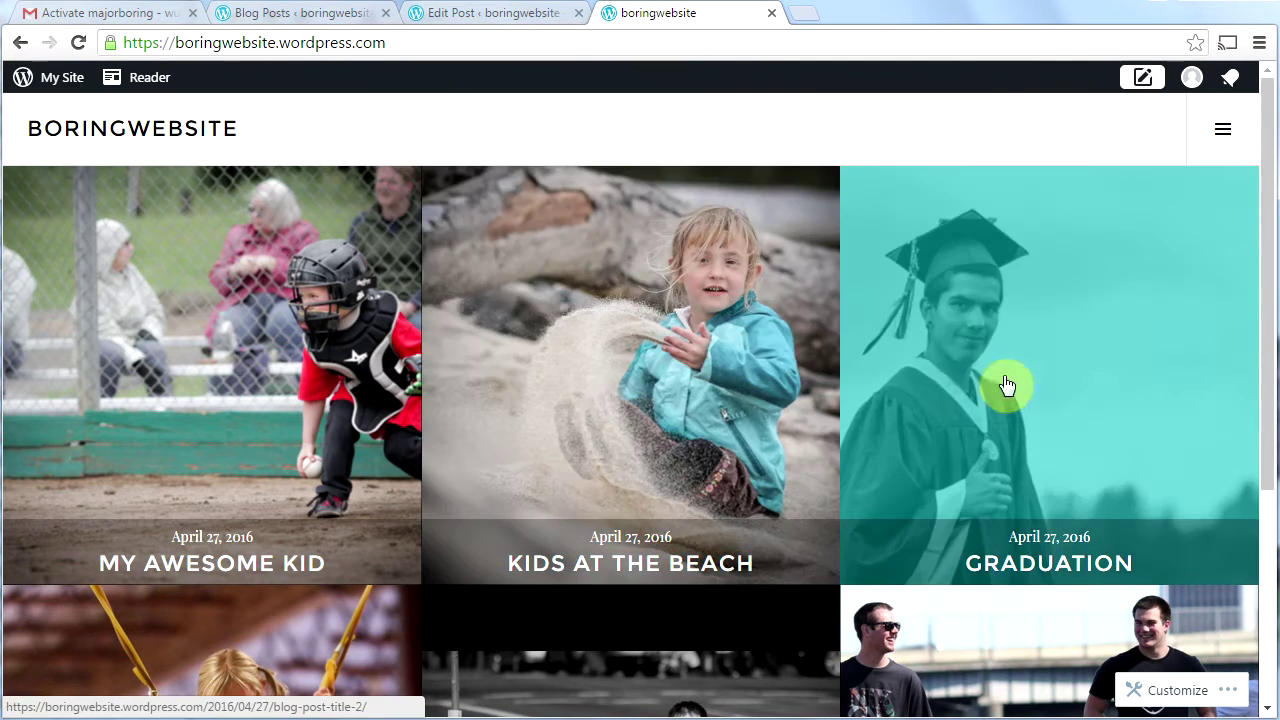
Open the "Black and White" post, view its gallery photos in the full-screen carousel from the girl on the swing, and close it
{"action": "scroll", "coordinate": [960, 370], "scroll_direction": "down", "scroll_amount": 4}
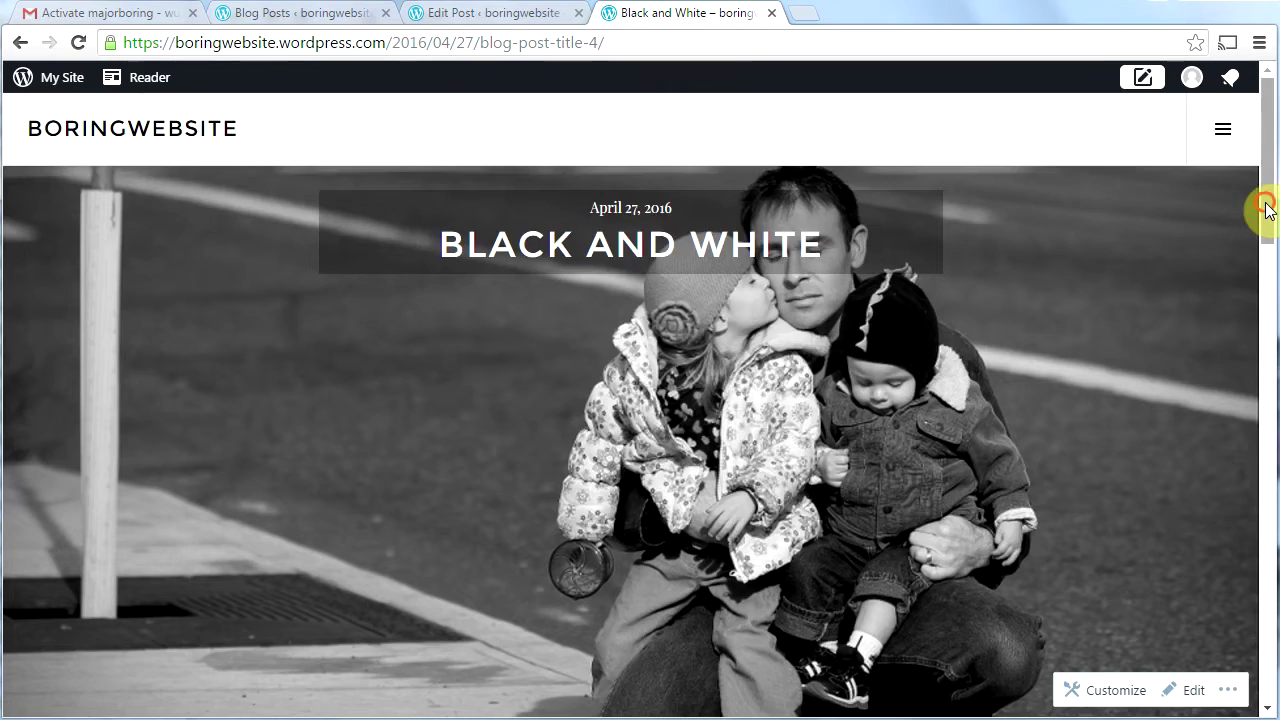
{"action": "left_click_drag", "start_coordinate": [1266, 208], "coordinate": [1257, 377]}
{"action": "left_click", "coordinate": [503, 350]}
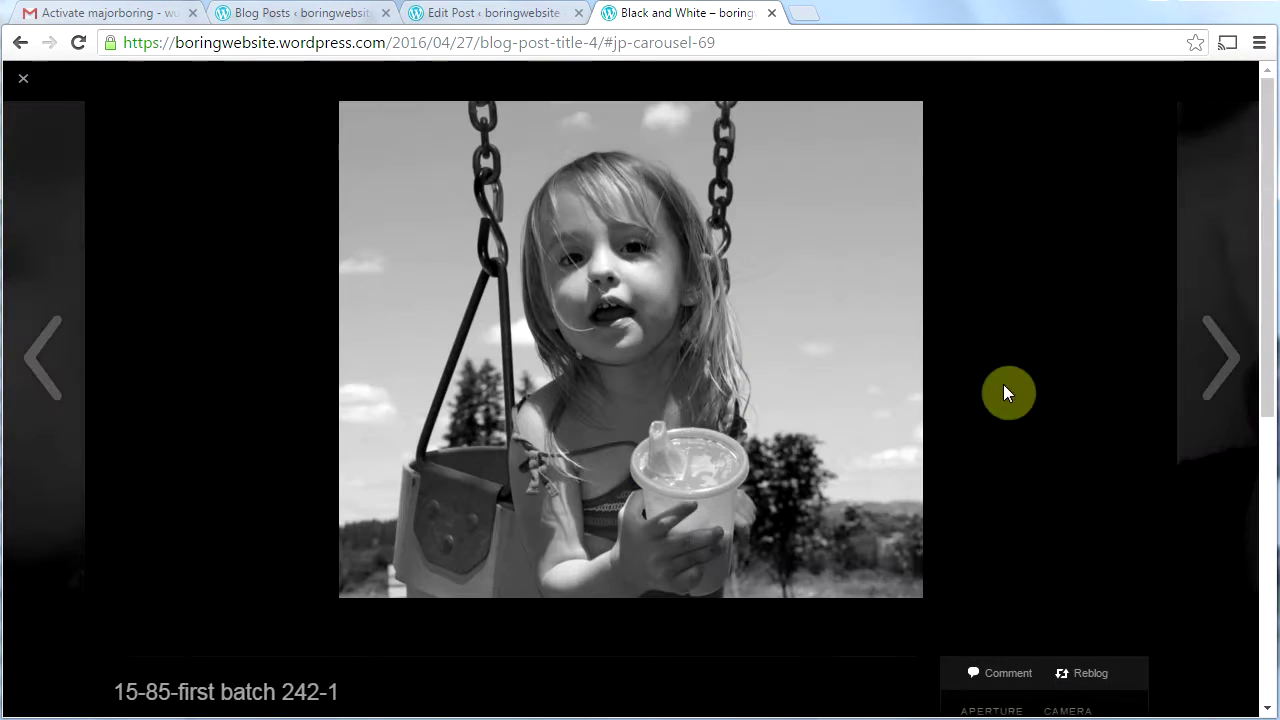
{"action": "left_click", "coordinate": [1210, 376]}
{"action": "left_click", "coordinate": [1211, 378]}
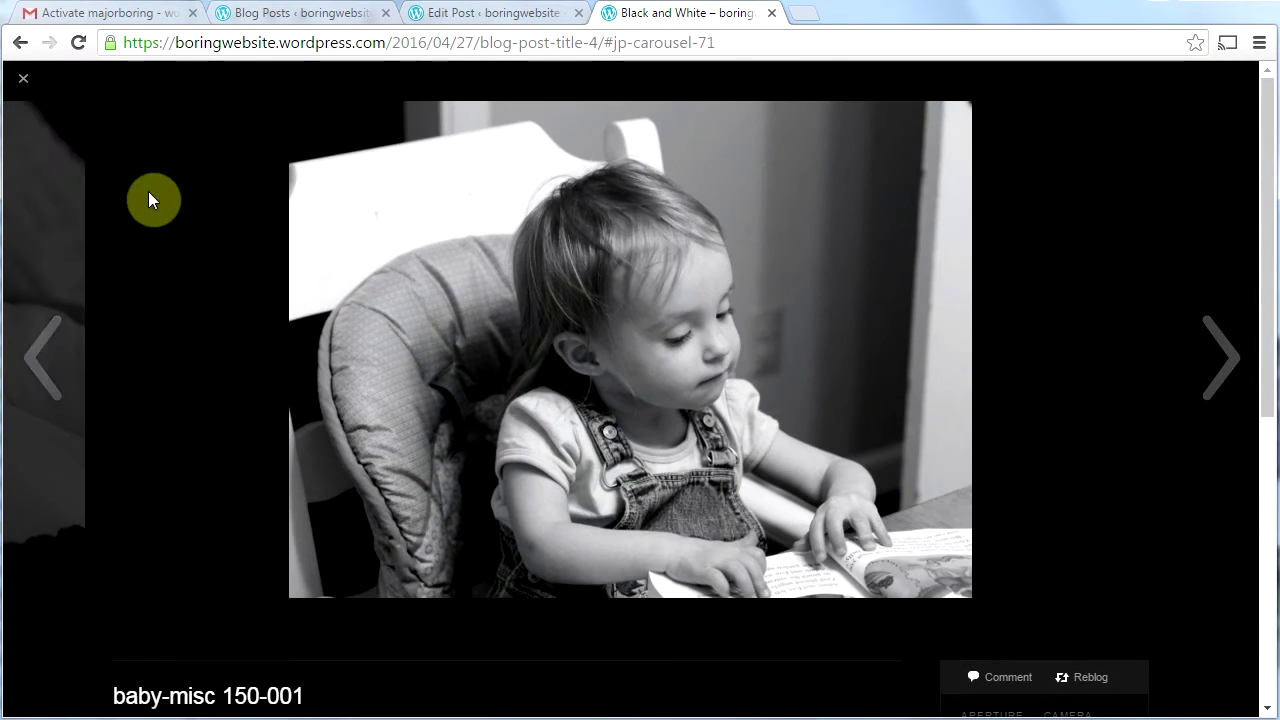
{"action": "left_click", "coordinate": [22, 79]}
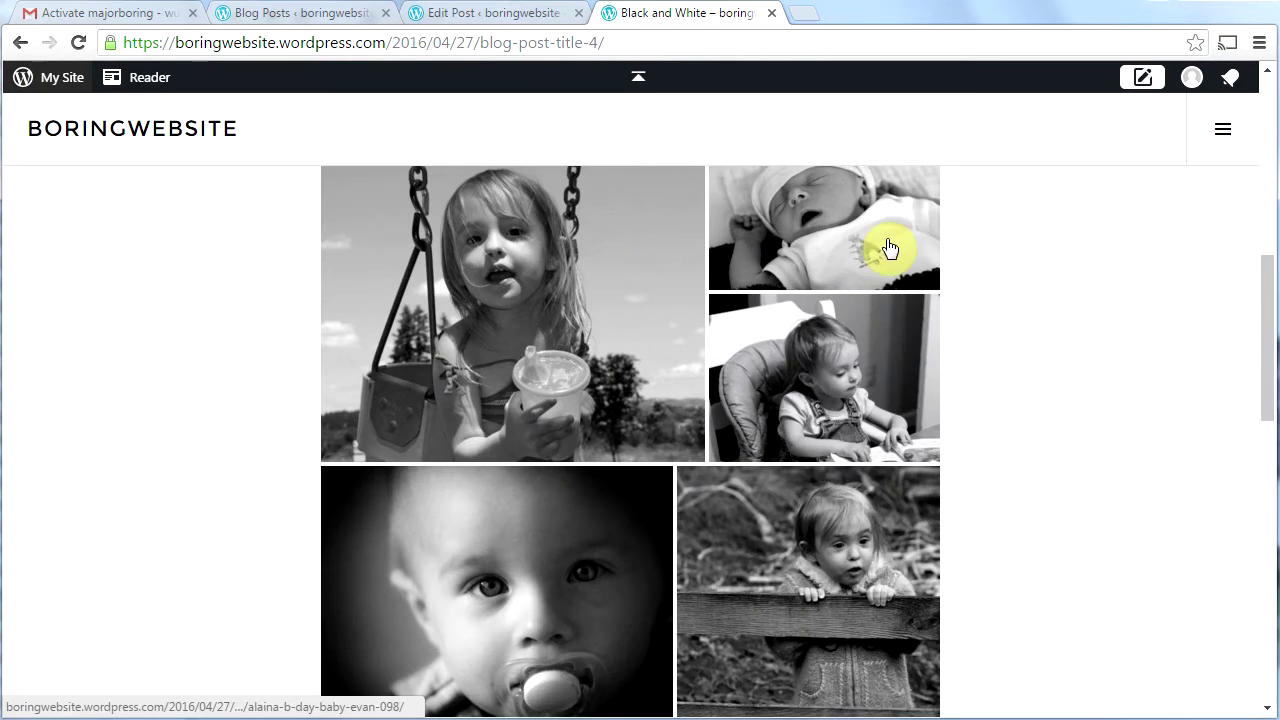
Open the "Kids at the Beach" post from the homepage, review its gallery and sharing options, and dismiss the ad message
{"action": "key", "text": "ctrl+shift+Tab"}
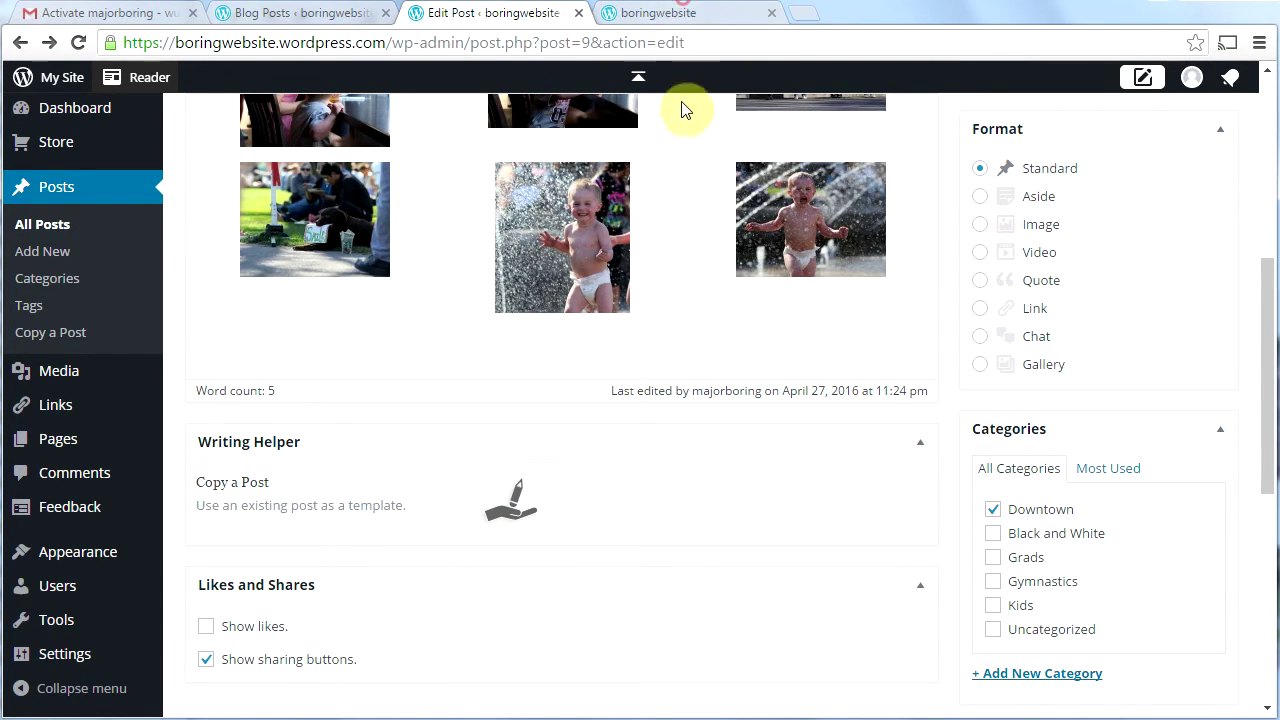
{"action": "left_click", "coordinate": [665, 8]}
{"action": "left_click", "coordinate": [645, 355]}
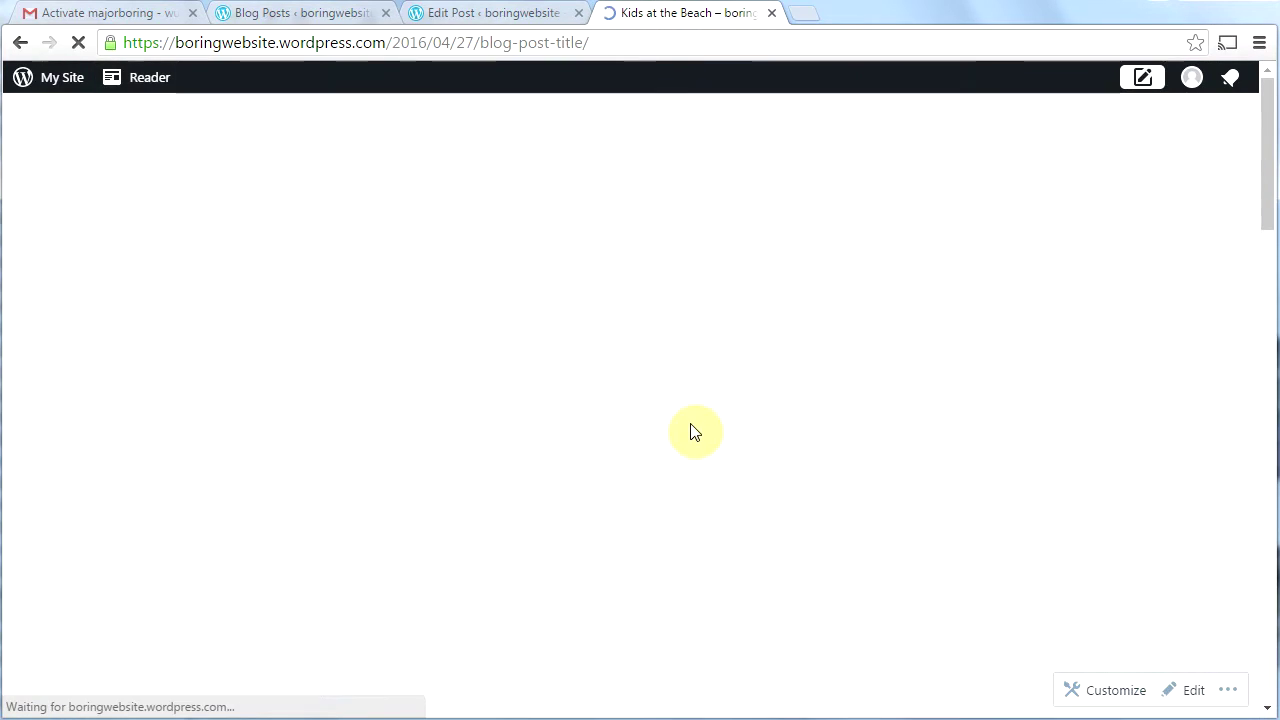
{"action": "scroll", "coordinate": [755, 485], "scroll_direction": "down", "scroll_amount": 5}
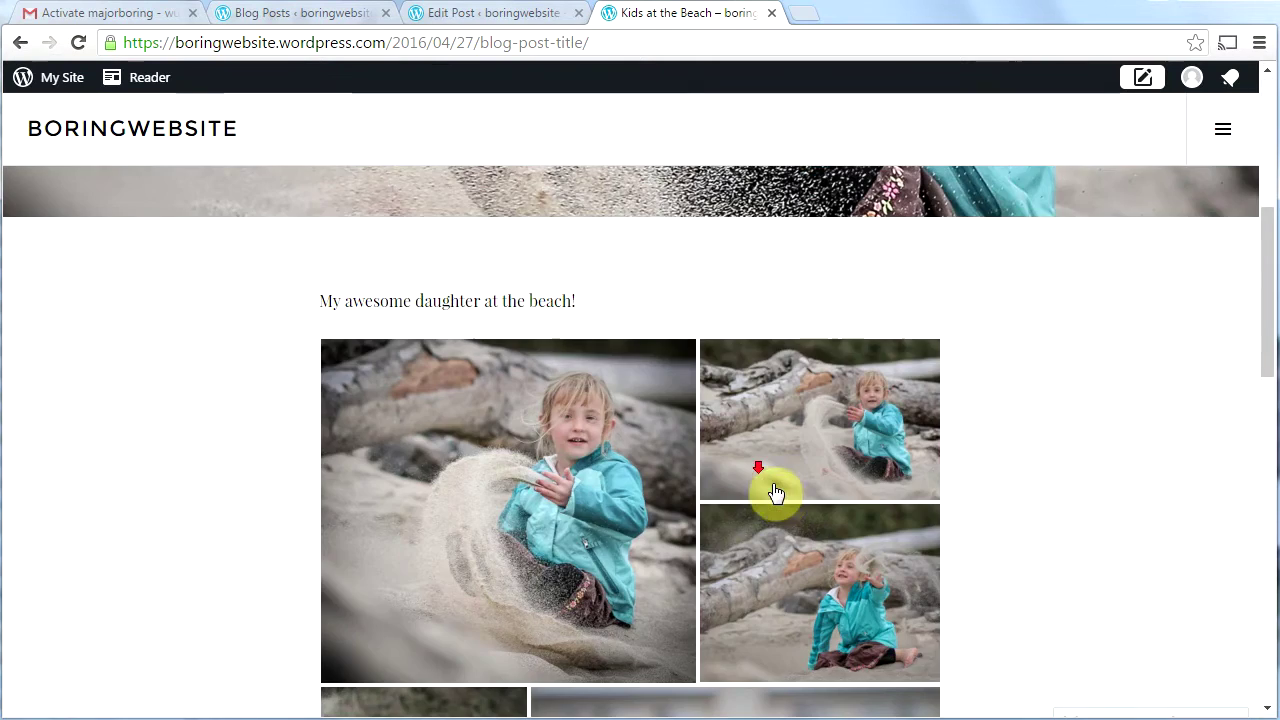
{"action": "scroll", "coordinate": [788, 500], "scroll_direction": "down", "scroll_amount": 7}
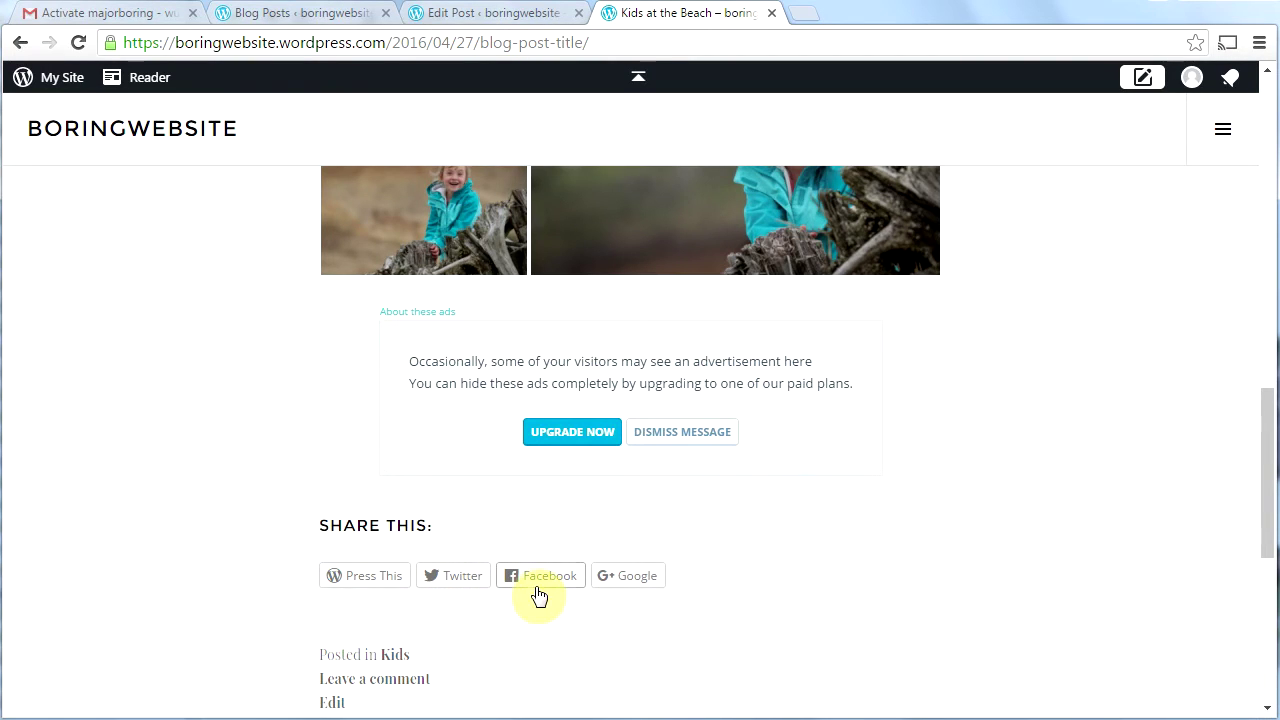
{"action": "scroll", "coordinate": [1000, 620], "scroll_direction": "up", "scroll_amount": 1}
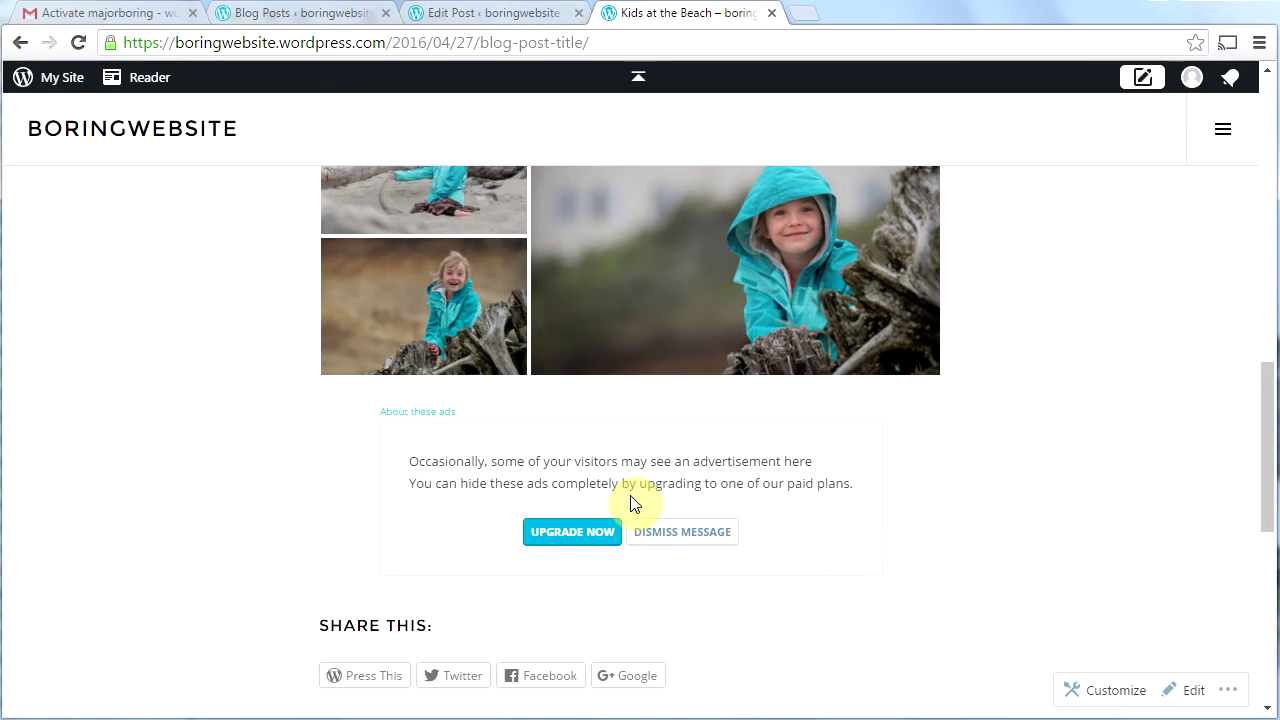
{"action": "left_click", "coordinate": [679, 541]}
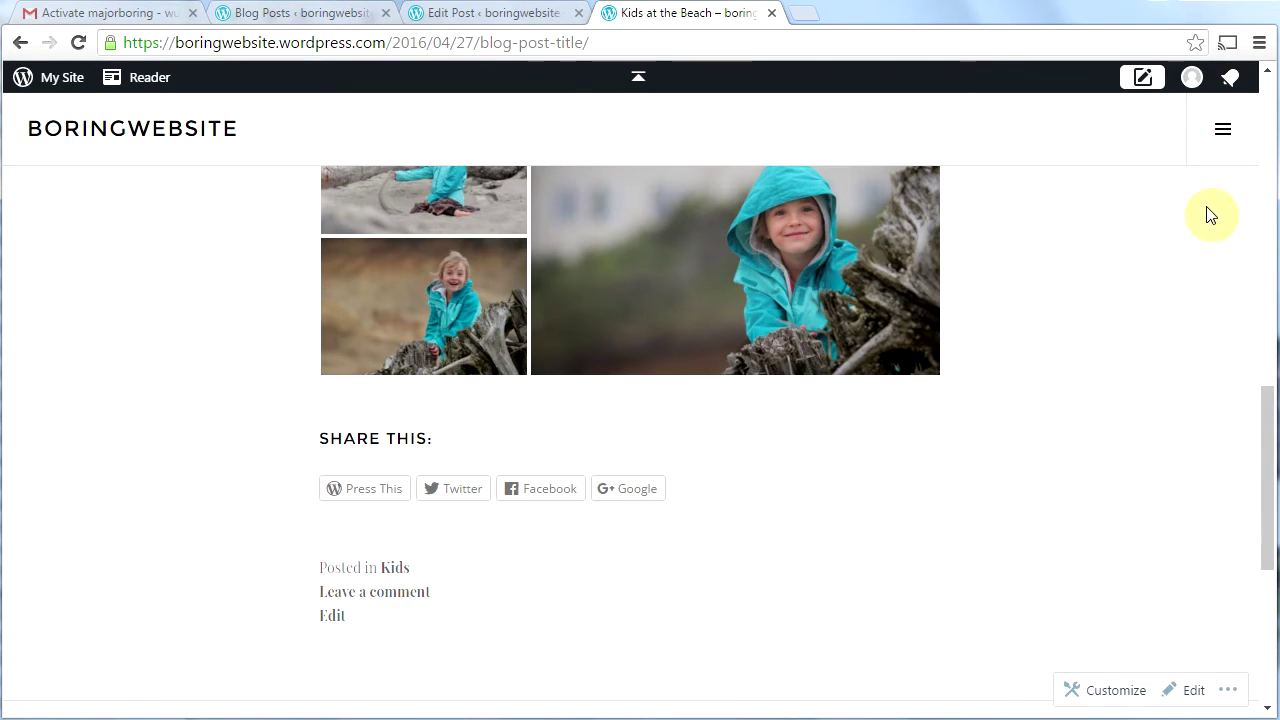
View the published About page through the site menu and open the site's pages in the dashboard tab to edit About
{"action": "left_click", "coordinate": [1224, 148]}
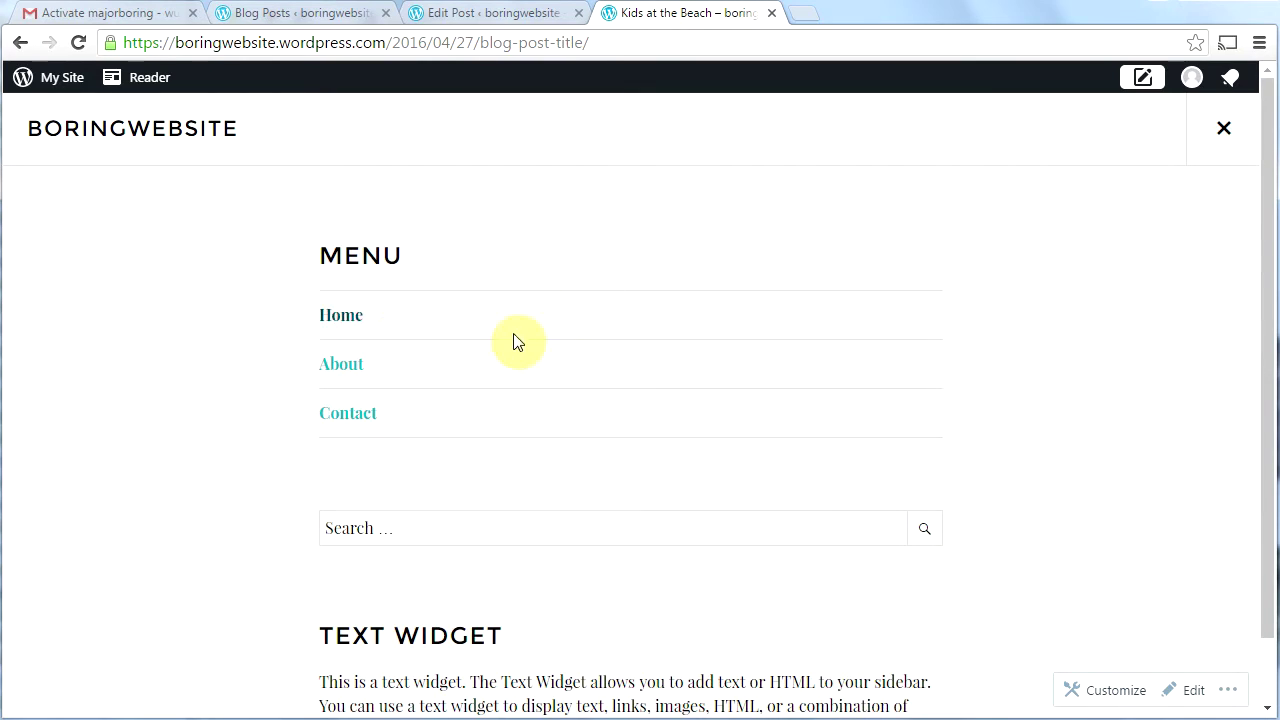
{"action": "left_click", "coordinate": [348, 375]}
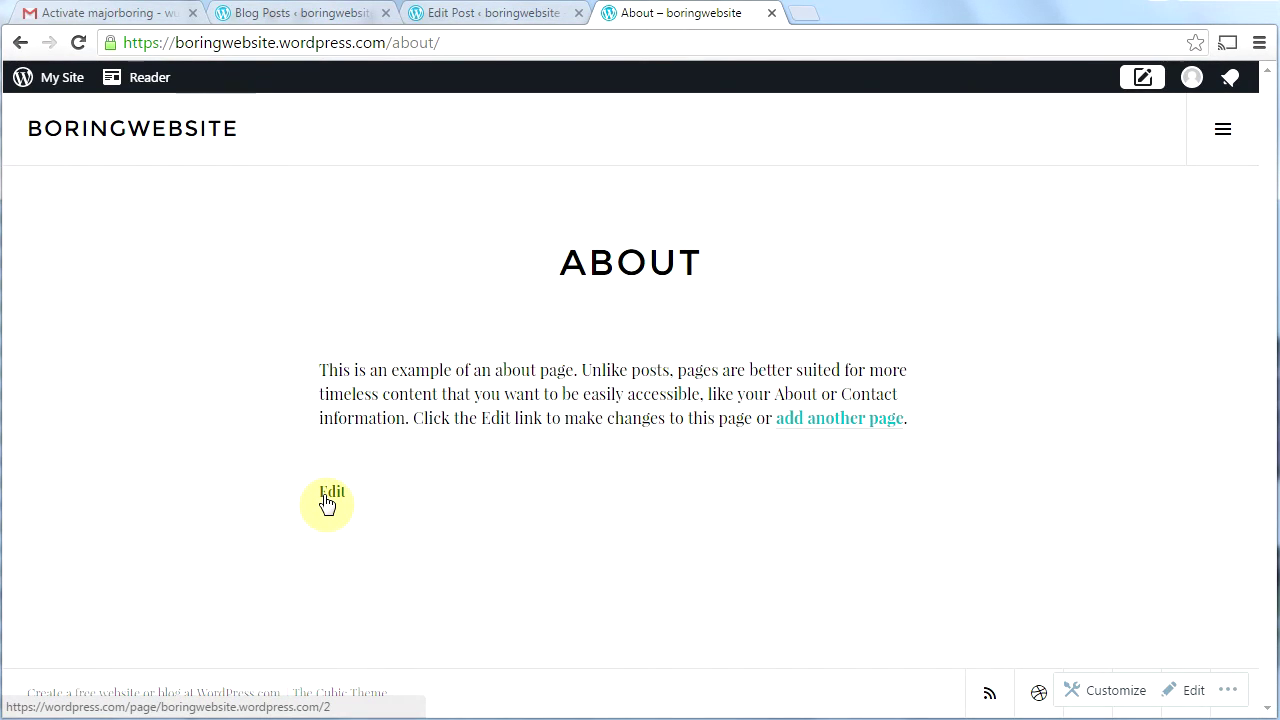
{"action": "left_click", "coordinate": [486, 14]}
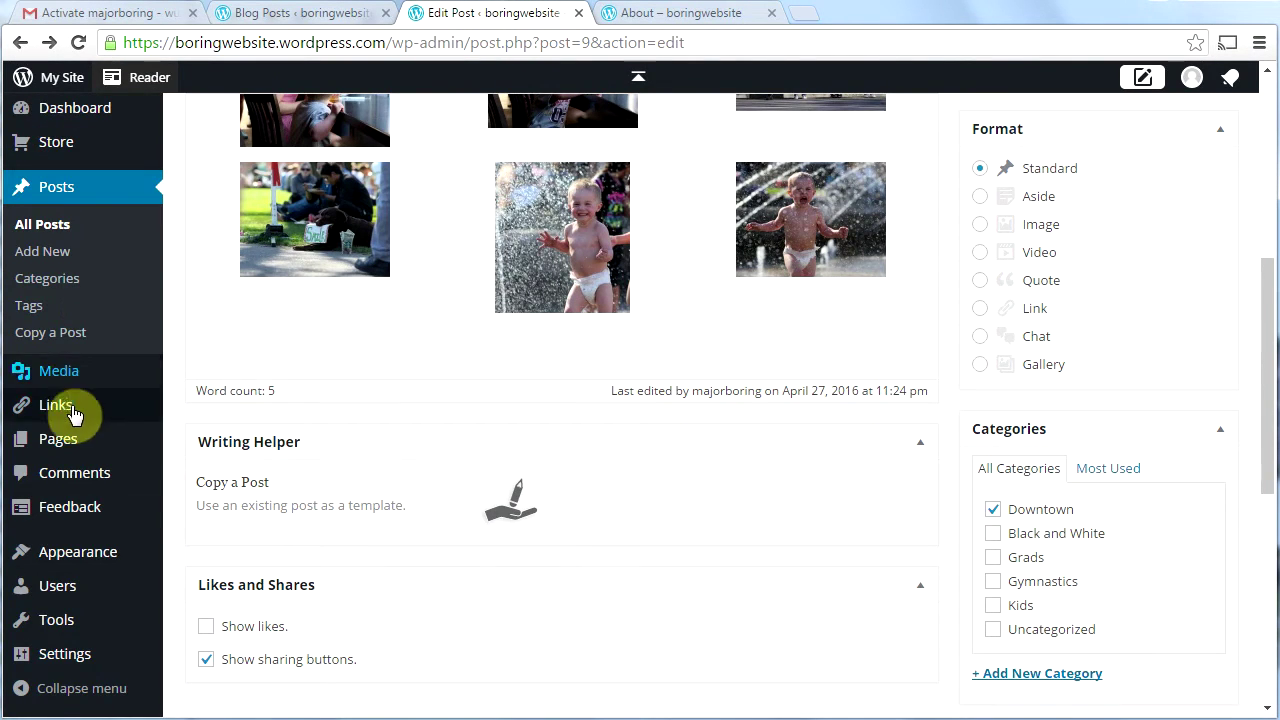
{"action": "mouse_move", "coordinate": [60, 440]}
{"action": "left_click", "coordinate": [200, 444]}
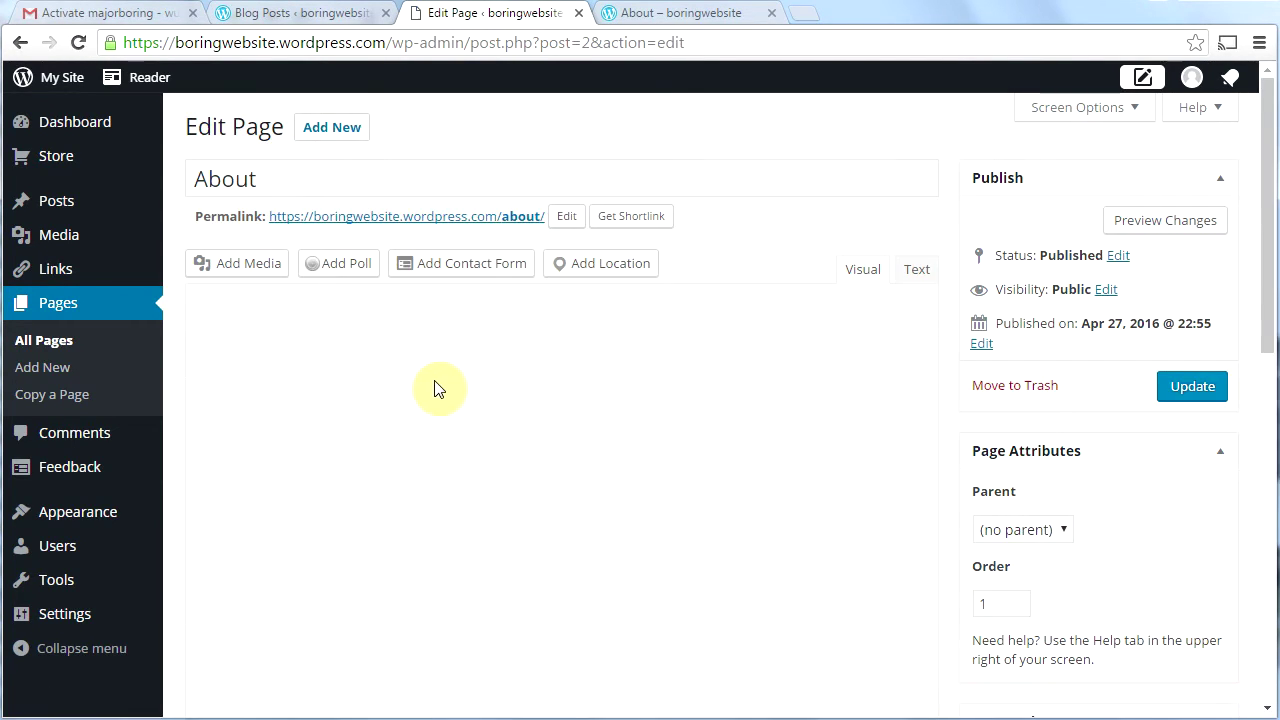
Replace the About page's sample text with a greeting from My Boring Channel asking visitors to "check out all my awesome WordPress tutorials!"
{"action": "left_click_drag", "start_coordinate": [488, 408], "coordinate": [207, 350]}
{"action": "key", "text": "BackSpace"}
{"action": "key", "text": "BackSpace"}
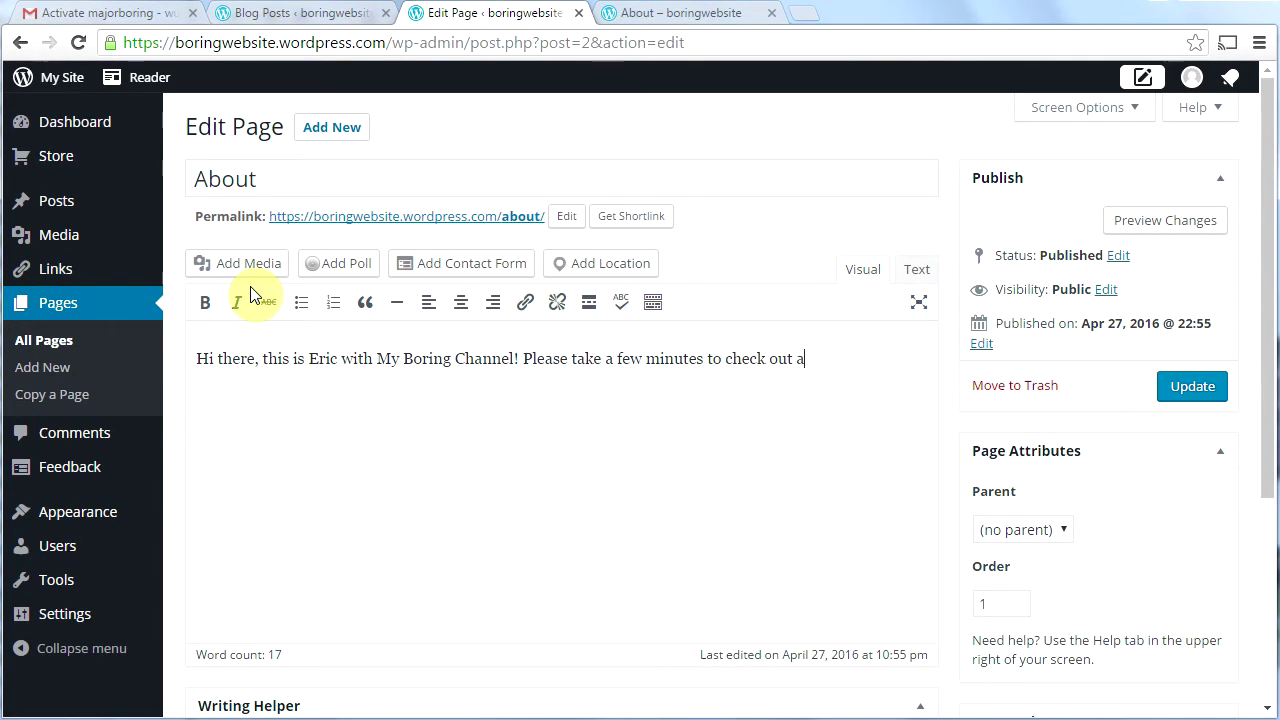
{"action": "type", "text": "ll my awesome WordPress tutorials!"}
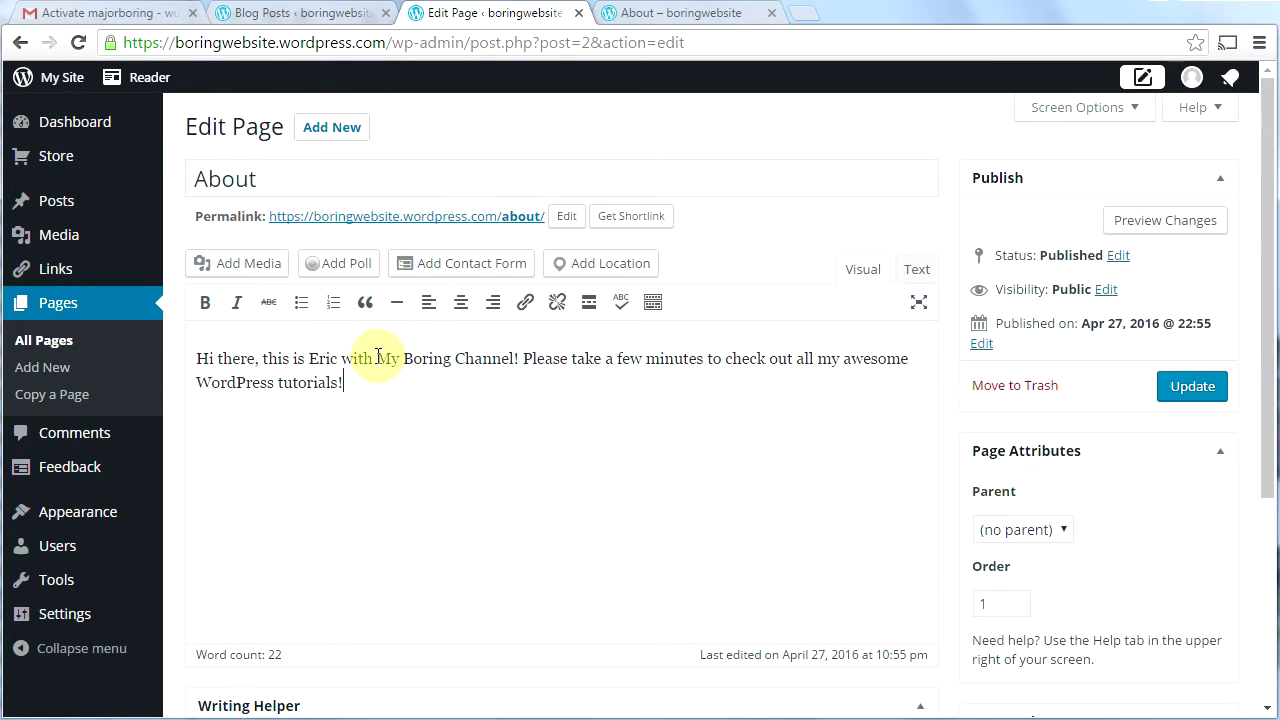
Turn the words "My Boring Channel" in the About page text into a link and update the page
{"action": "left_click_drag", "start_coordinate": [377, 358], "coordinate": [493, 356]}
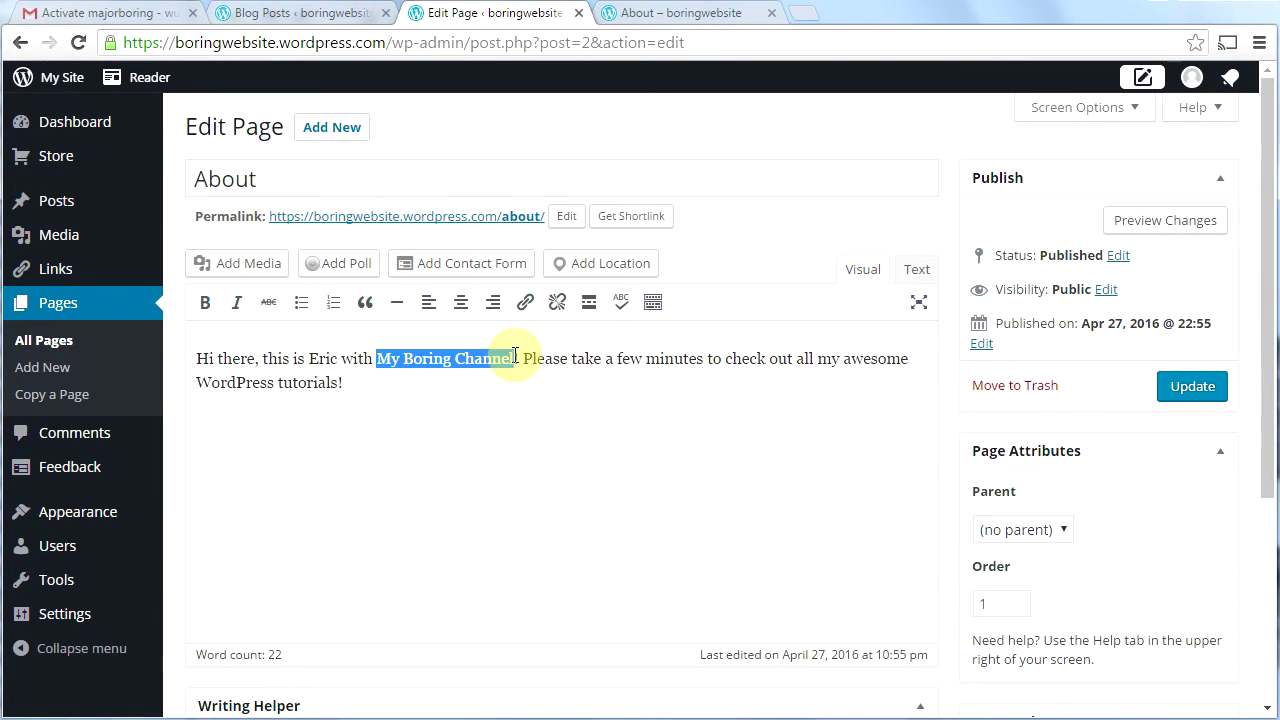
{"action": "left_click", "coordinate": [527, 304]}
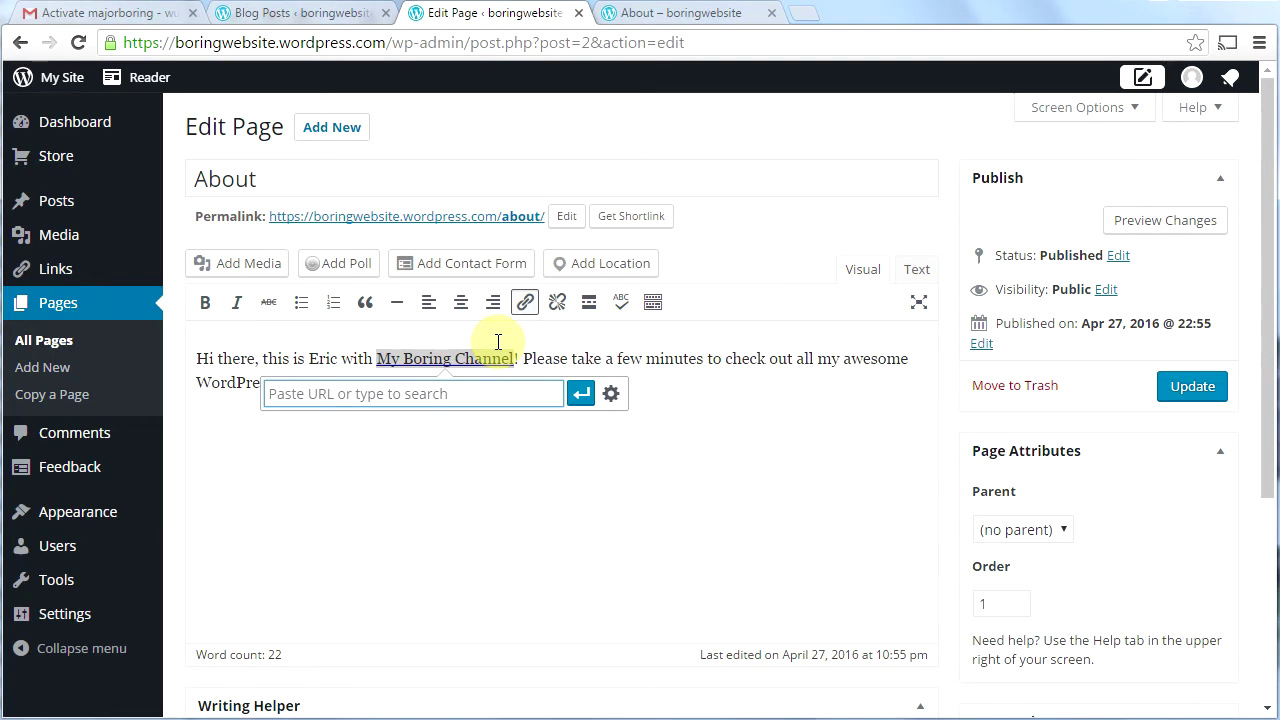
{"action": "left_click", "coordinate": [581, 393]}
{"action": "left_click", "coordinate": [628, 428]}
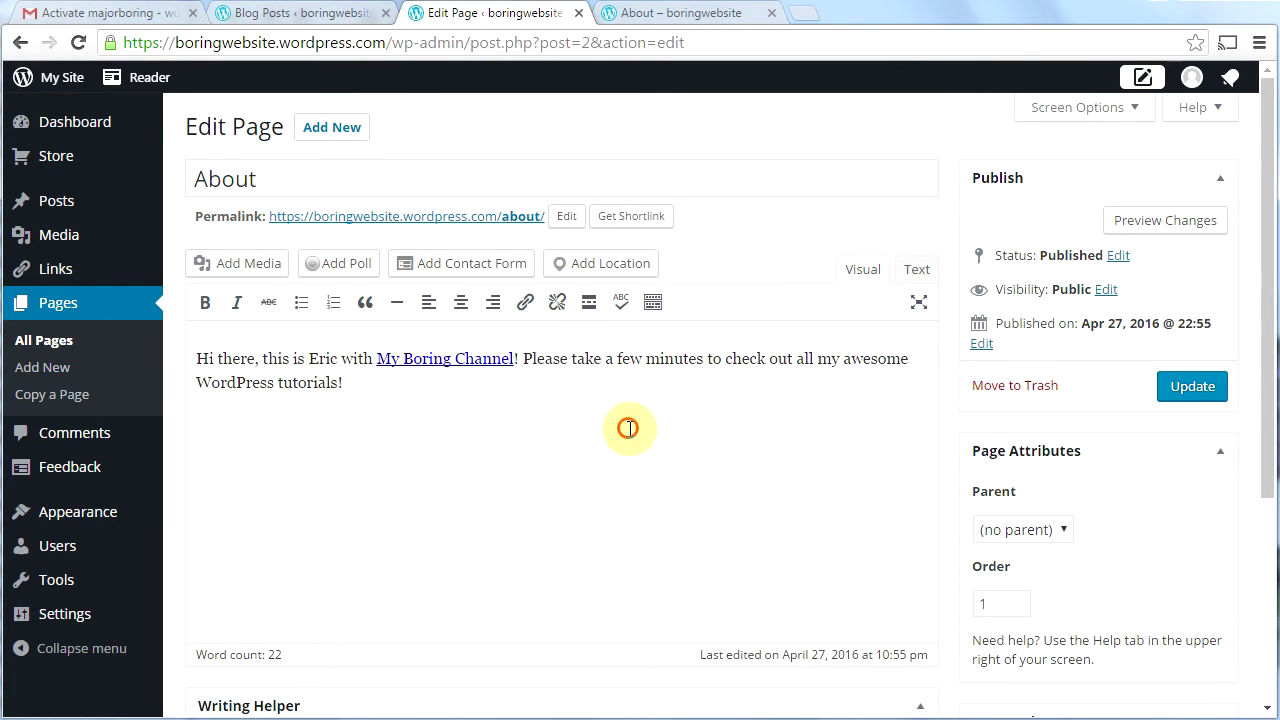
{"action": "left_click", "coordinate": [1198, 398]}
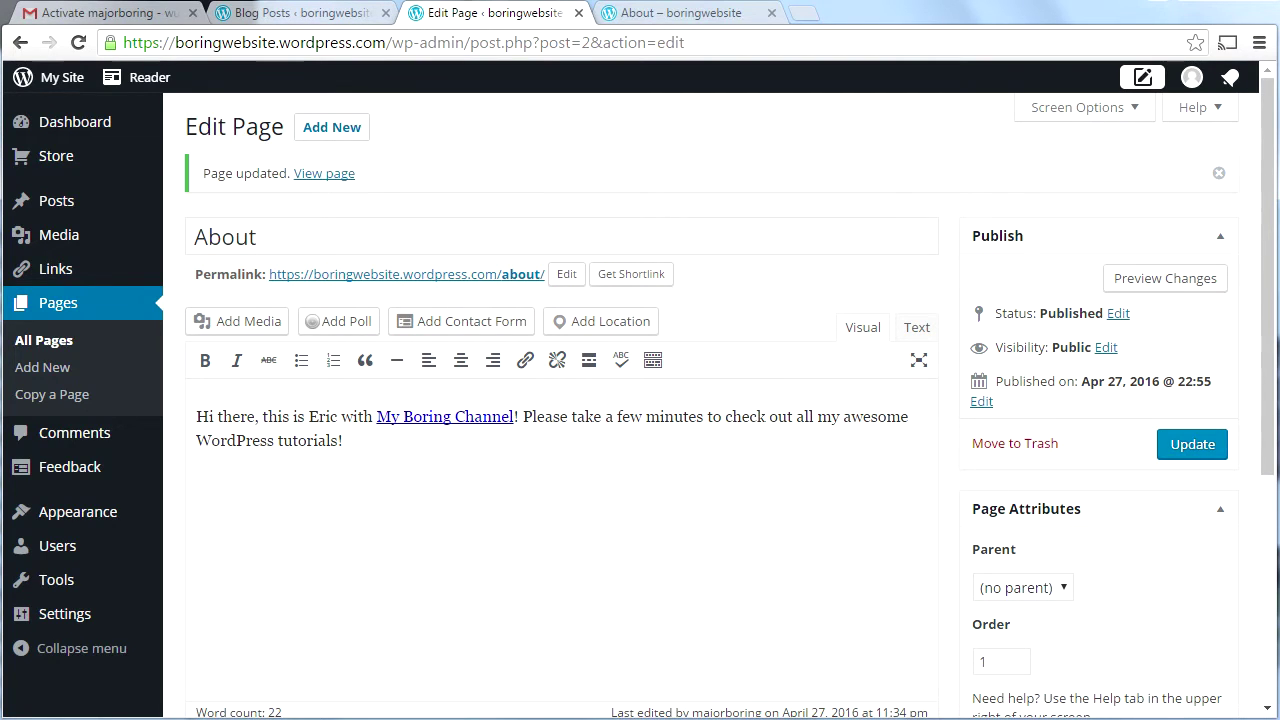
{"action": "scroll", "coordinate": [1268, 543], "scroll_direction": "down", "scroll_amount": 5}
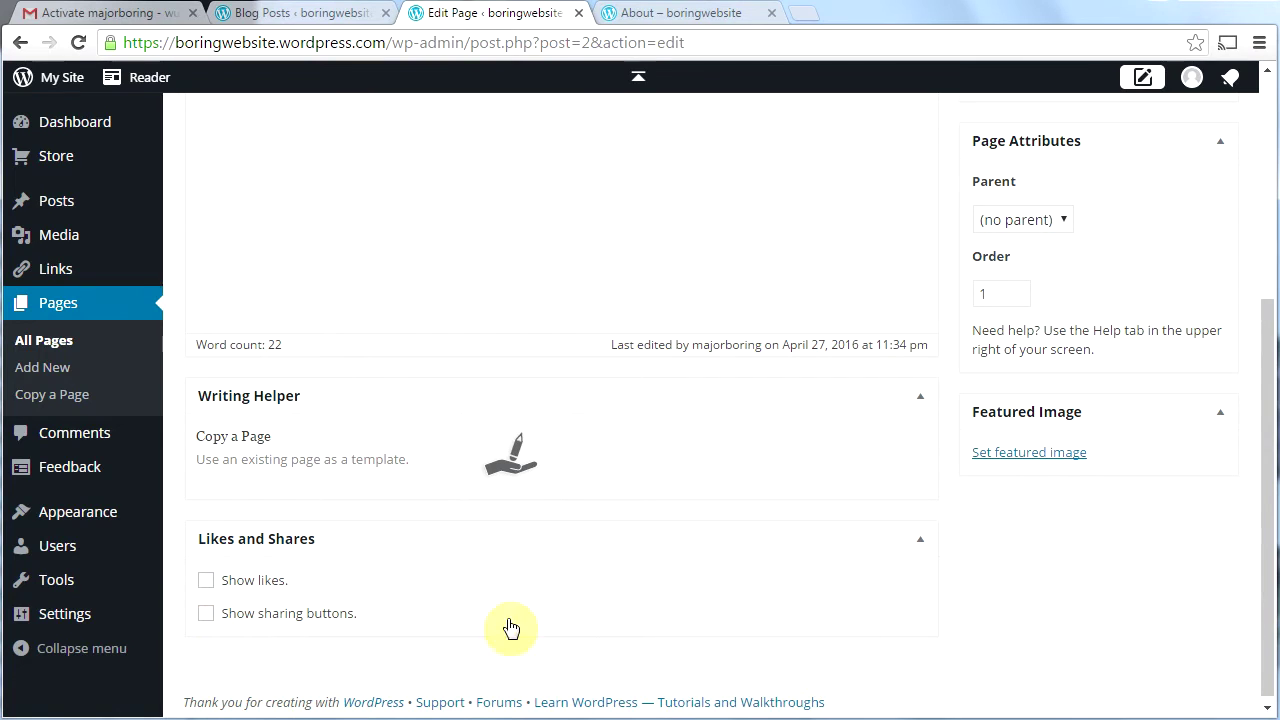
{"action": "left_click_drag", "start_coordinate": [1264, 606], "coordinate": [1274, 337]}
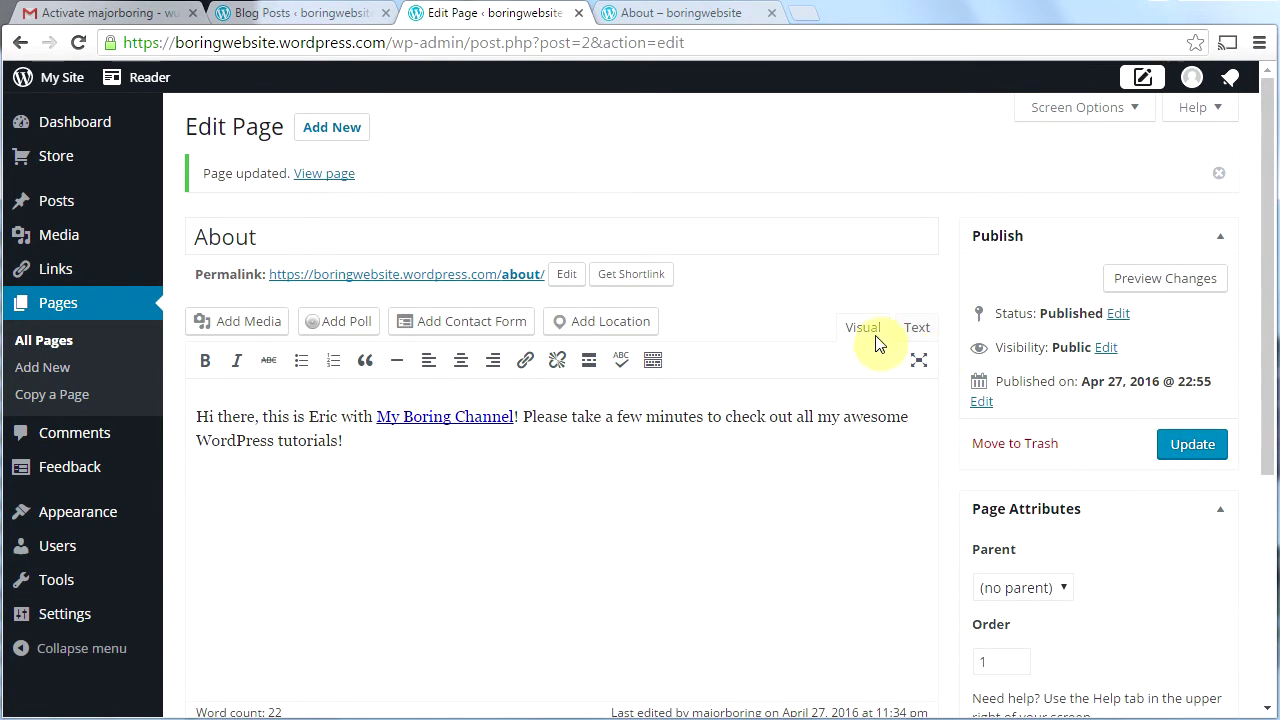
Open the Contact page for editing and delete all of its sample text and contact form code
{"action": "left_click", "coordinate": [46, 341]}
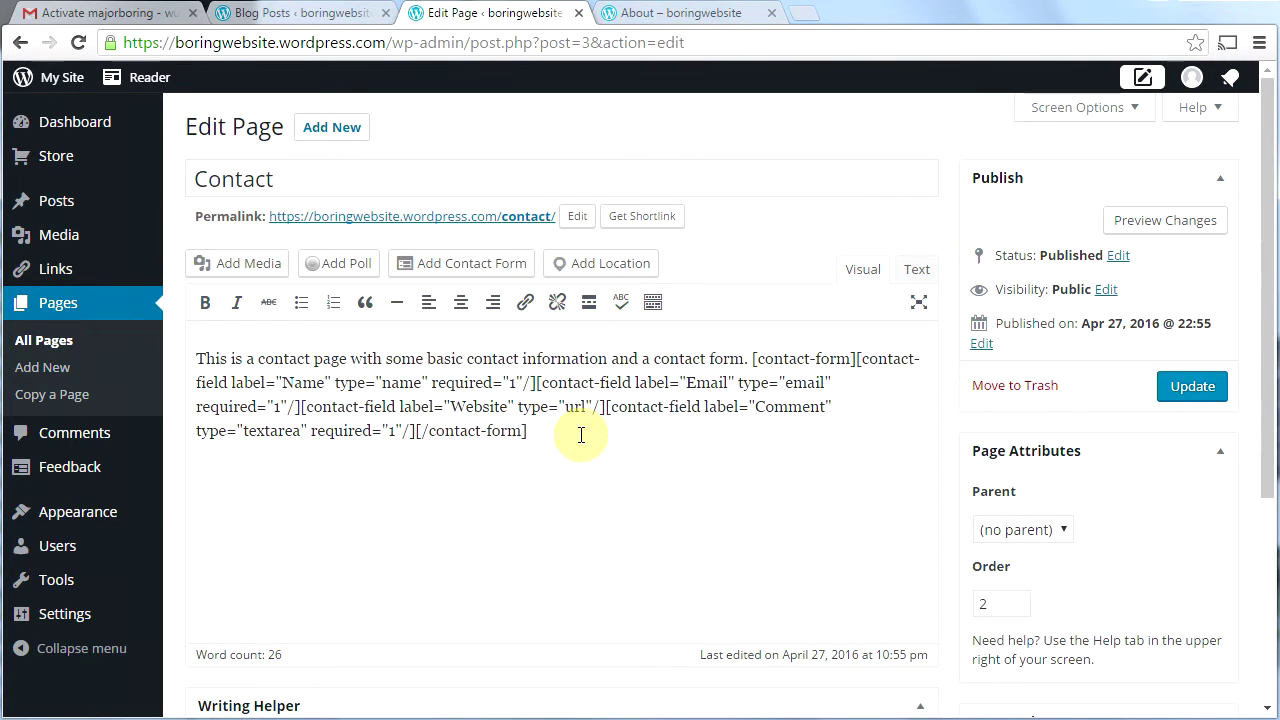
{"action": "left_click_drag", "start_coordinate": [546, 430], "coordinate": [207, 362]}
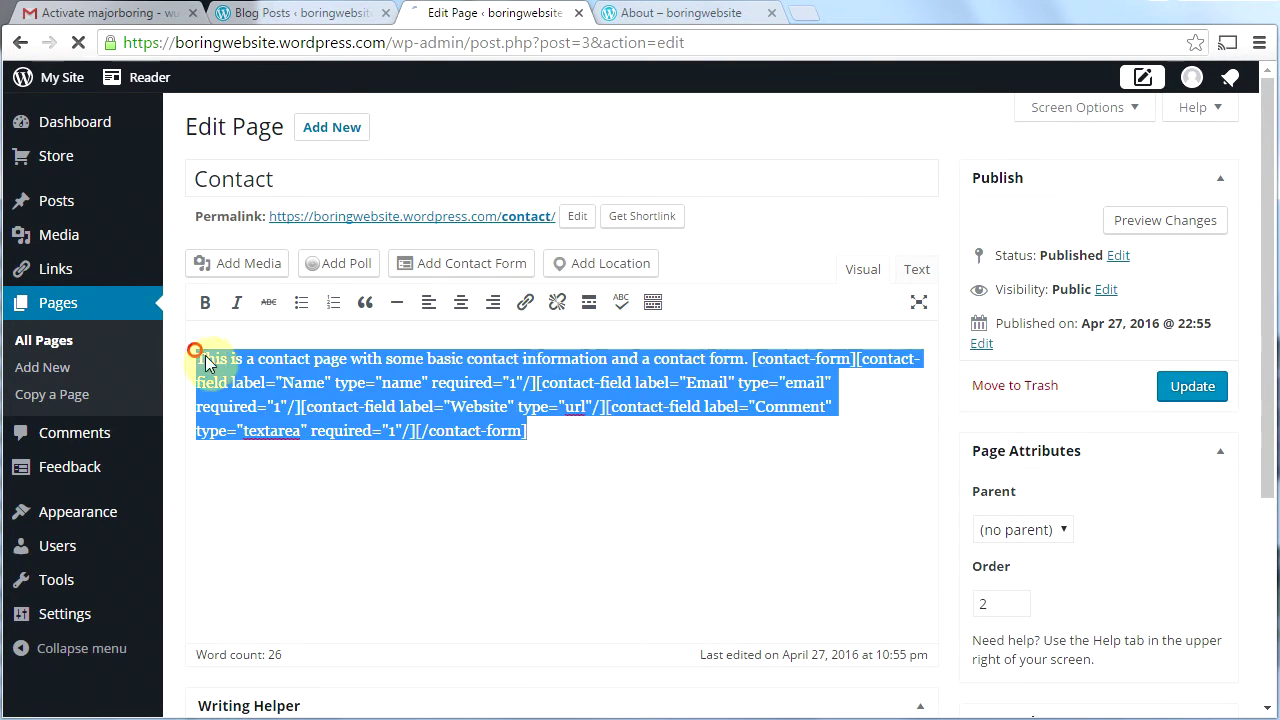
{"action": "left_click", "coordinate": [590, 422]}
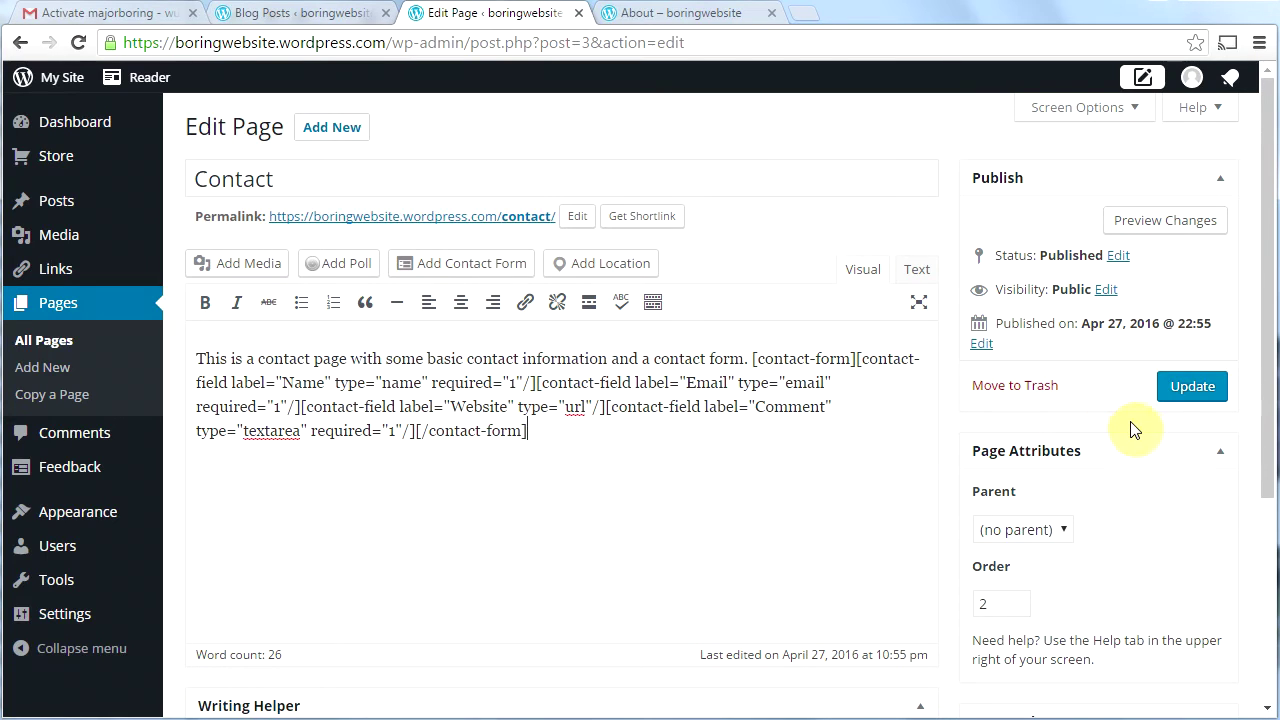
{"action": "left_click_drag", "start_coordinate": [600, 440], "coordinate": [195, 337]}
{"action": "key", "text": "BackSpace"}
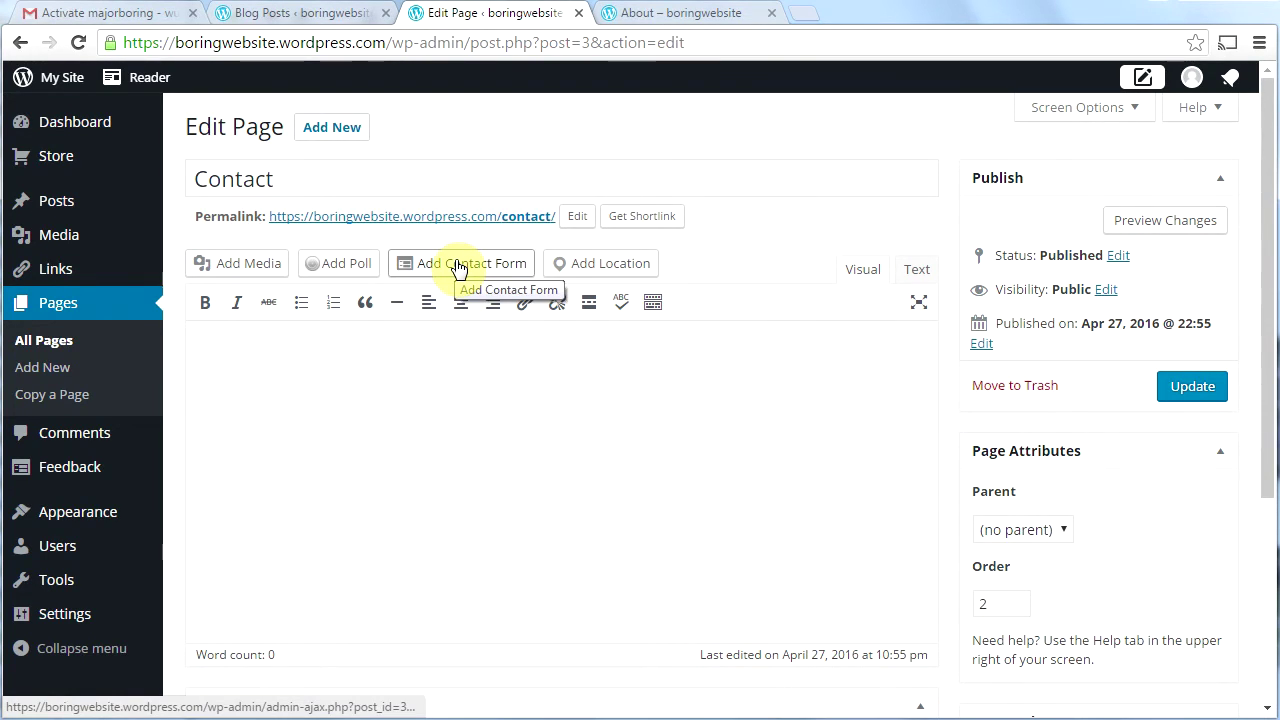
Insert a contact form with the default Name, Email, Website and Comment fields into the Contact page and update it
{"action": "left_click", "coordinate": [455, 267]}
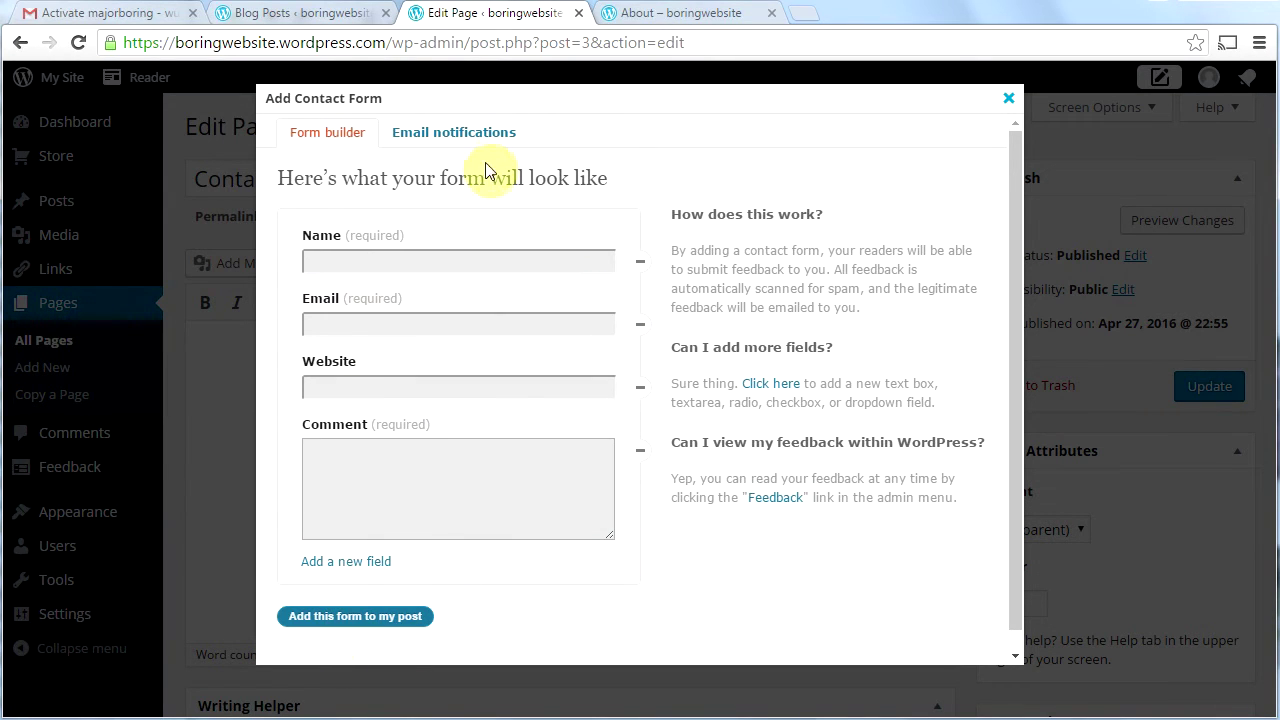
{"action": "left_click", "coordinate": [450, 134]}
{"action": "left_click", "coordinate": [320, 255]}
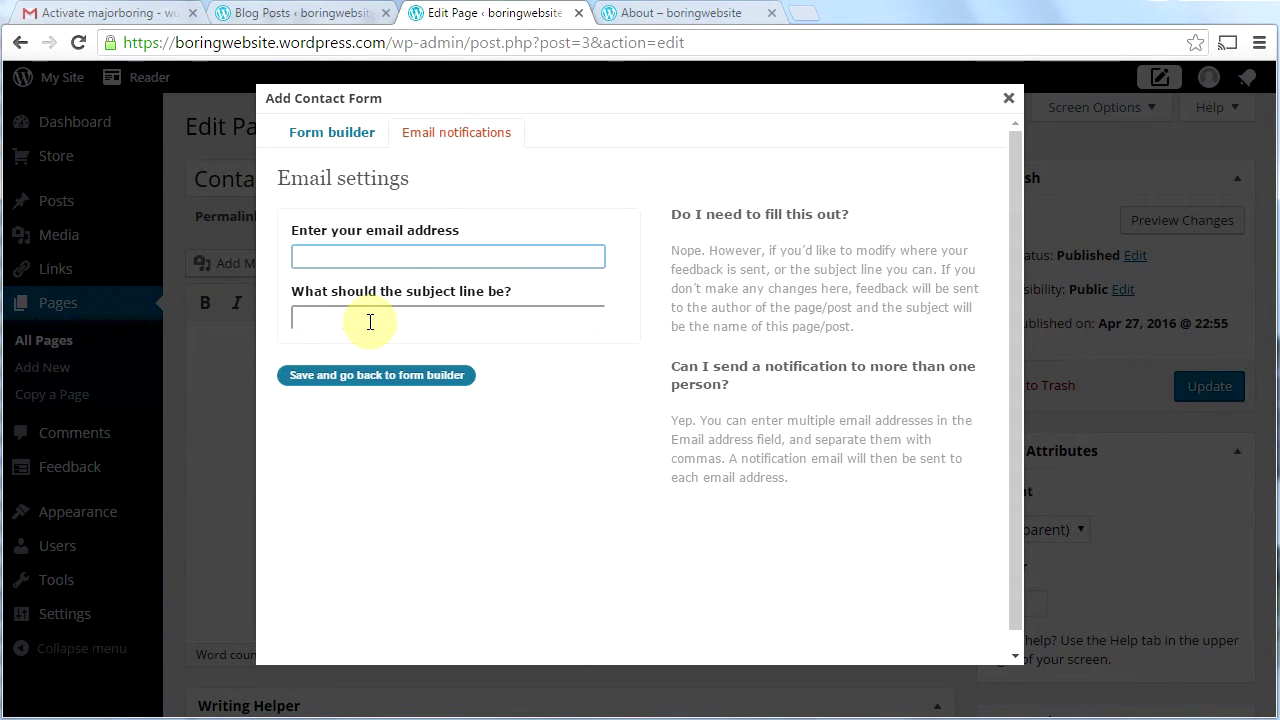
{"action": "left_click", "coordinate": [331, 133]}
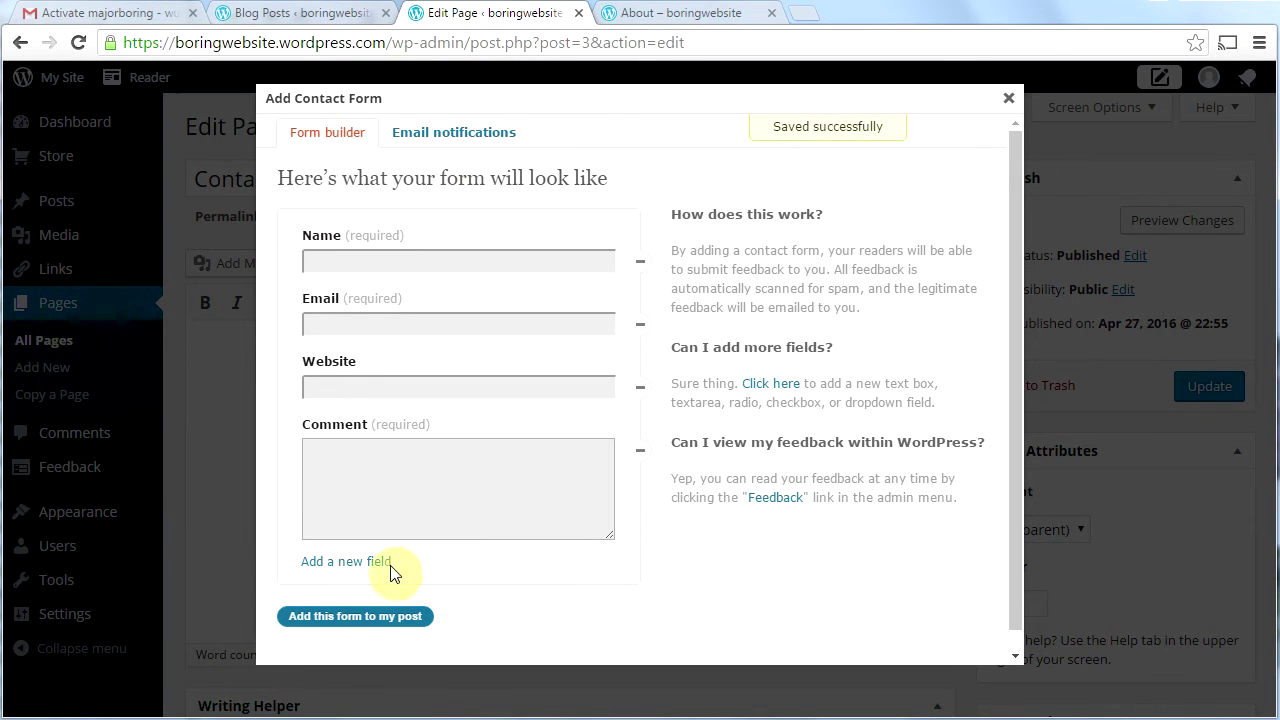
{"action": "left_click", "coordinate": [372, 616]}
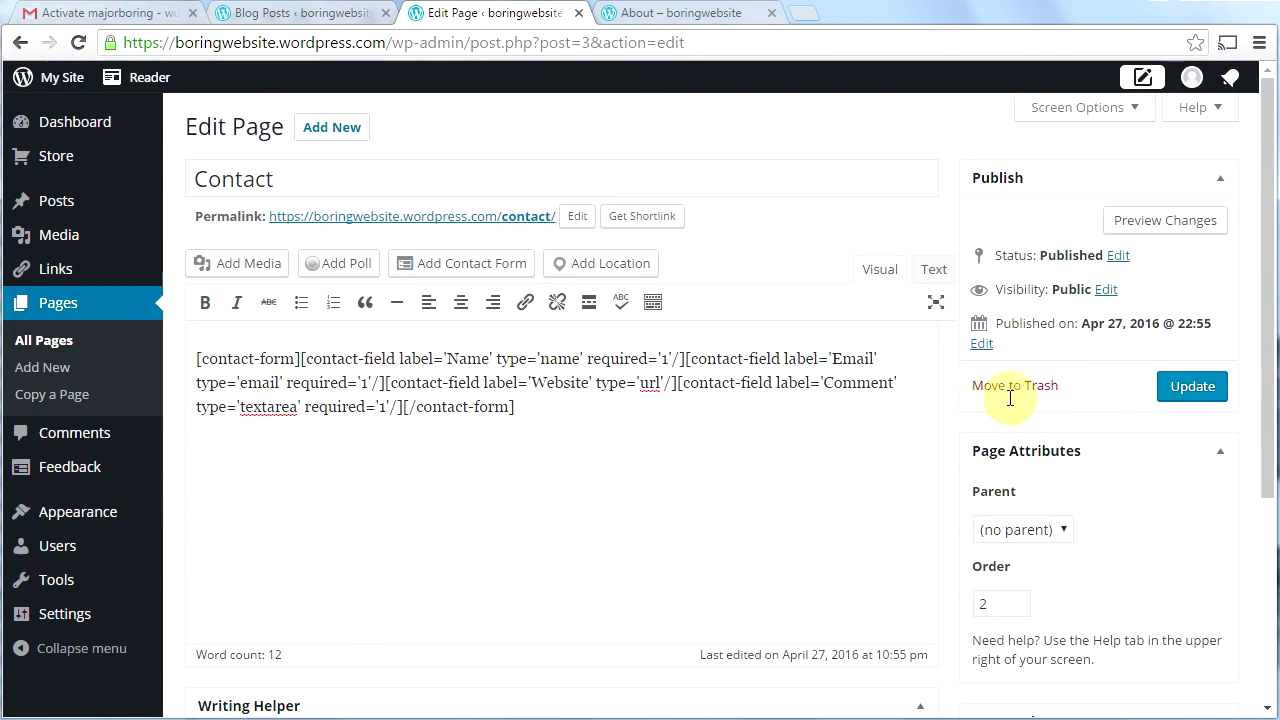
{"action": "left_click", "coordinate": [1198, 396]}
{"action": "left_click", "coordinate": [1195, 388]}
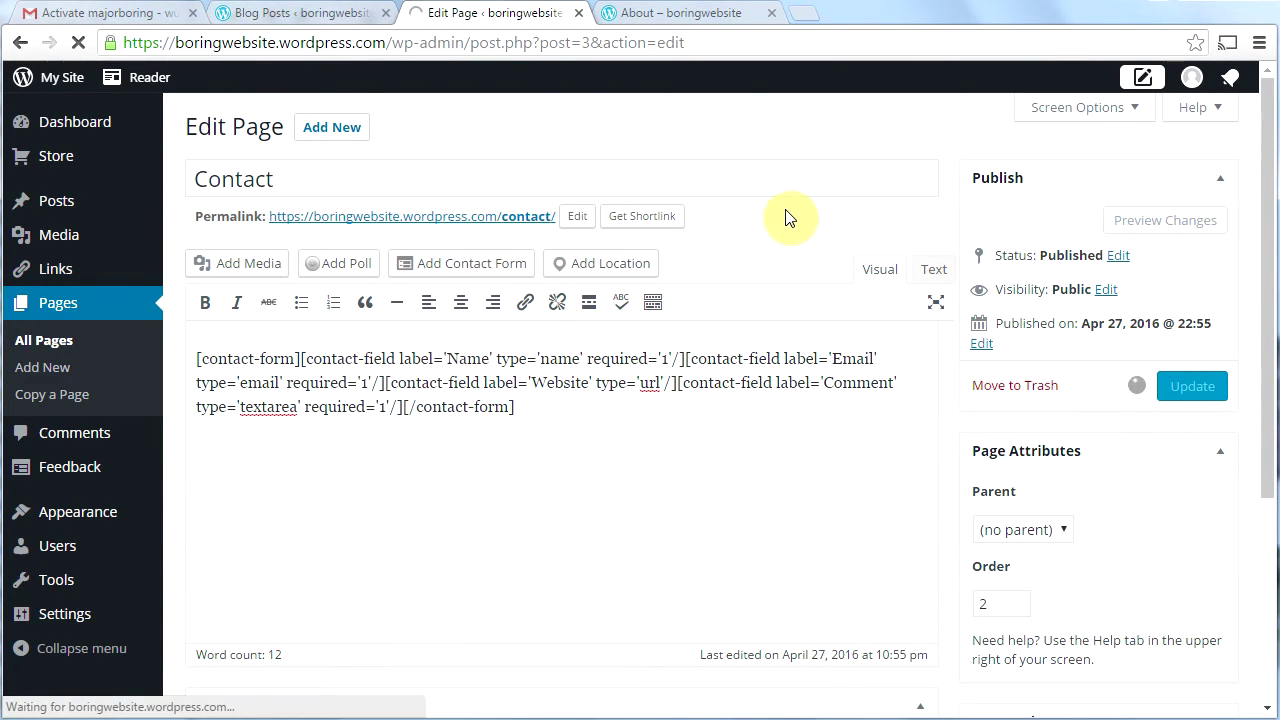
View the published About and Contact pages through the live site's menu to check the new text and contact form
{"action": "left_click", "coordinate": [692, 14]}
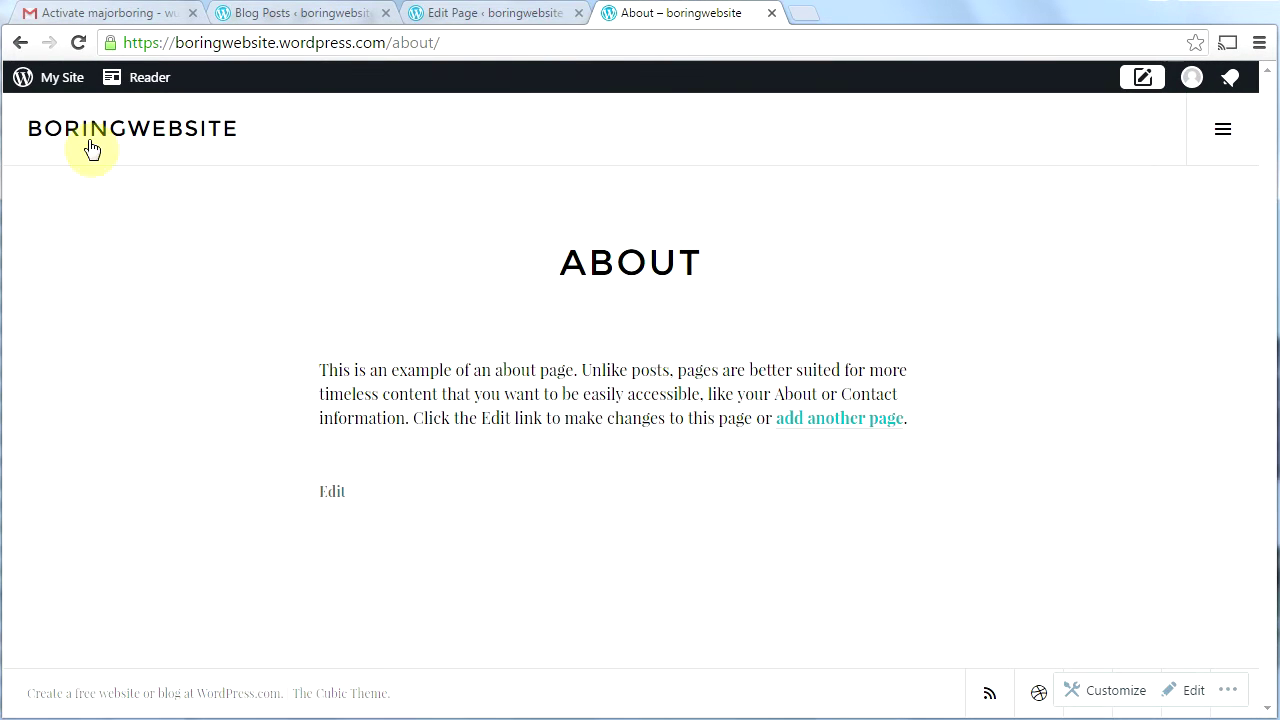
{"action": "left_click", "coordinate": [142, 128]}
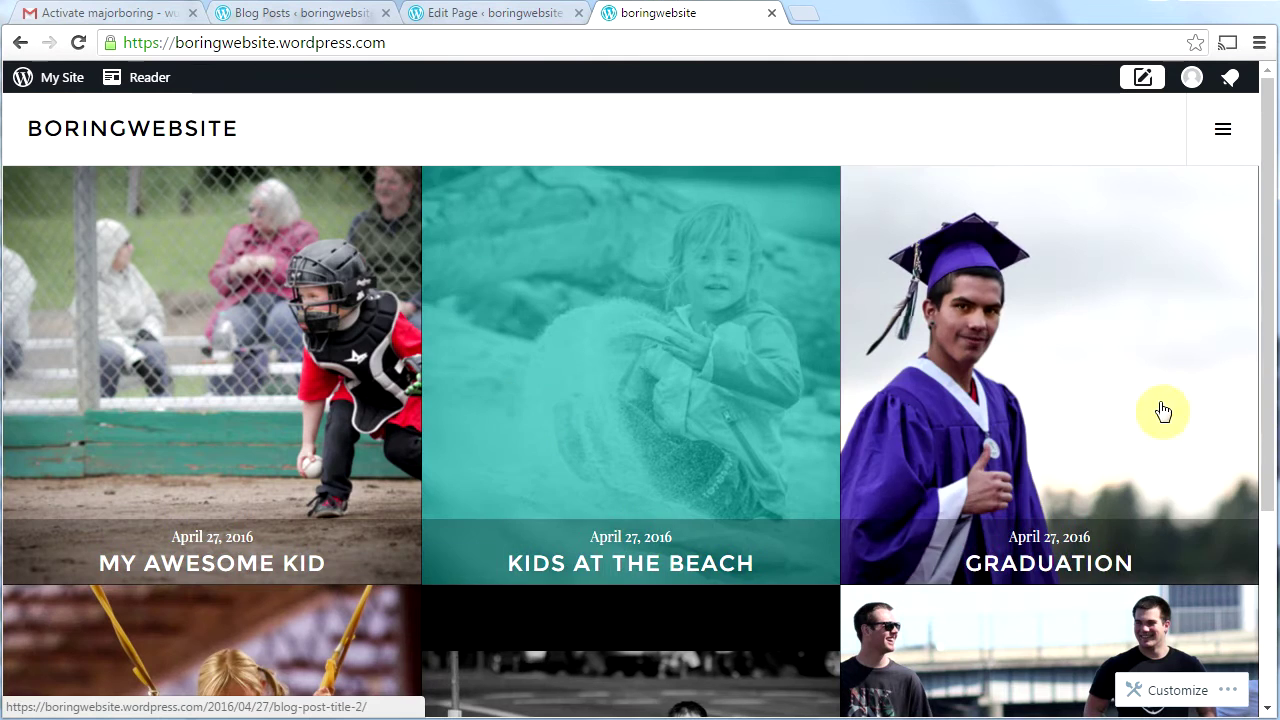
{"action": "left_click_drag", "start_coordinate": [1266, 271], "coordinate": [1269, 243]}
{"action": "left_click", "coordinate": [1221, 131]}
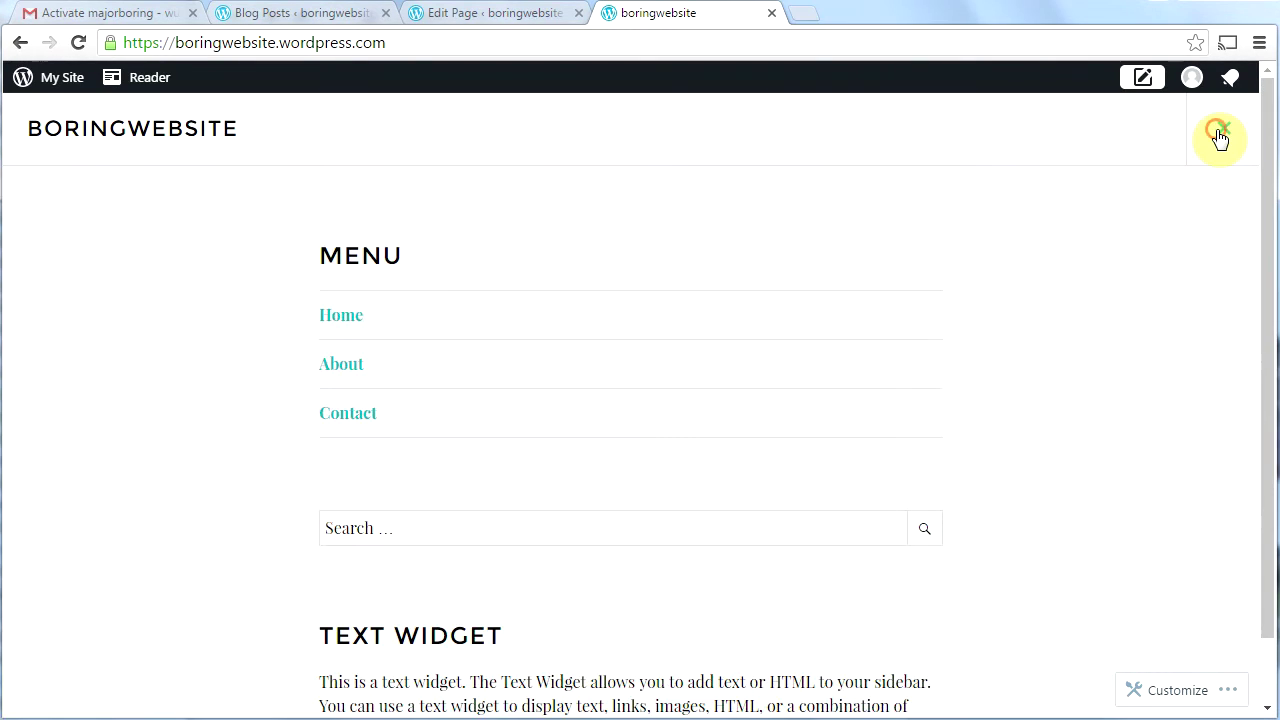
{"action": "left_click", "coordinate": [363, 368]}
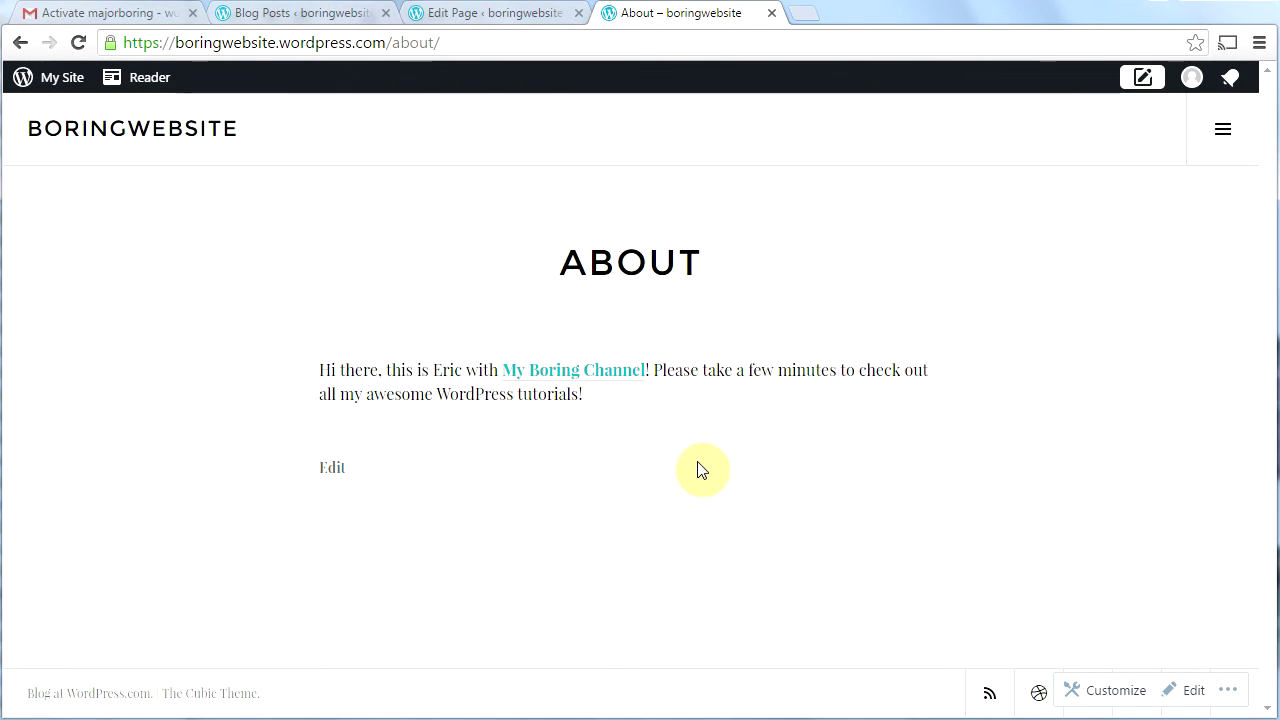
{"action": "left_click", "coordinate": [1222, 130]}
{"action": "left_click", "coordinate": [366, 416]}
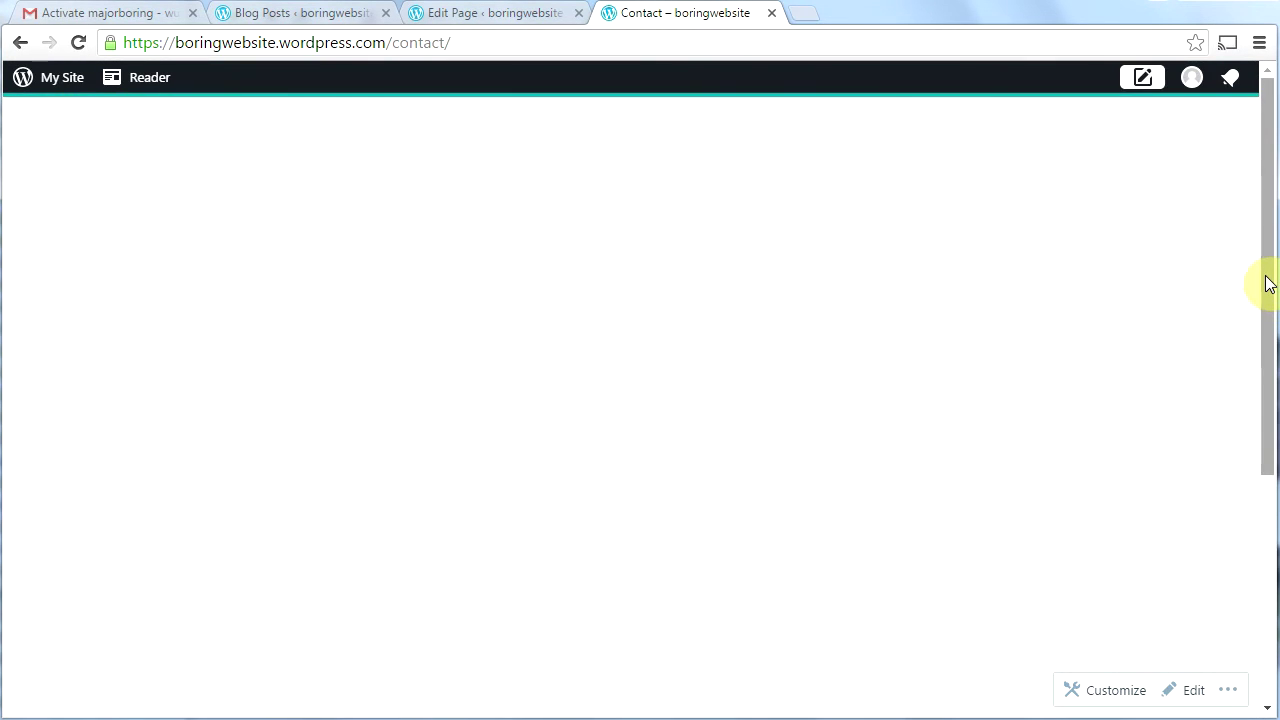
{"action": "mouse_move", "coordinate": [1266, 277]}
{"action": "left_mouse_down"}
{"action": "mouse_move", "coordinate": [1272, 485]}
{"action": "mouse_move", "coordinate": [1272, 268]}
{"action": "left_mouse_up"}
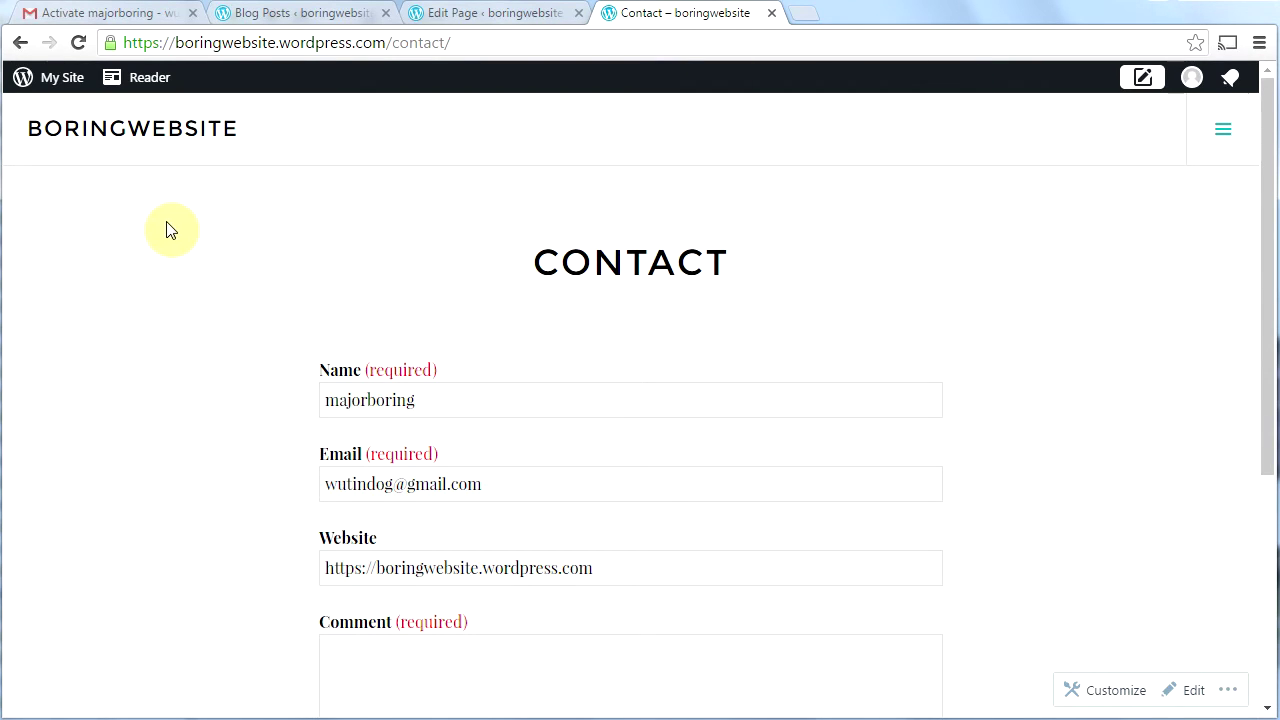
Open the theme customizer from the site options and switch its preview to the homepage
{"action": "left_click", "coordinate": [55, 90]}
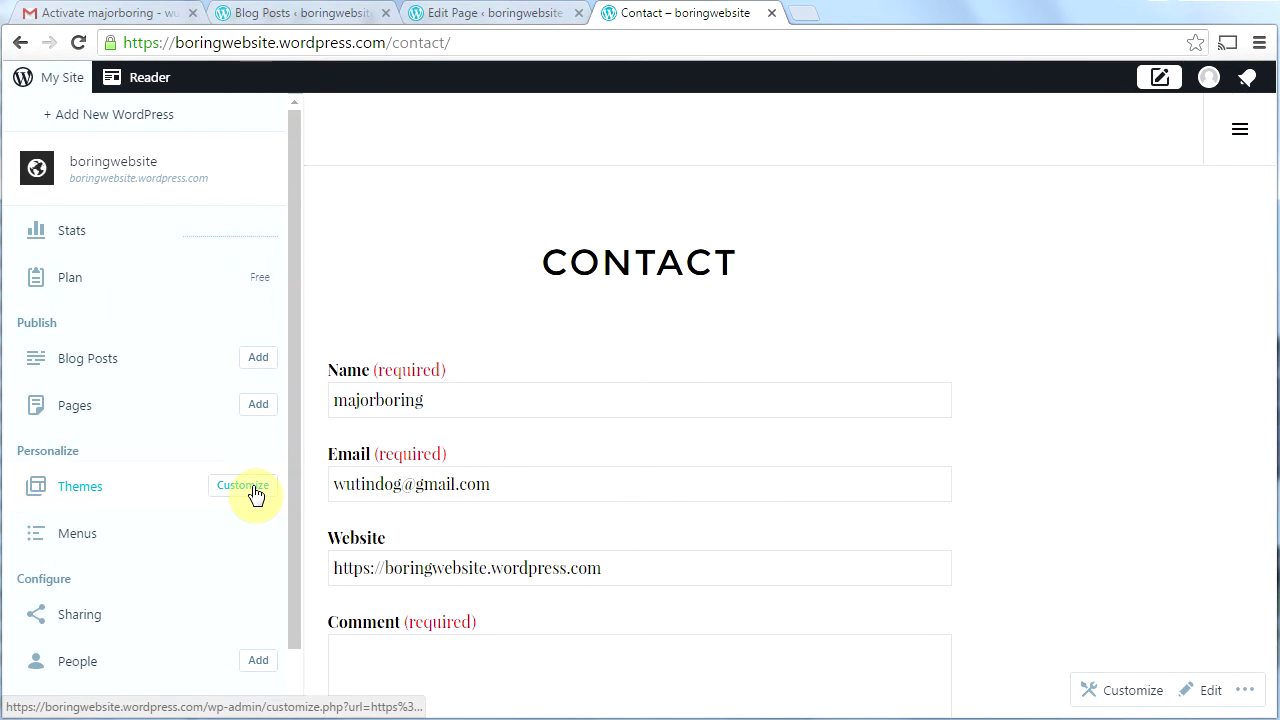
{"action": "left_click", "coordinate": [247, 487]}
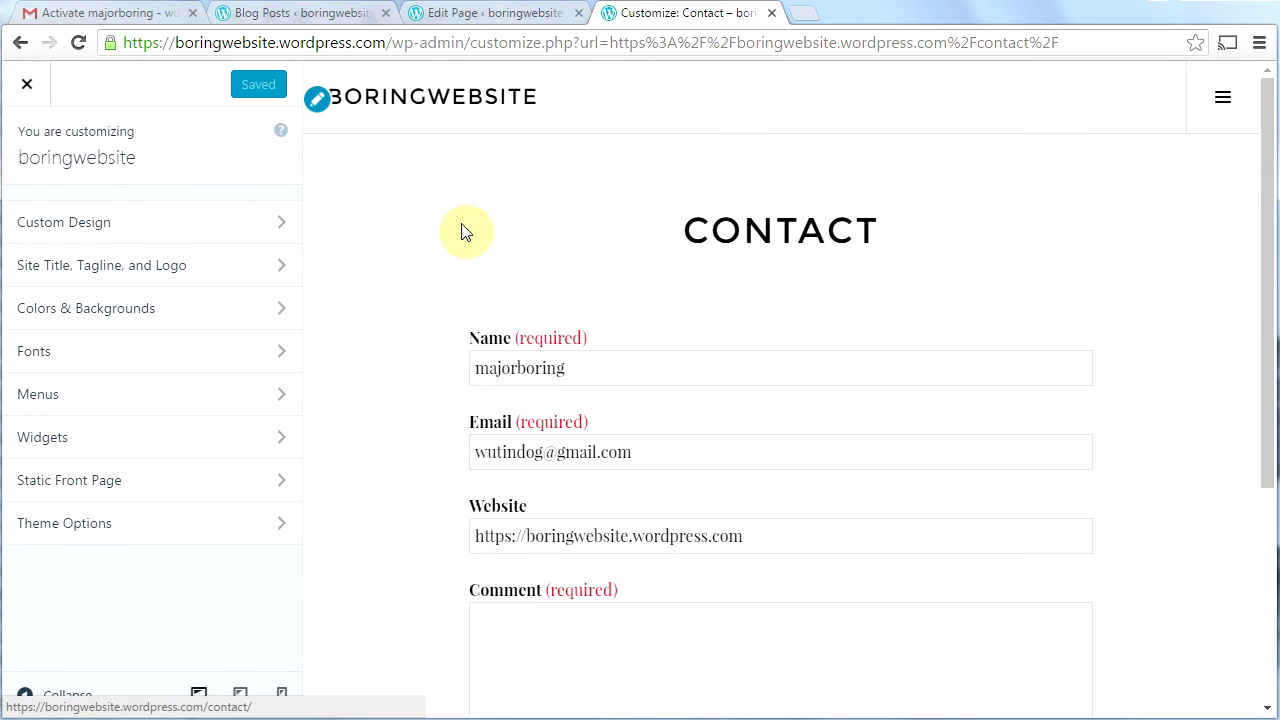
{"action": "left_click", "coordinate": [423, 108]}
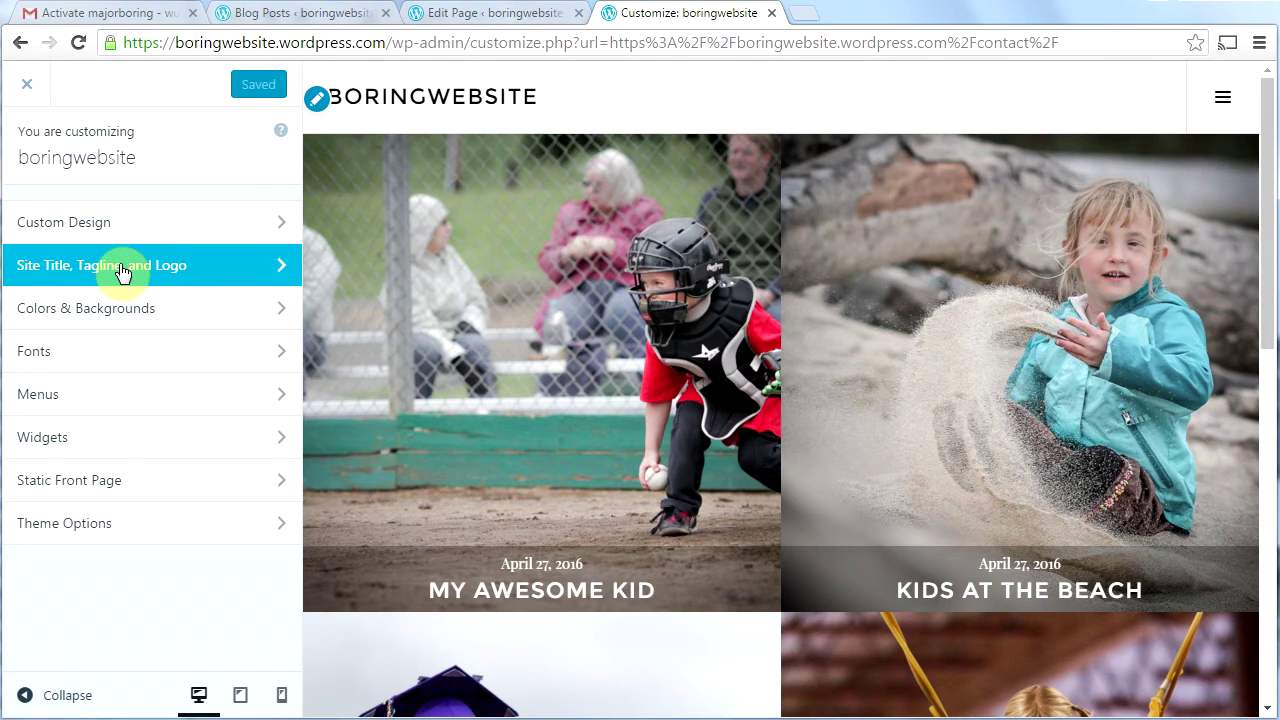
Set the site title to "My Boring Photos" and the tagline to "Photos with my 70D"
{"action": "left_click", "coordinate": [120, 270]}
{"action": "left_click", "coordinate": [141, 243]}
{"action": "double_click", "coordinate": [100, 245]}
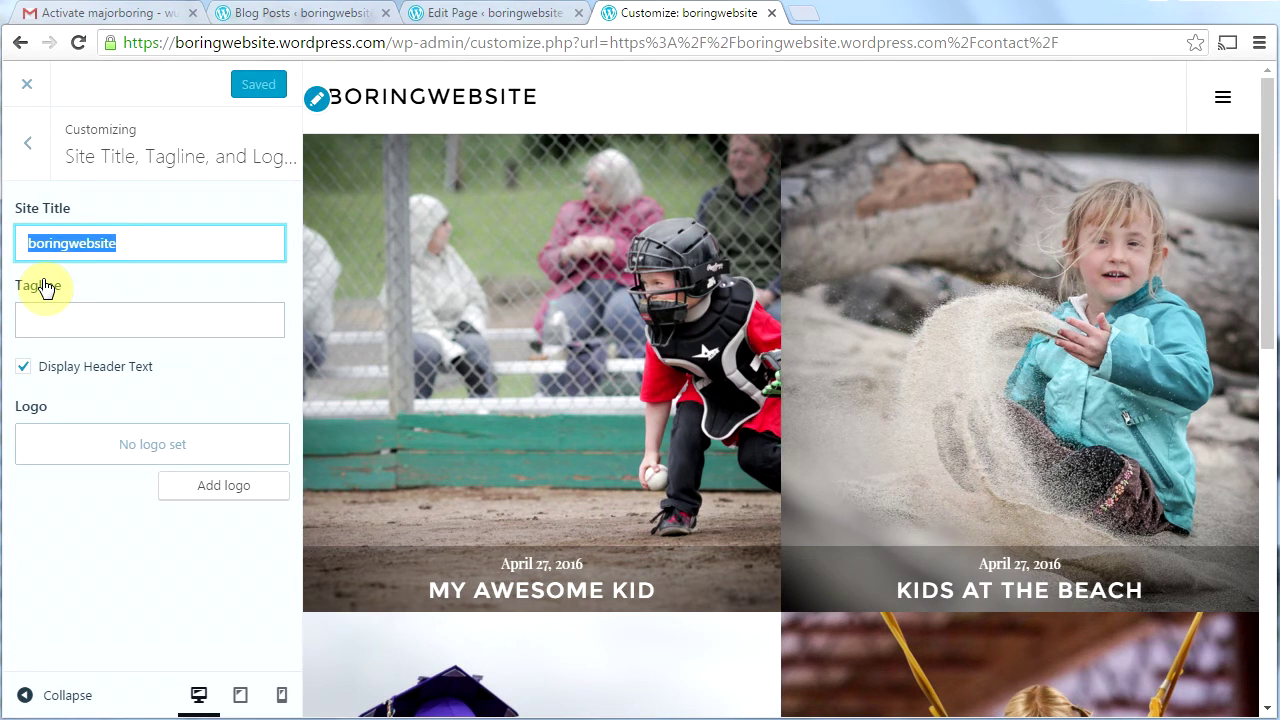
{"action": "type", "text": "My Boring Photos"}
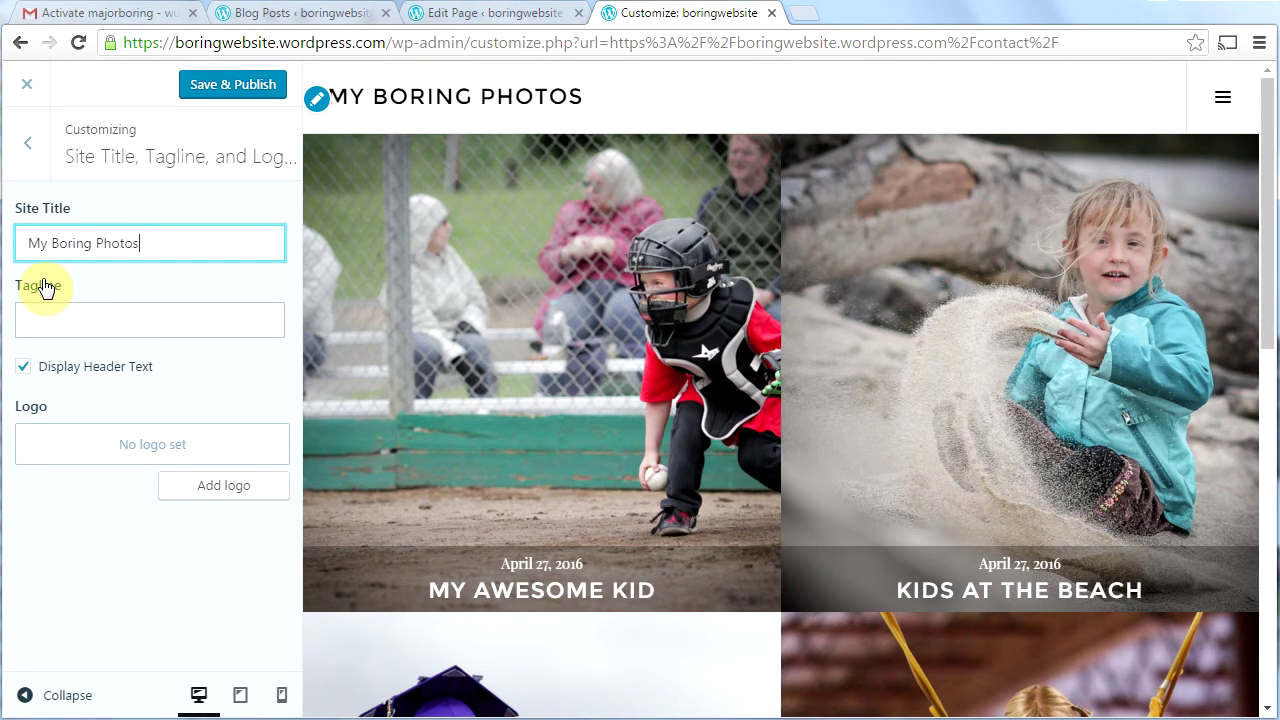
{"action": "left_click", "coordinate": [44, 288]}
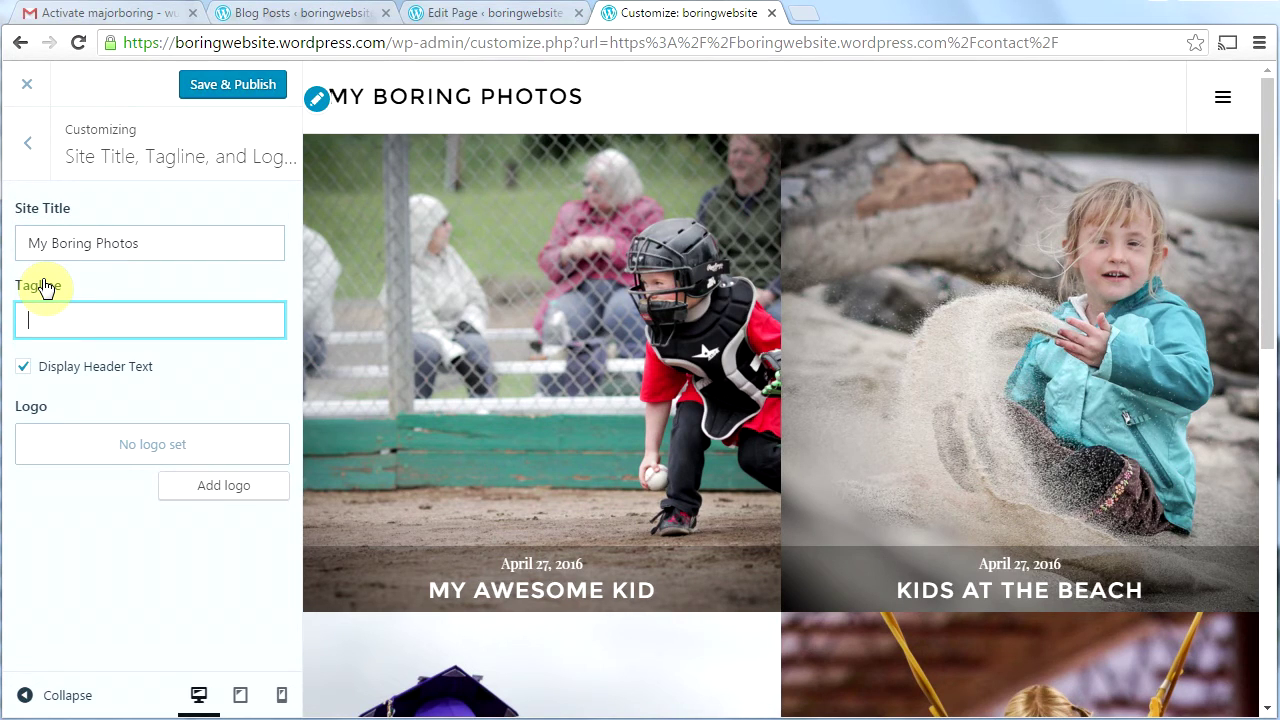
{"action": "type", "text": "Photos with my 70D"}
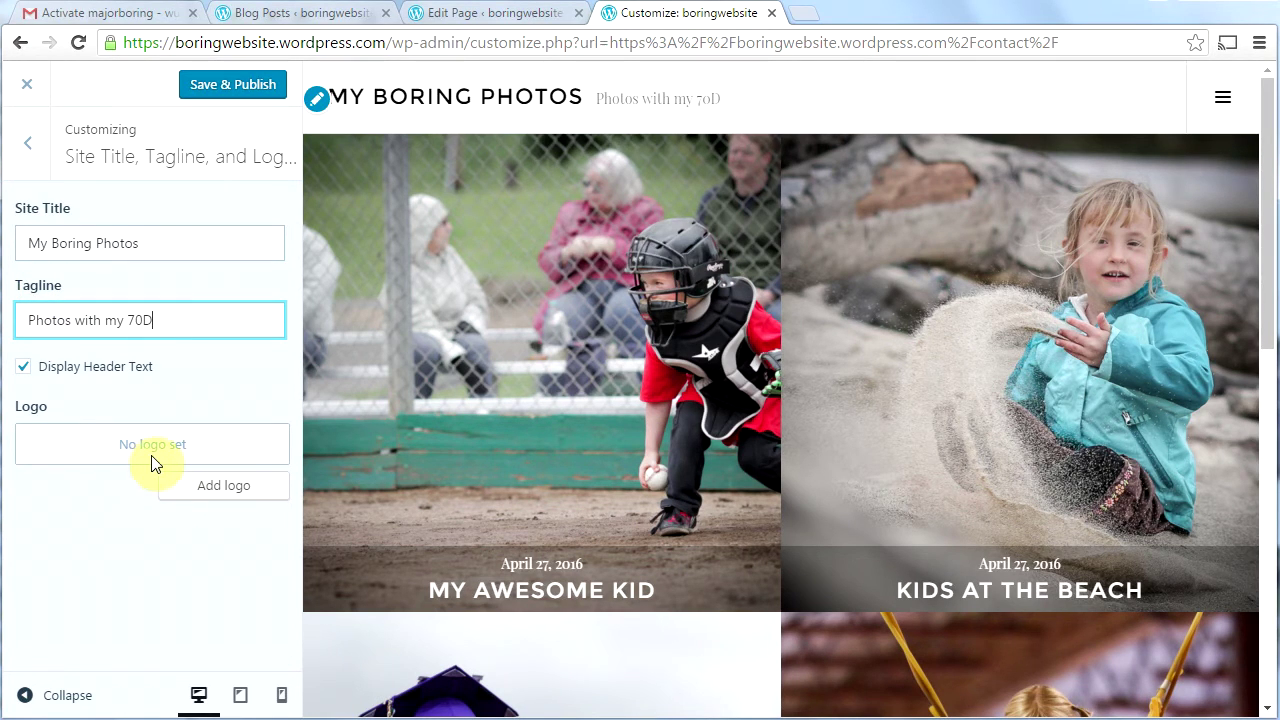
Examine the media library and file upload options for choosing a site logo, and close the chooser without setting one
{"action": "left_click", "coordinate": [212, 490]}
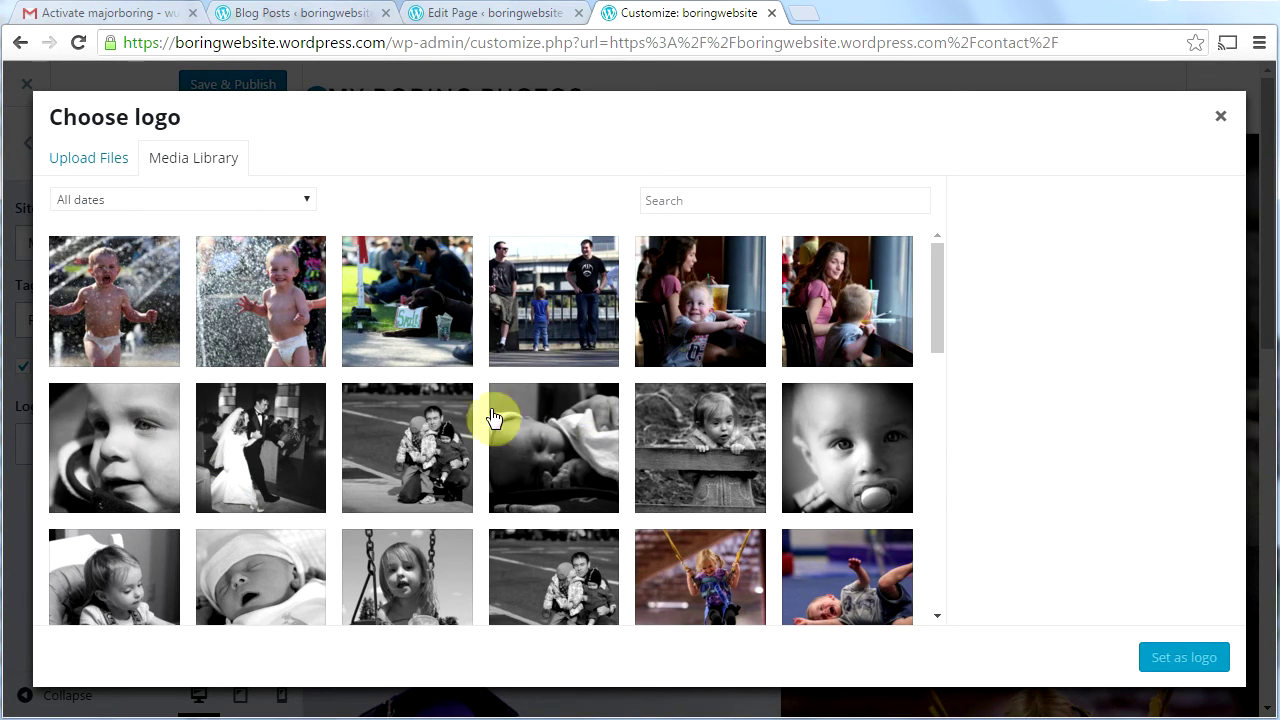
{"action": "left_click", "coordinate": [85, 160]}
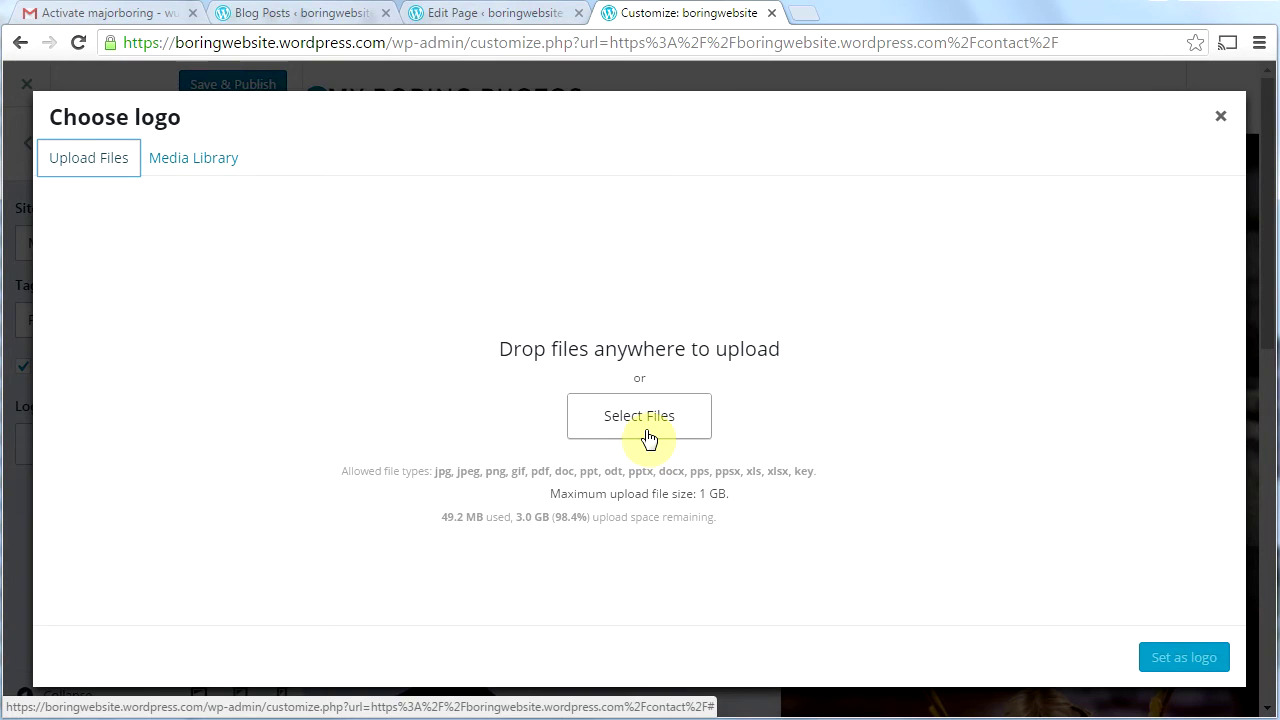
{"action": "left_click", "coordinate": [1221, 126]}
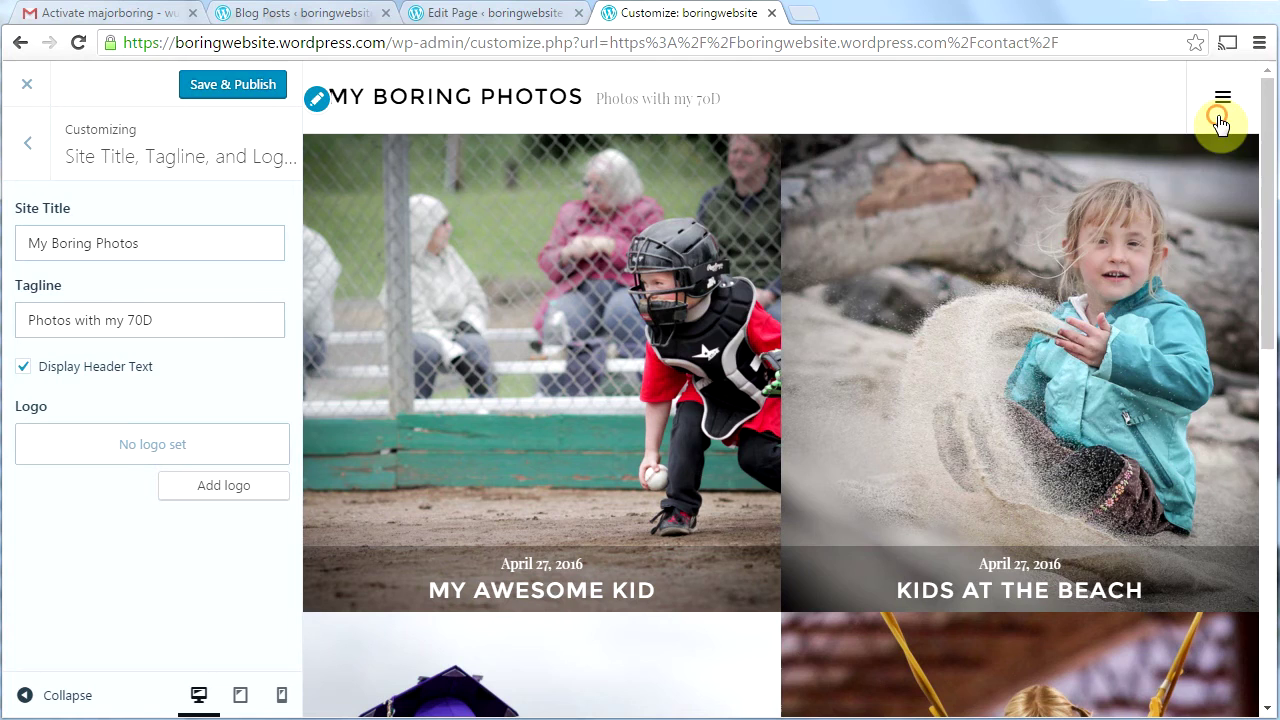
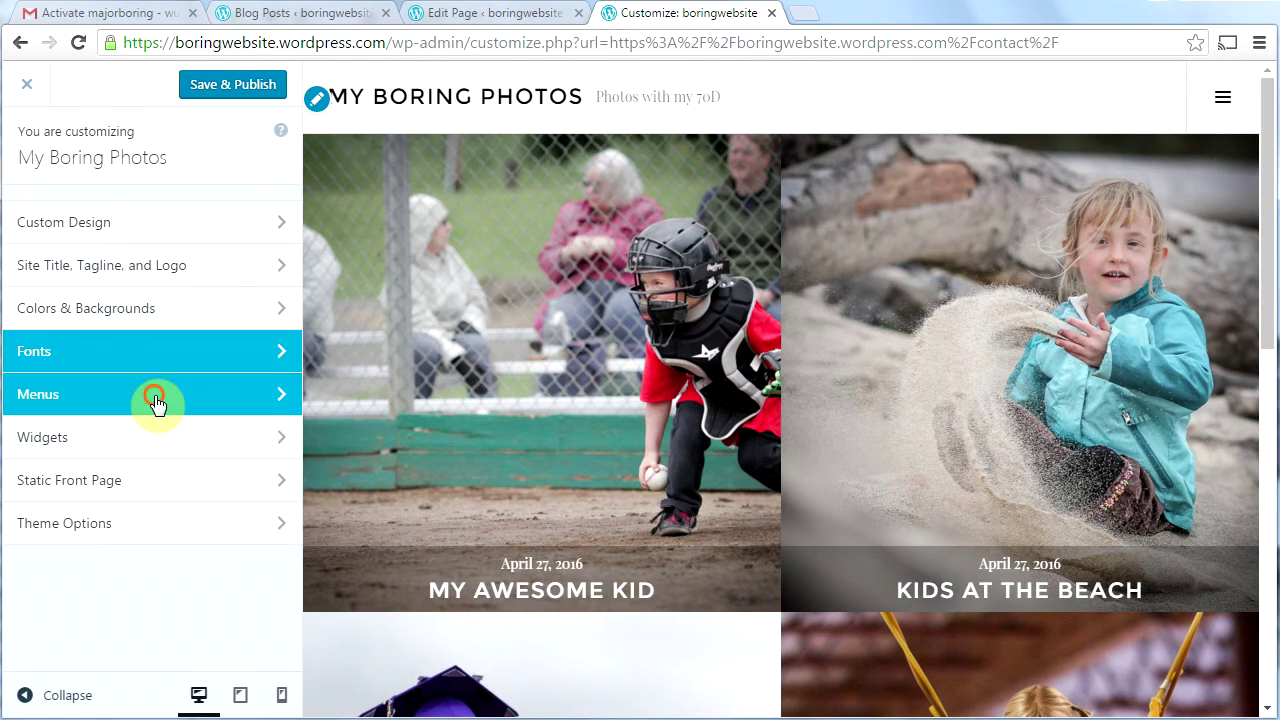
Remove the RSS and Dribbble links from the Social menu in the customizer
{"action": "left_click", "coordinate": [154, 400]}
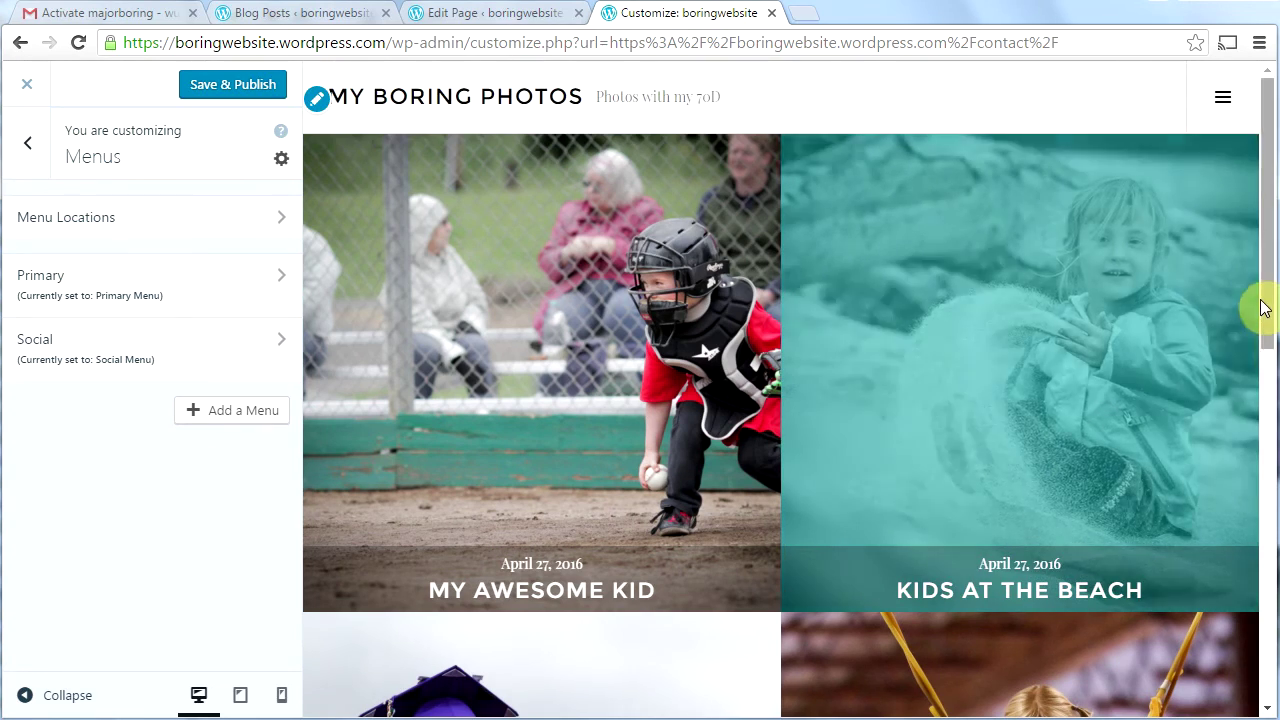
{"action": "left_click_drag", "start_coordinate": [1263, 307], "coordinate": [1268, 677]}
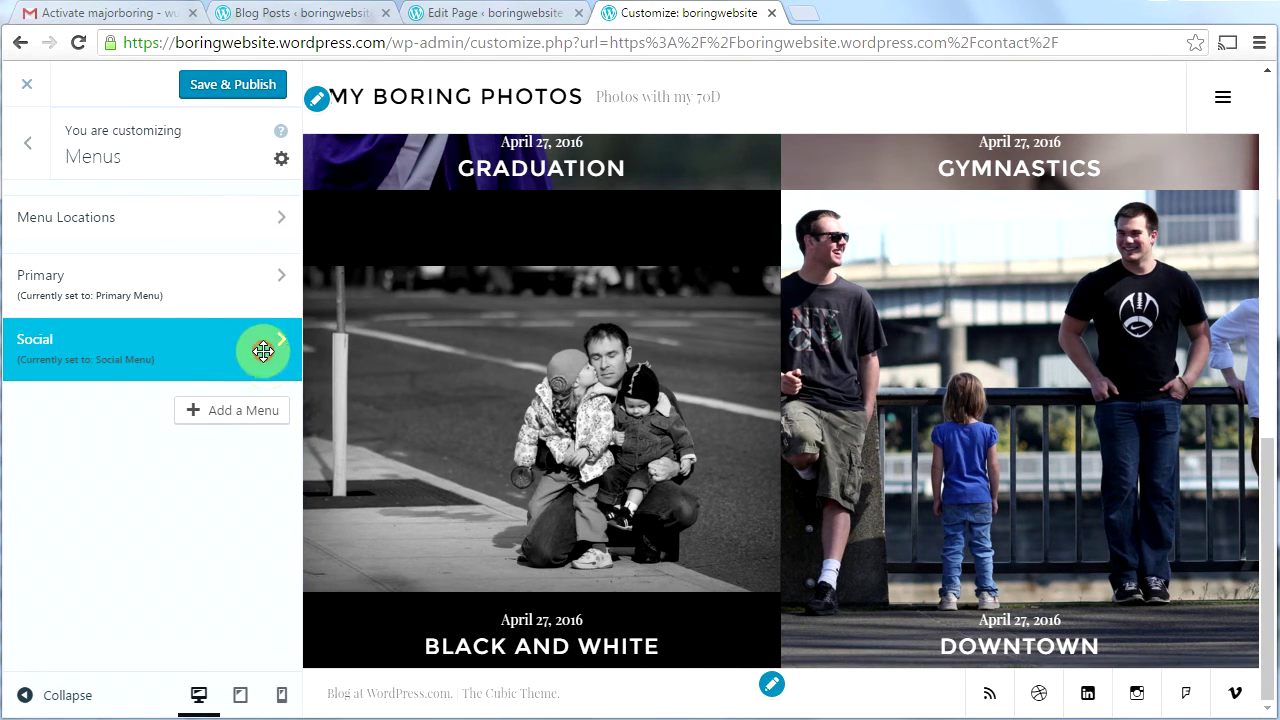
{"action": "left_click", "coordinate": [265, 358]}
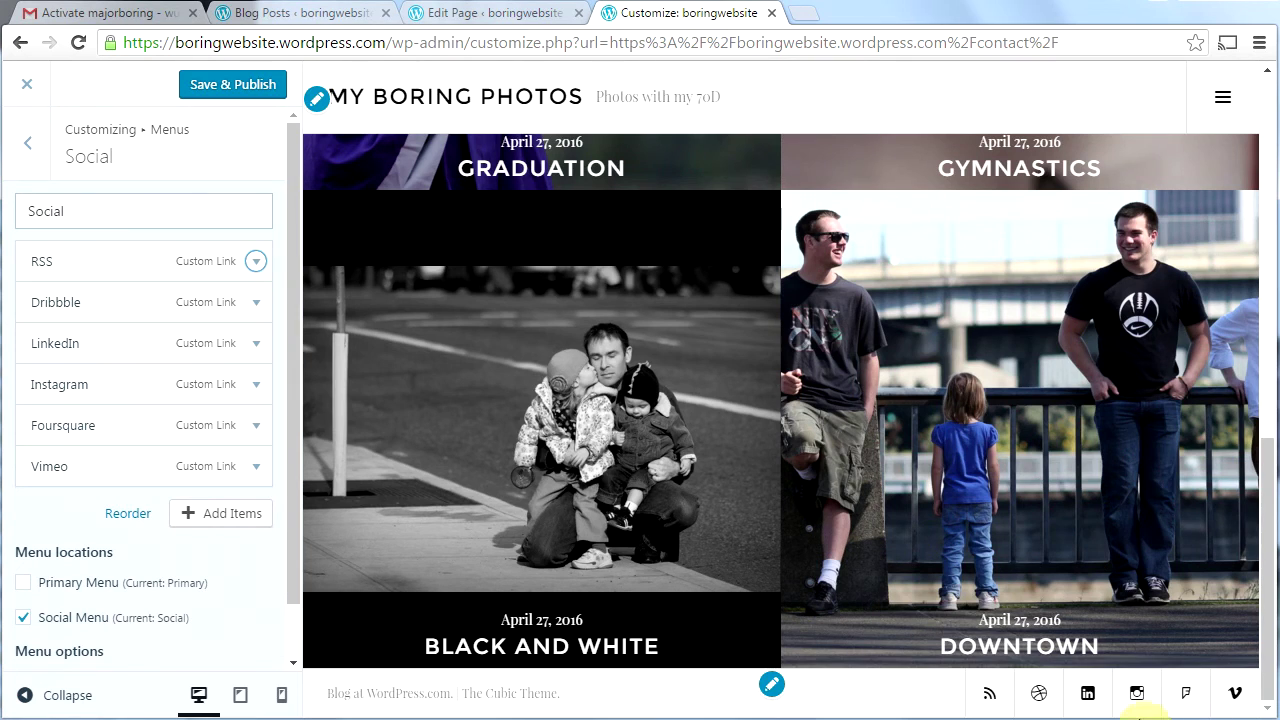
{"action": "left_click", "coordinate": [257, 263]}
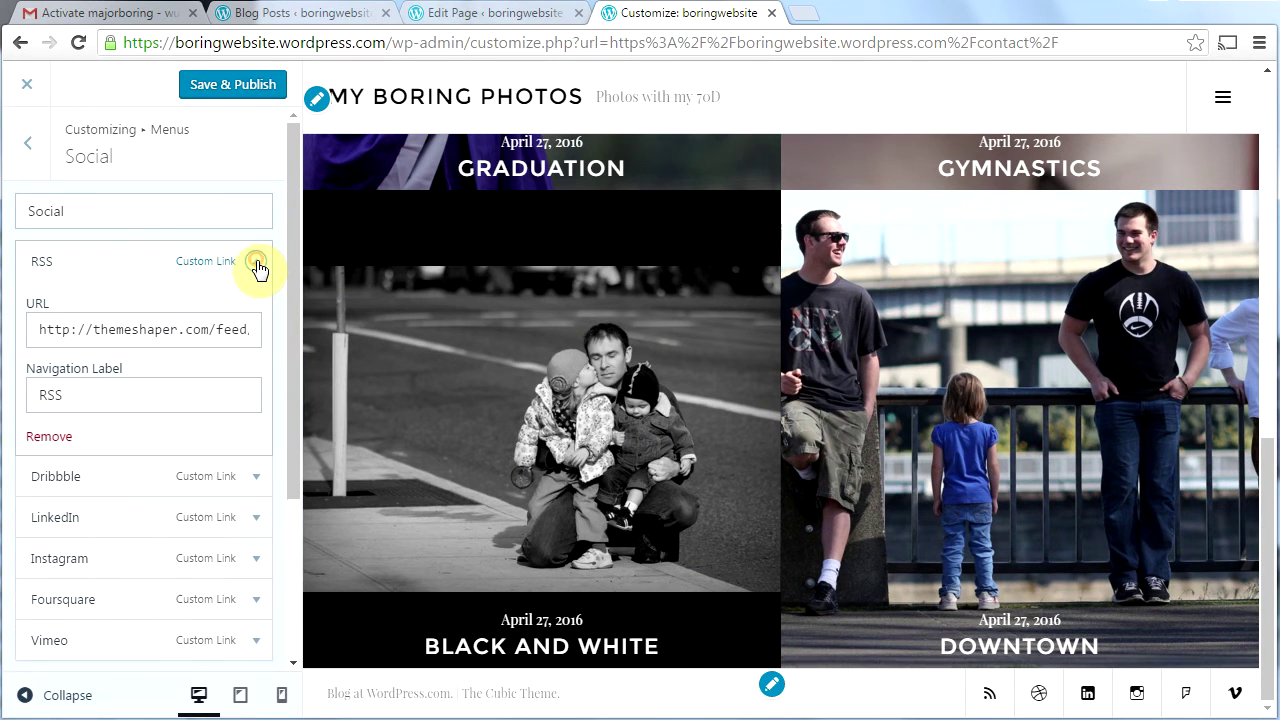
{"action": "left_click", "coordinate": [44, 437]}
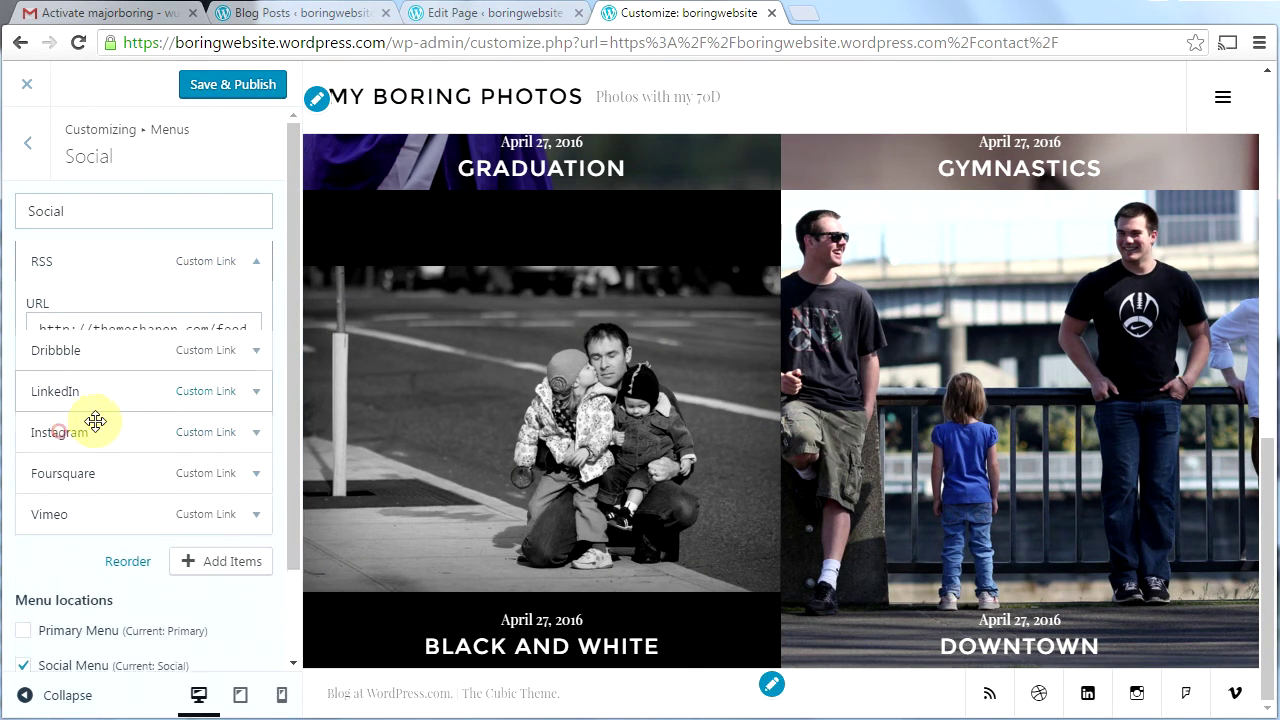
{"action": "left_click", "coordinate": [254, 262]}
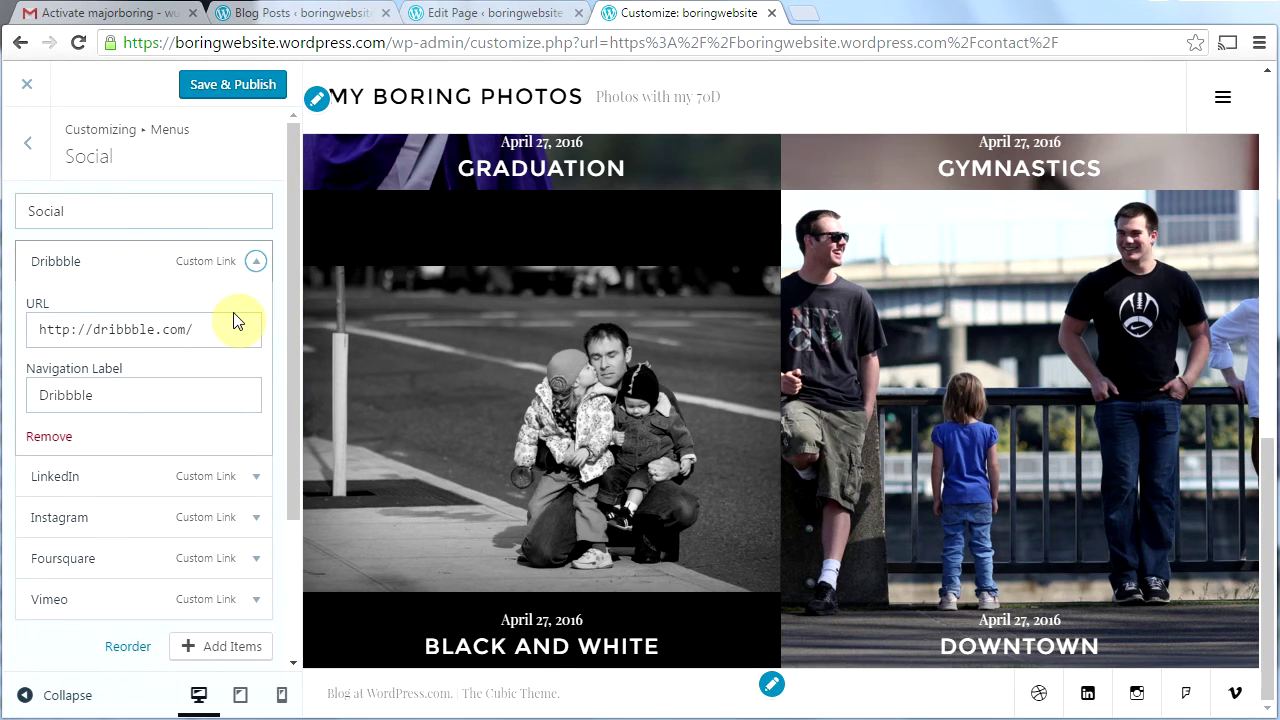
{"action": "left_click", "coordinate": [52, 437]}
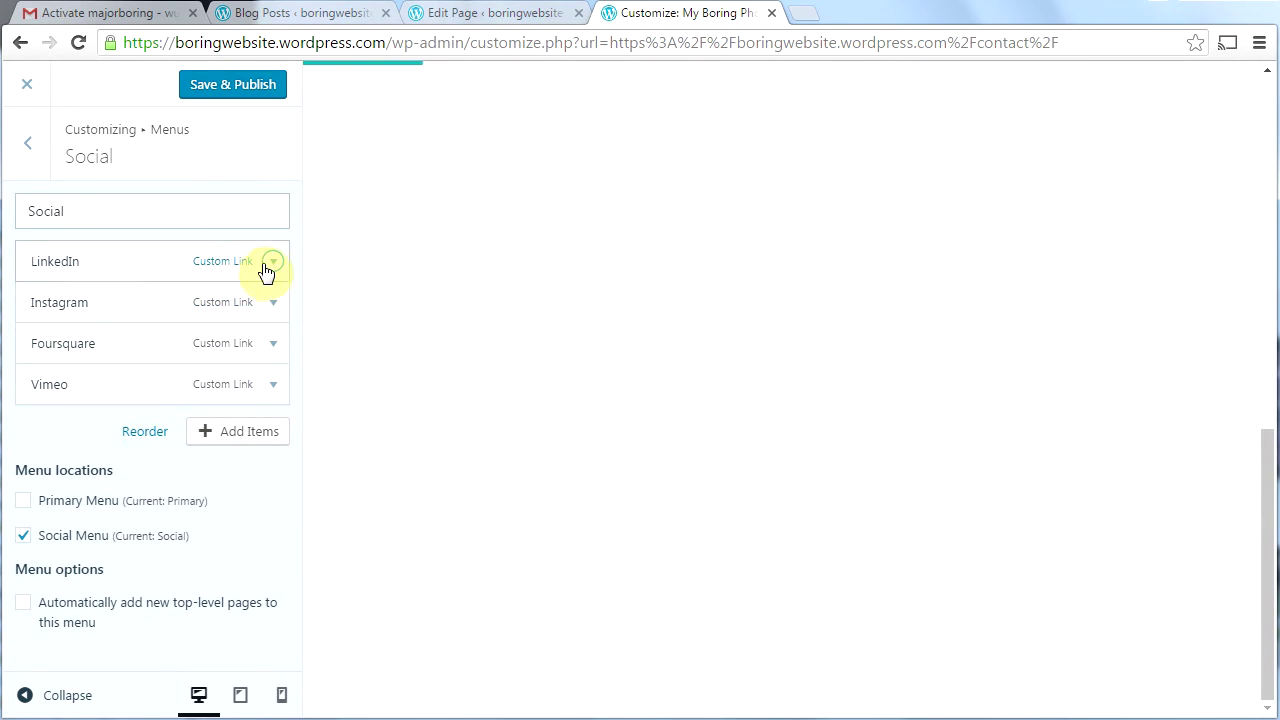
{"action": "left_click", "coordinate": [268, 264]}
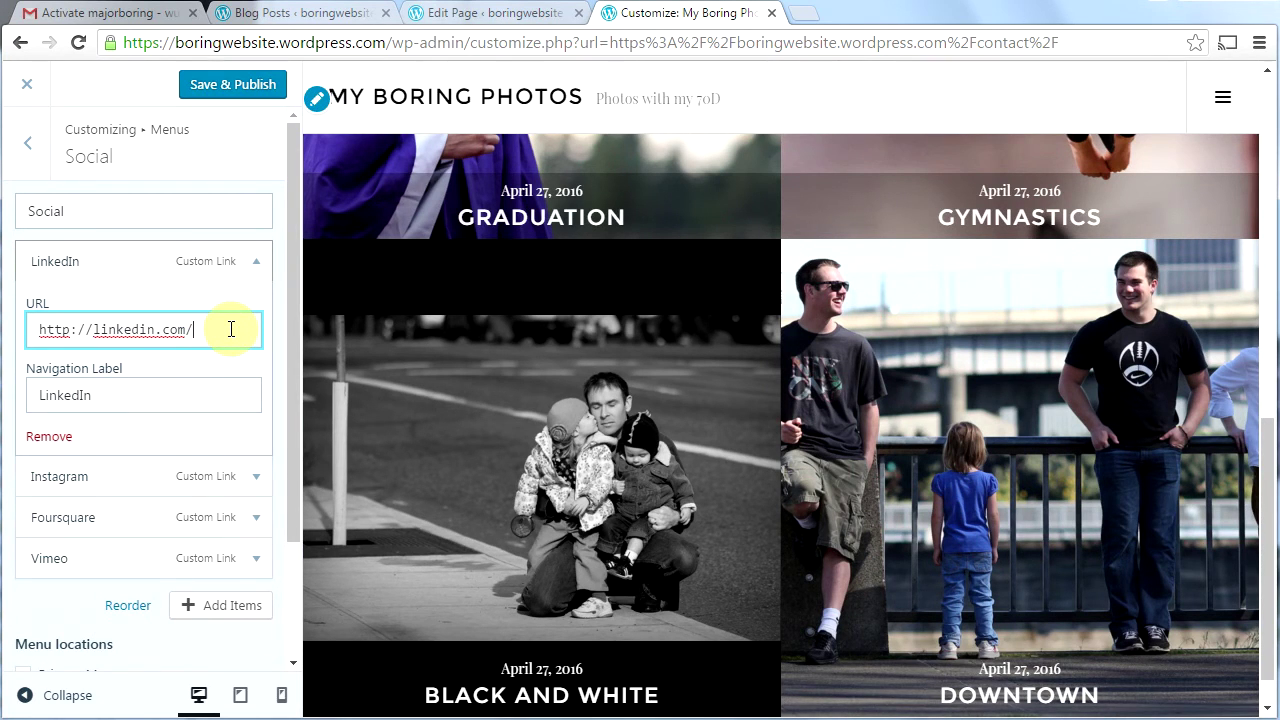
{"action": "type", "text": "myboringchannel"}
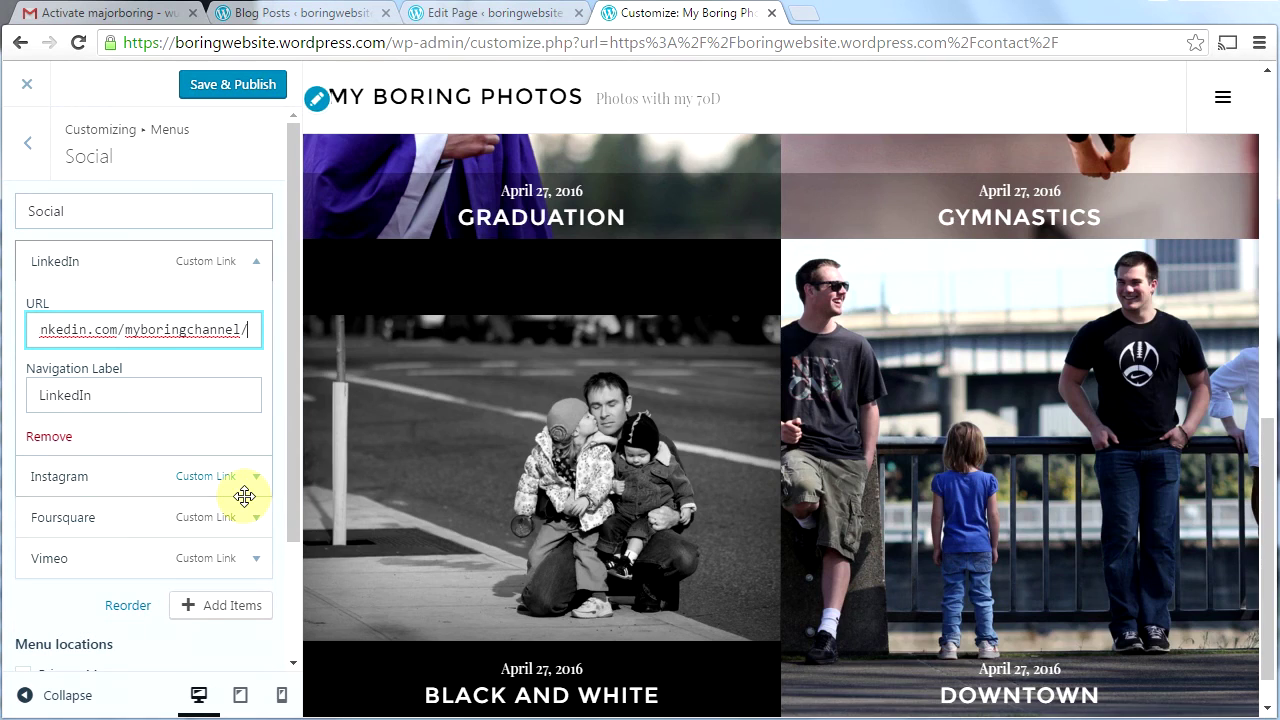
Remove the Instagram, Foursquare and Vimeo links from the Social menu
{"action": "left_click", "coordinate": [260, 478]}
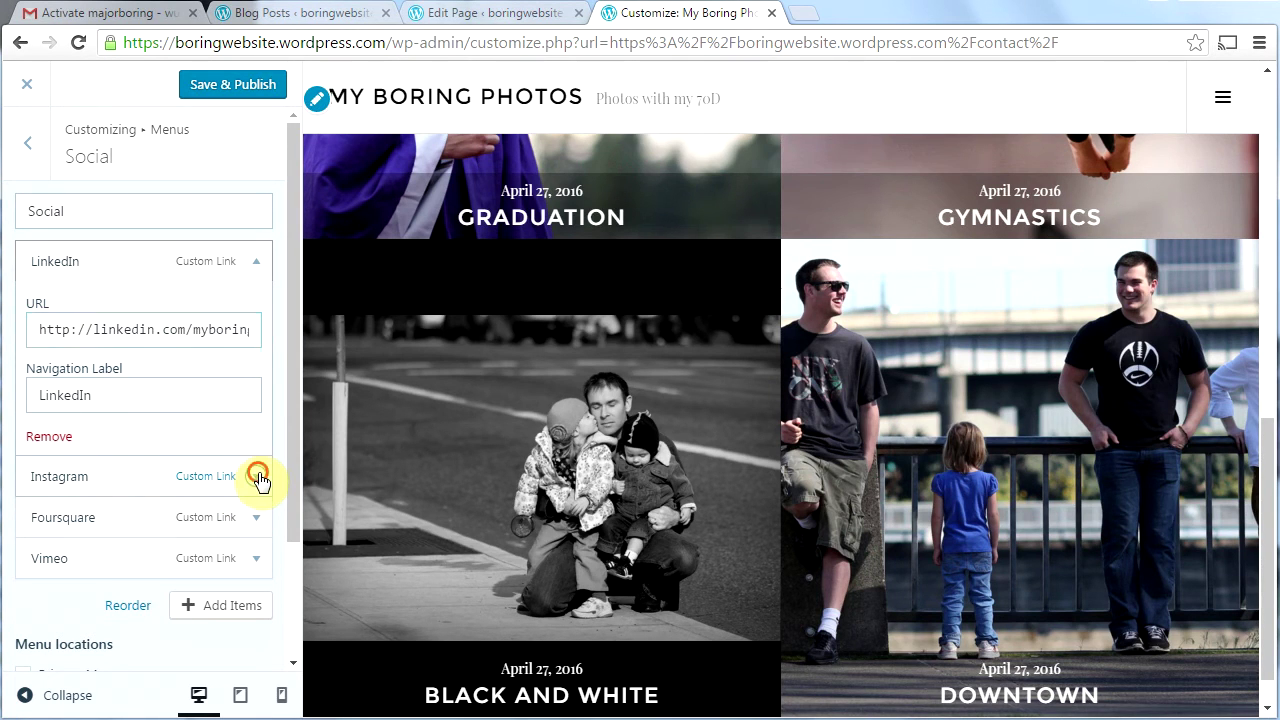
{"action": "left_click", "coordinate": [54, 480]}
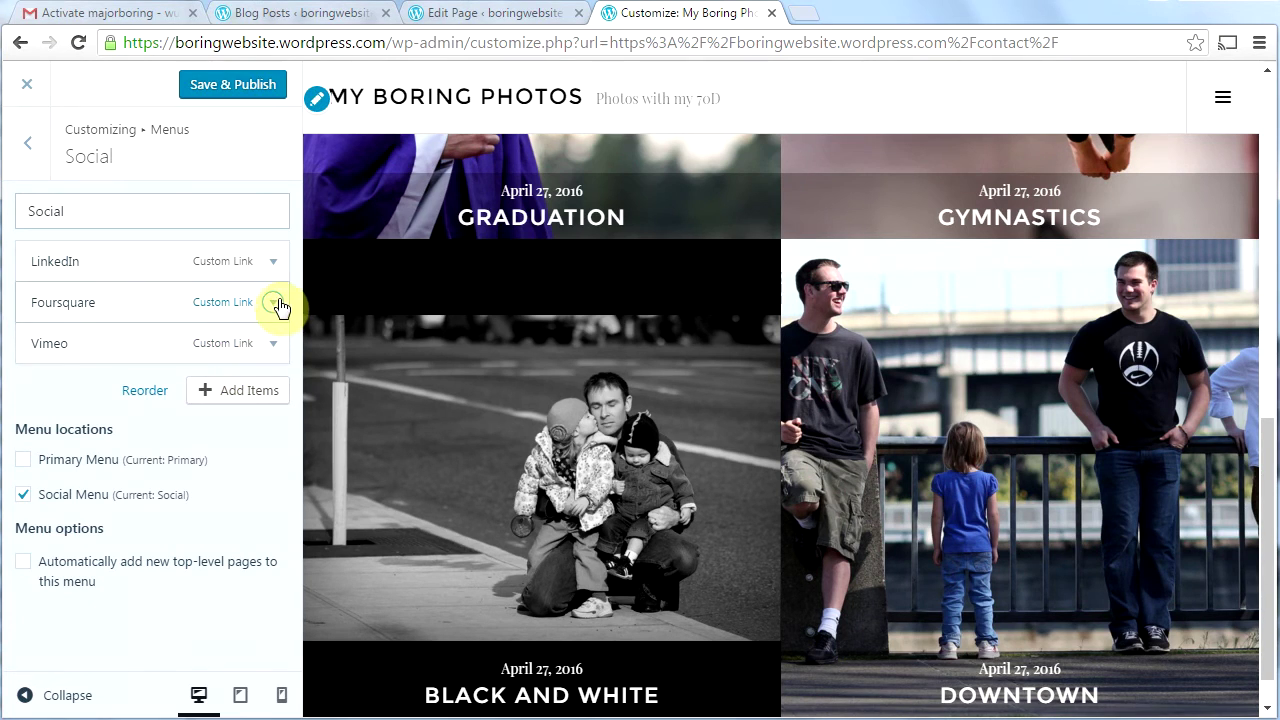
{"action": "left_click", "coordinate": [273, 303]}
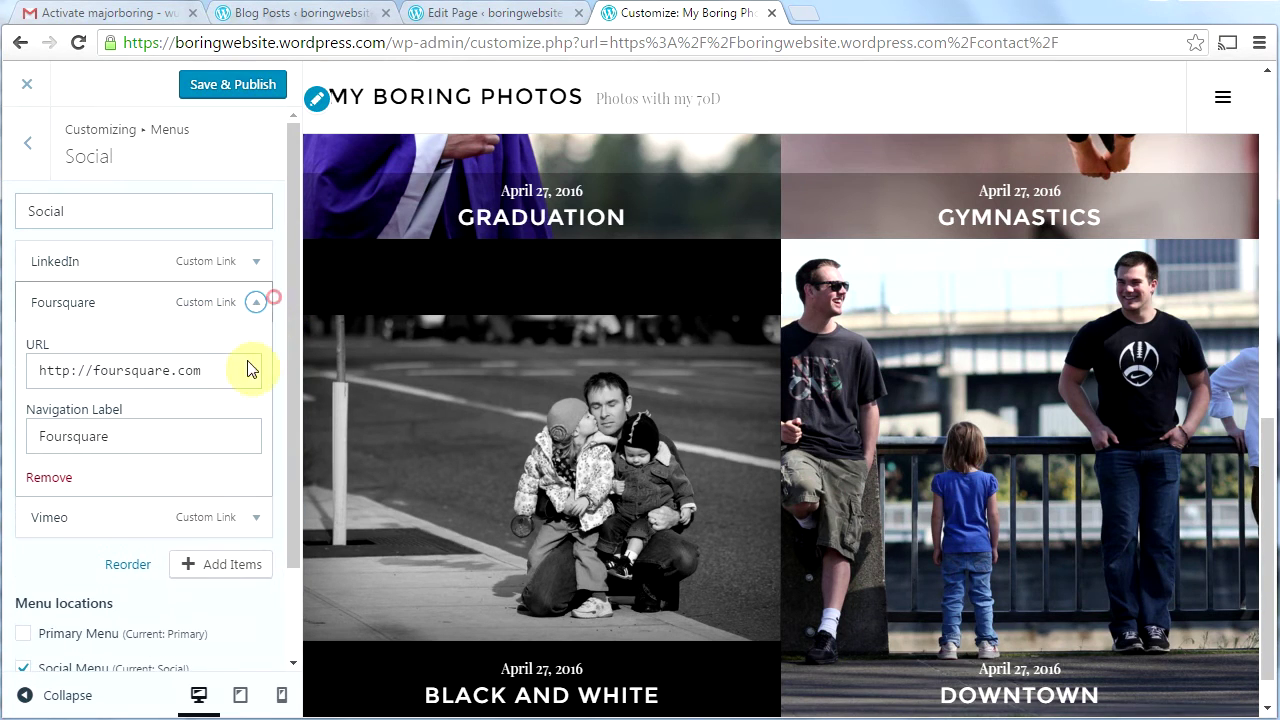
{"action": "left_click", "coordinate": [57, 477]}
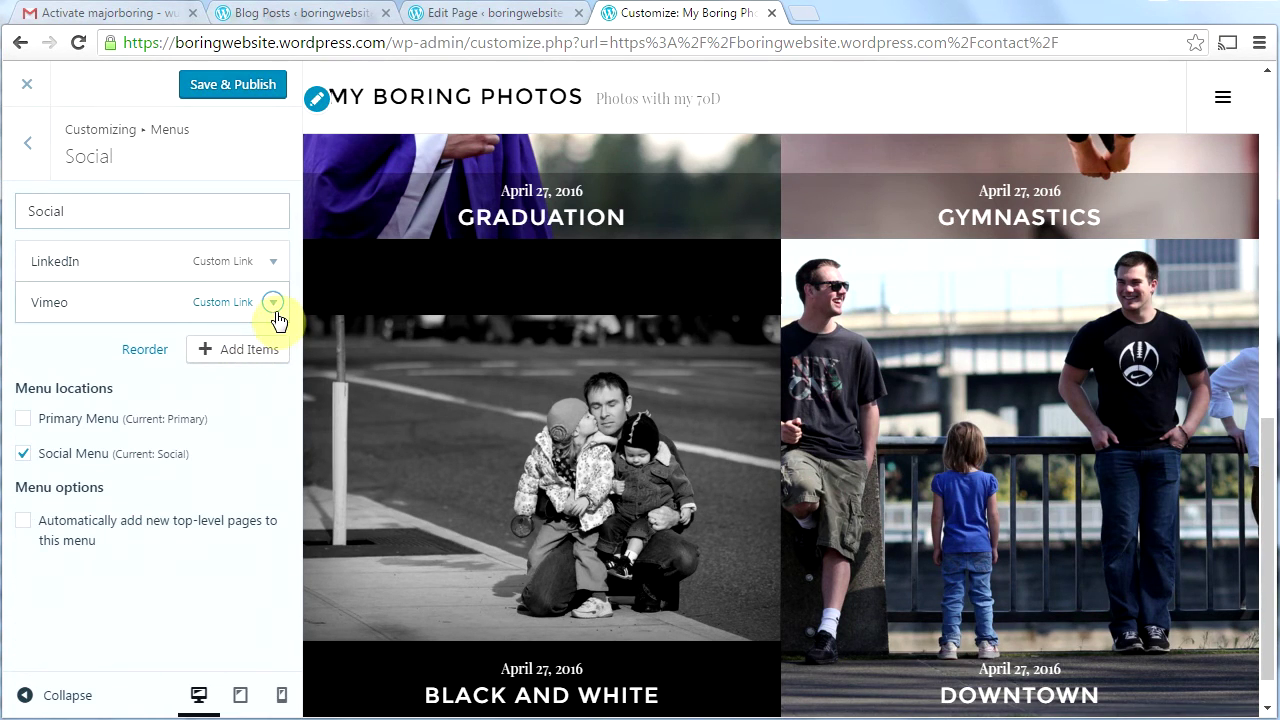
{"action": "left_click", "coordinate": [273, 303]}
{"action": "left_click", "coordinate": [52, 478]}
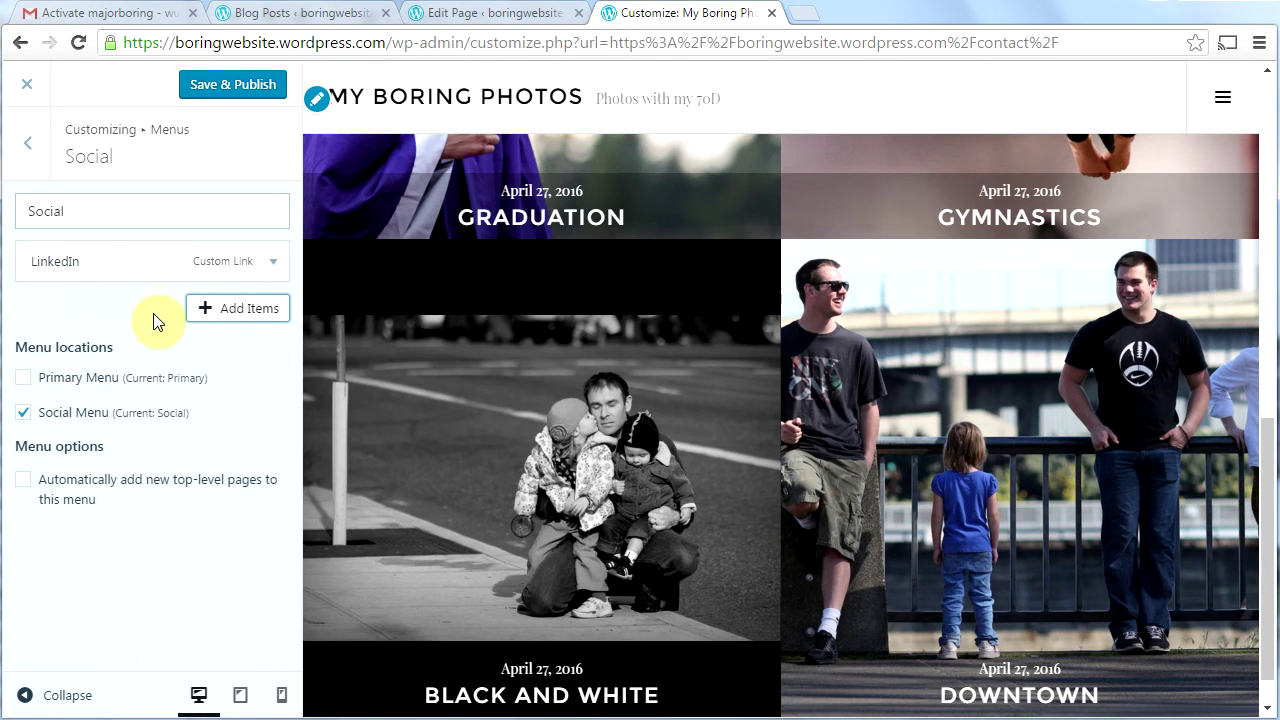
Examine the item types that can be added to the Social menu, and check the Primary menu and Widgets settings without changing them
{"action": "left_click", "coordinate": [228, 310]}
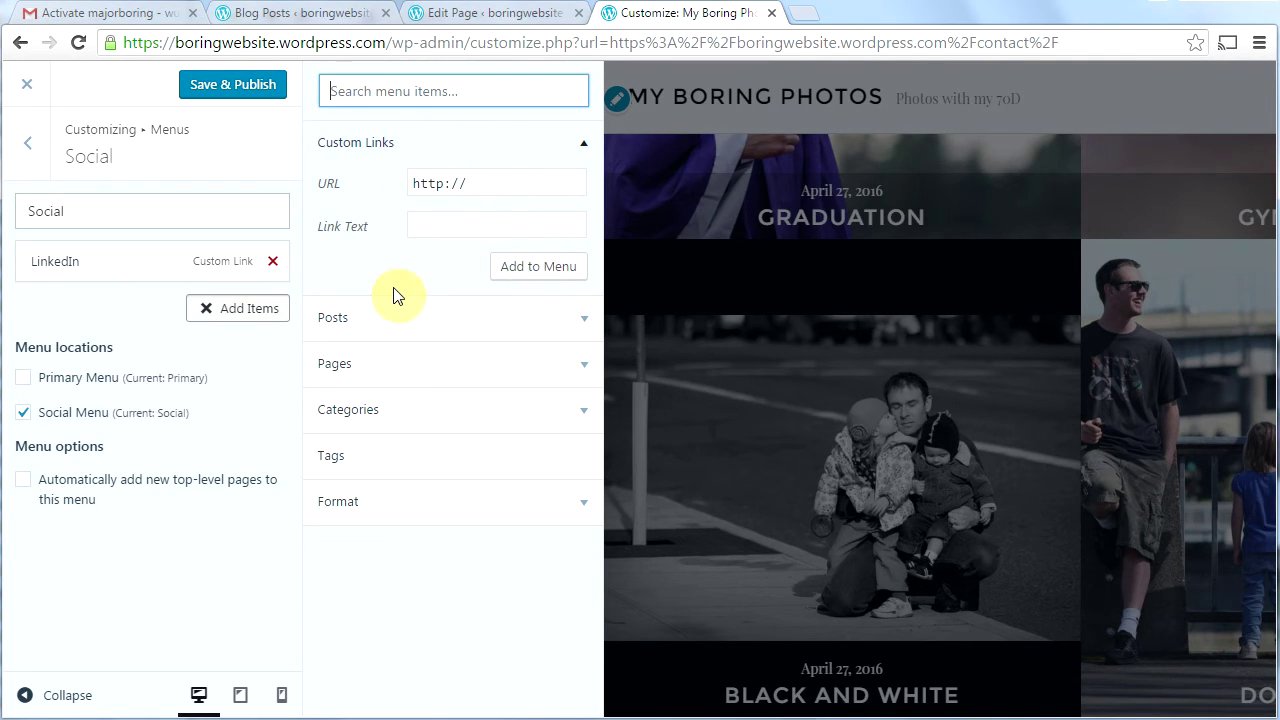
{"action": "left_click", "coordinate": [258, 313]}
{"action": "left_click", "coordinate": [28, 143]}
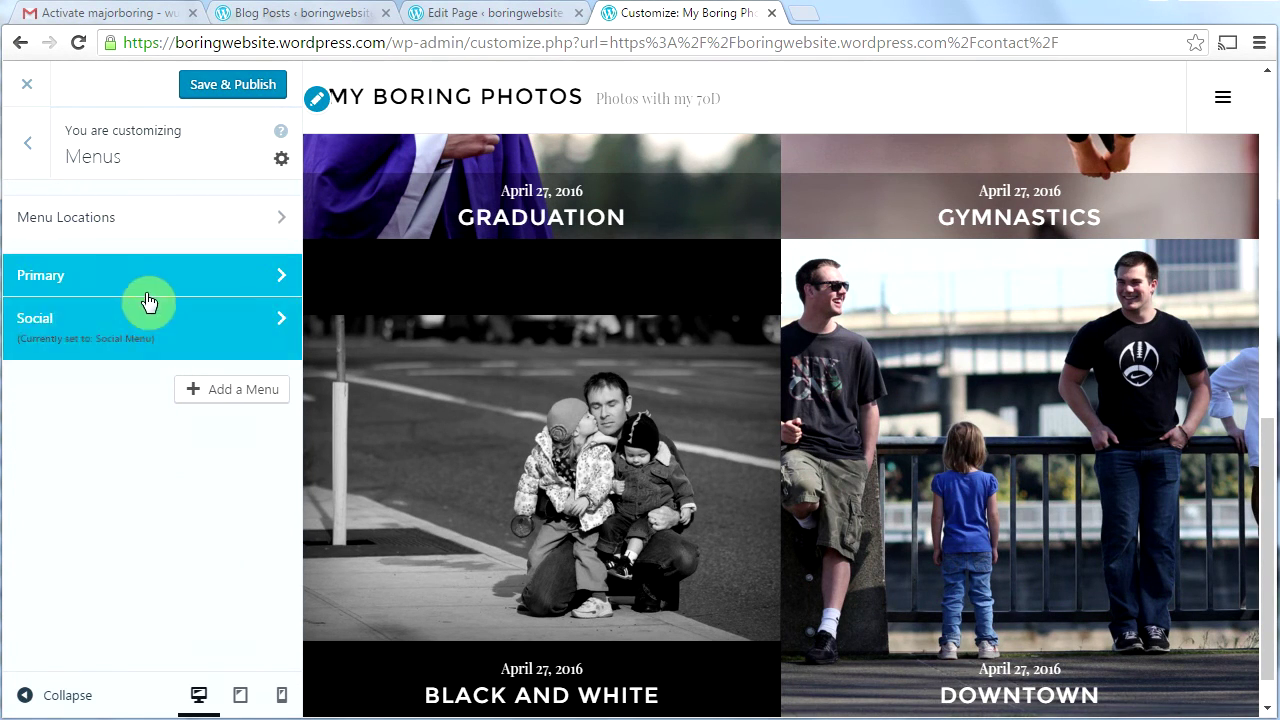
{"action": "left_click", "coordinate": [175, 278]}
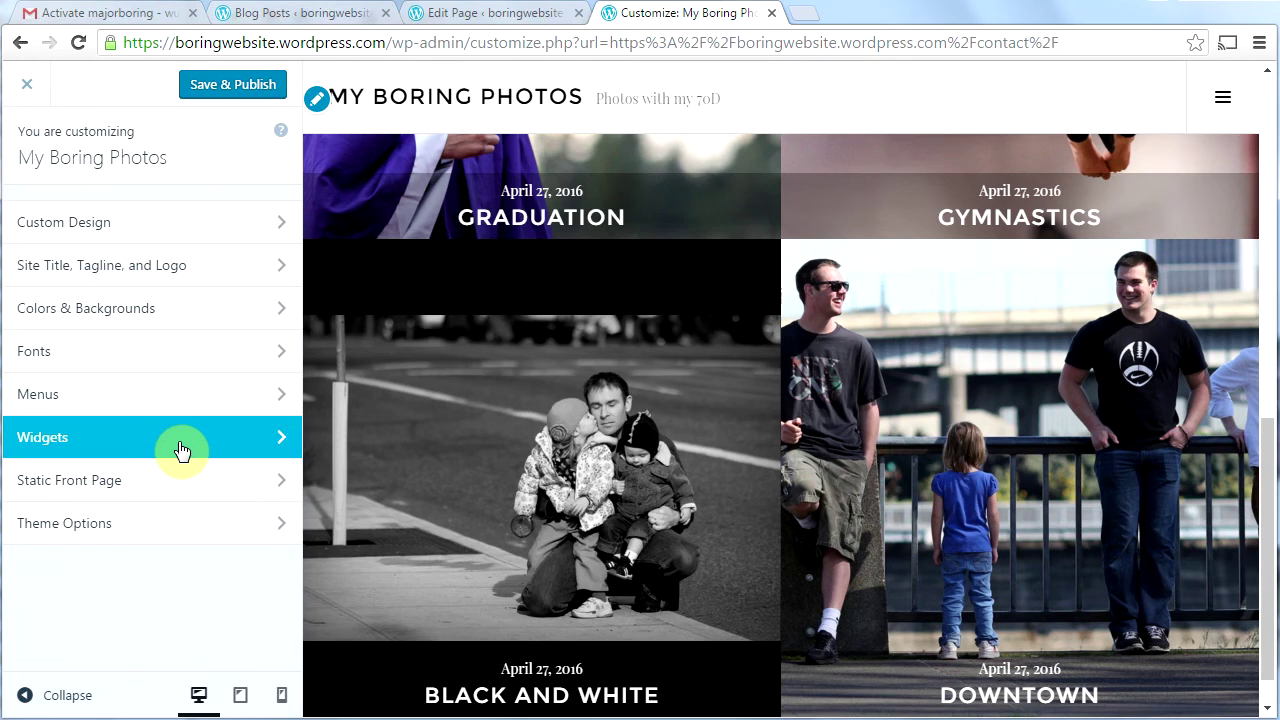
{"action": "left_click", "coordinate": [181, 451]}
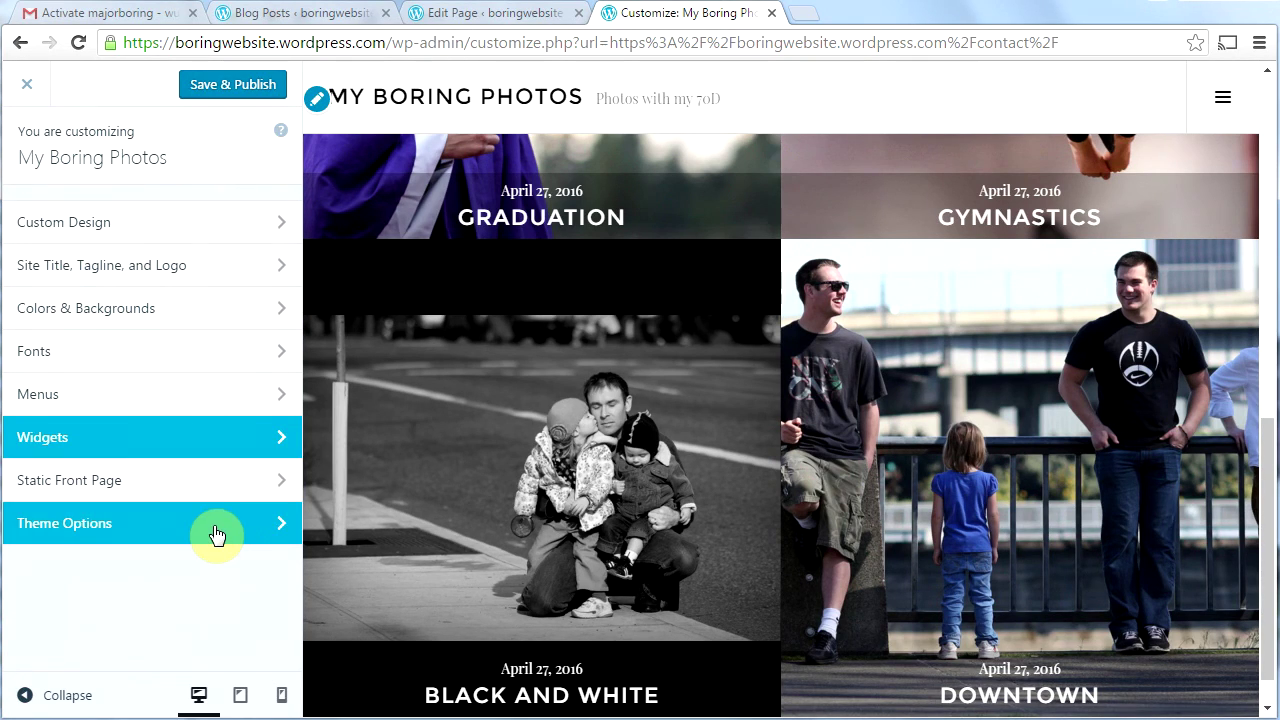
Preview the homepage in tablet and mobile sizes, looking through the posts in the mobile layout, and exit the customizer to the live site
{"action": "left_click", "coordinate": [241, 698]}
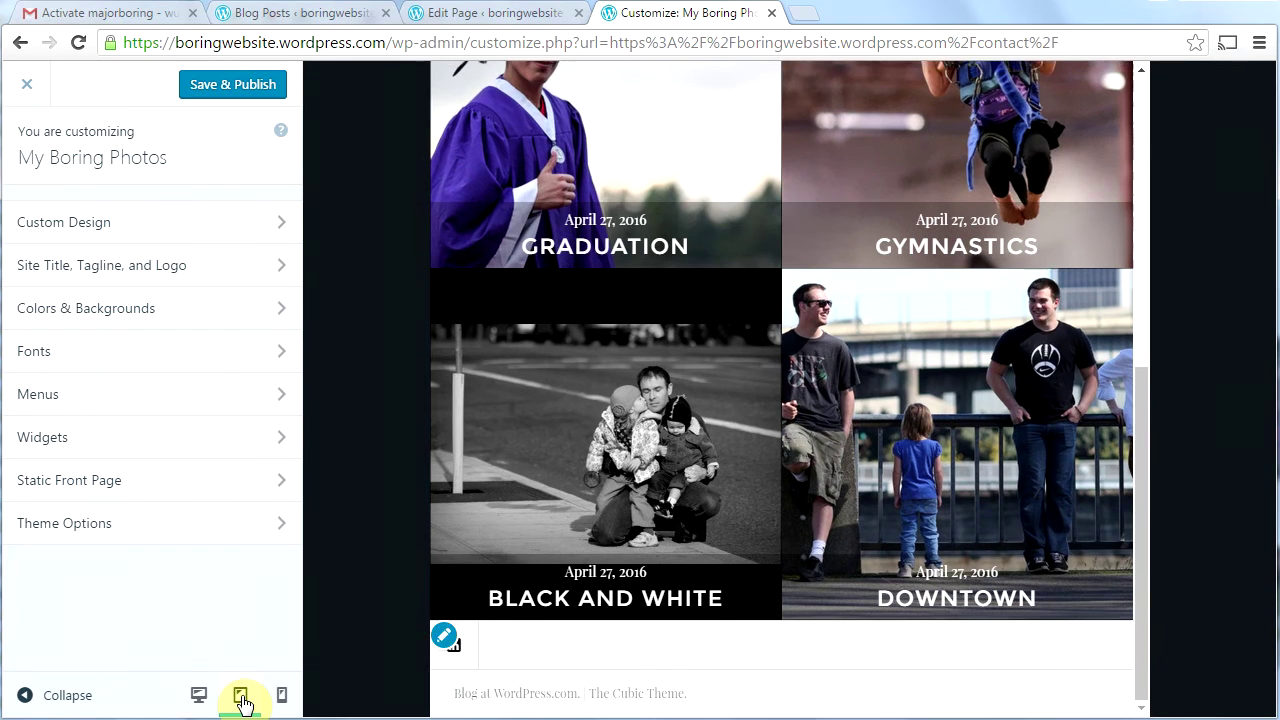
{"action": "left_click", "coordinate": [277, 699]}
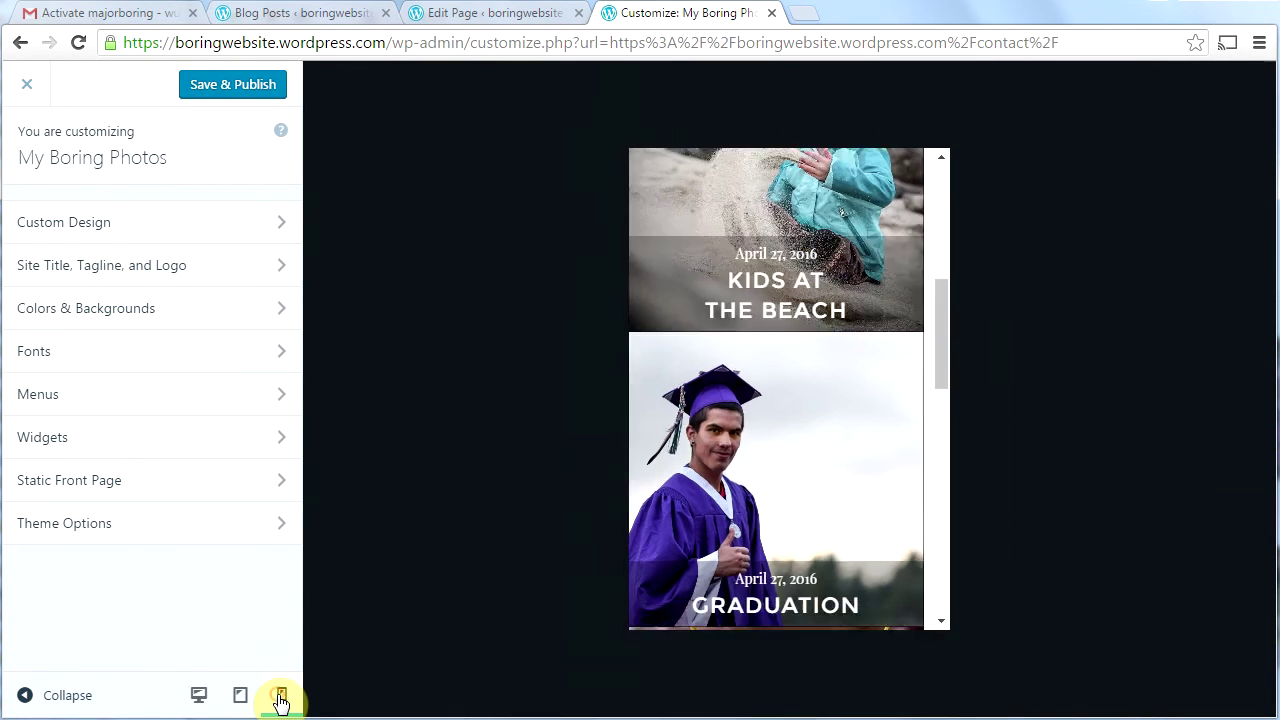
{"action": "scroll", "coordinate": [895, 341], "scroll_direction": "down", "scroll_amount": 2}
{"action": "scroll", "coordinate": [895, 345], "scroll_direction": "down", "scroll_amount": 5}
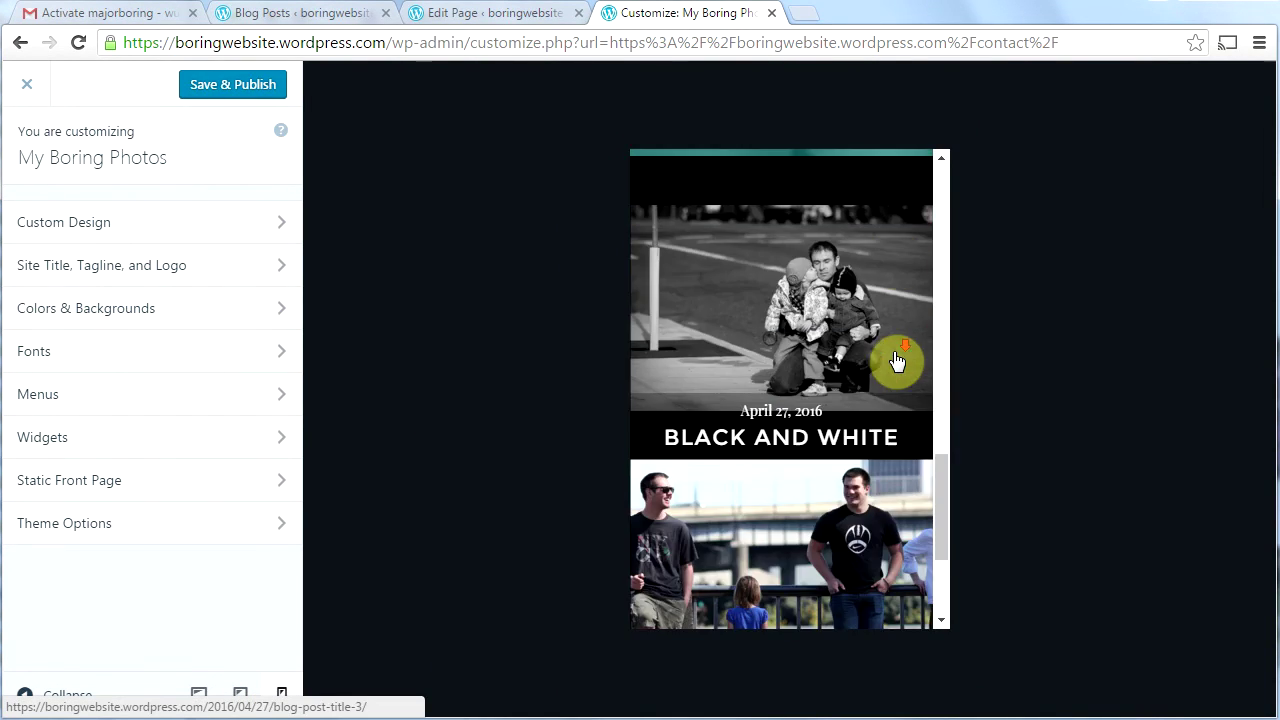
{"action": "scroll", "coordinate": [902, 375], "scroll_direction": "up", "scroll_amount": 6}
{"action": "scroll", "coordinate": [900, 385], "scroll_direction": "up", "scroll_amount": 3}
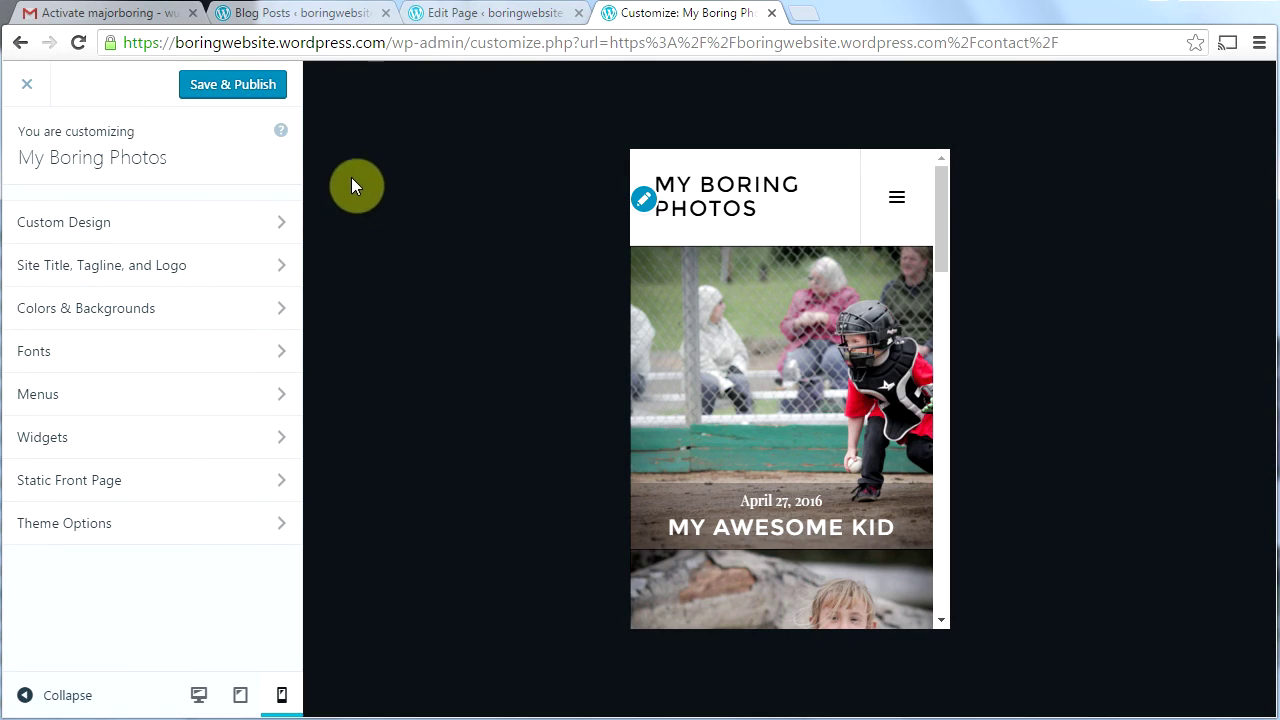
{"action": "left_click", "coordinate": [27, 84]}
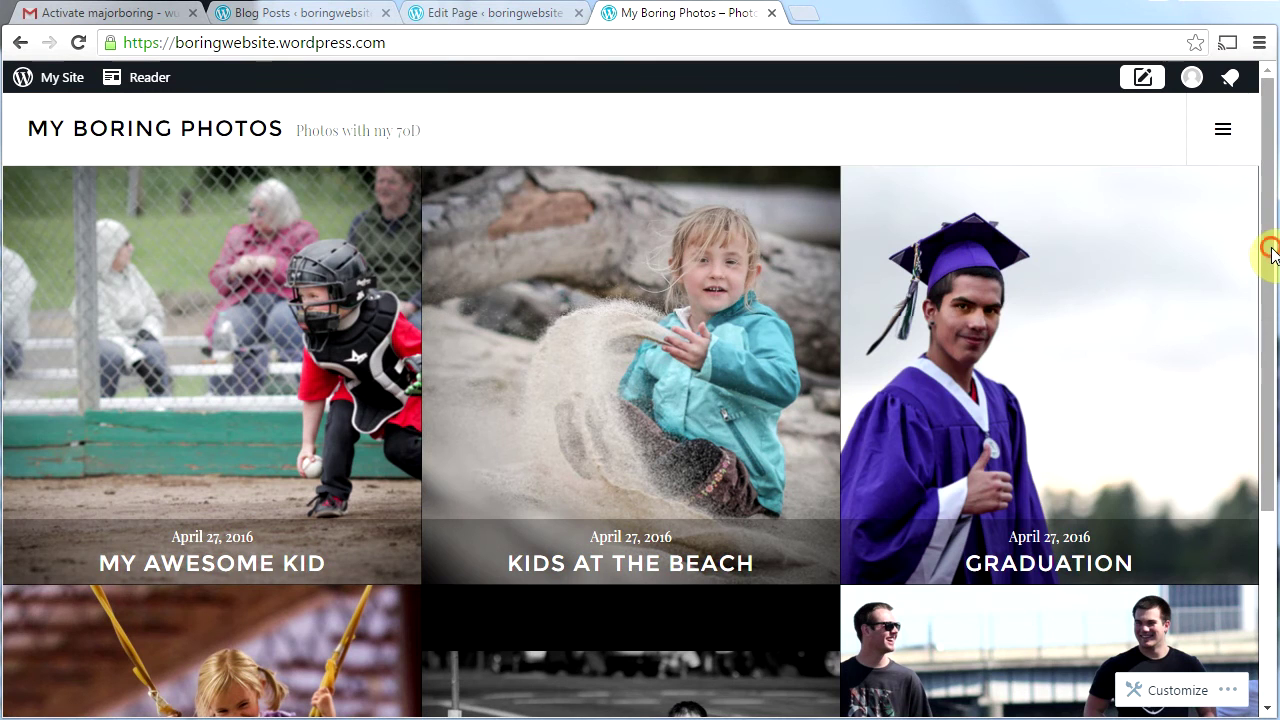
Look through the live homepage and the Downtown post, viewing several of its gallery photos in the full-screen slideshow
{"action": "scroll", "coordinate": [1272, 252], "scroll_direction": "down", "scroll_amount": 4}
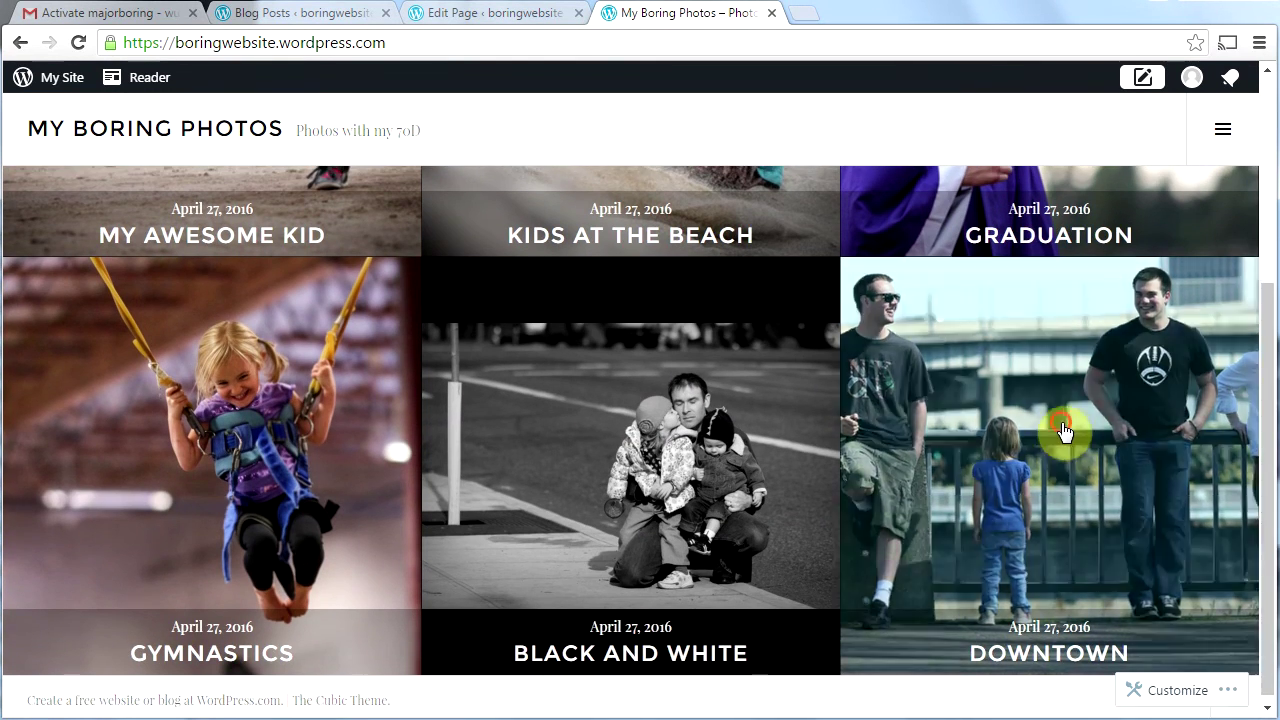
{"action": "left_click", "coordinate": [1251, 437]}
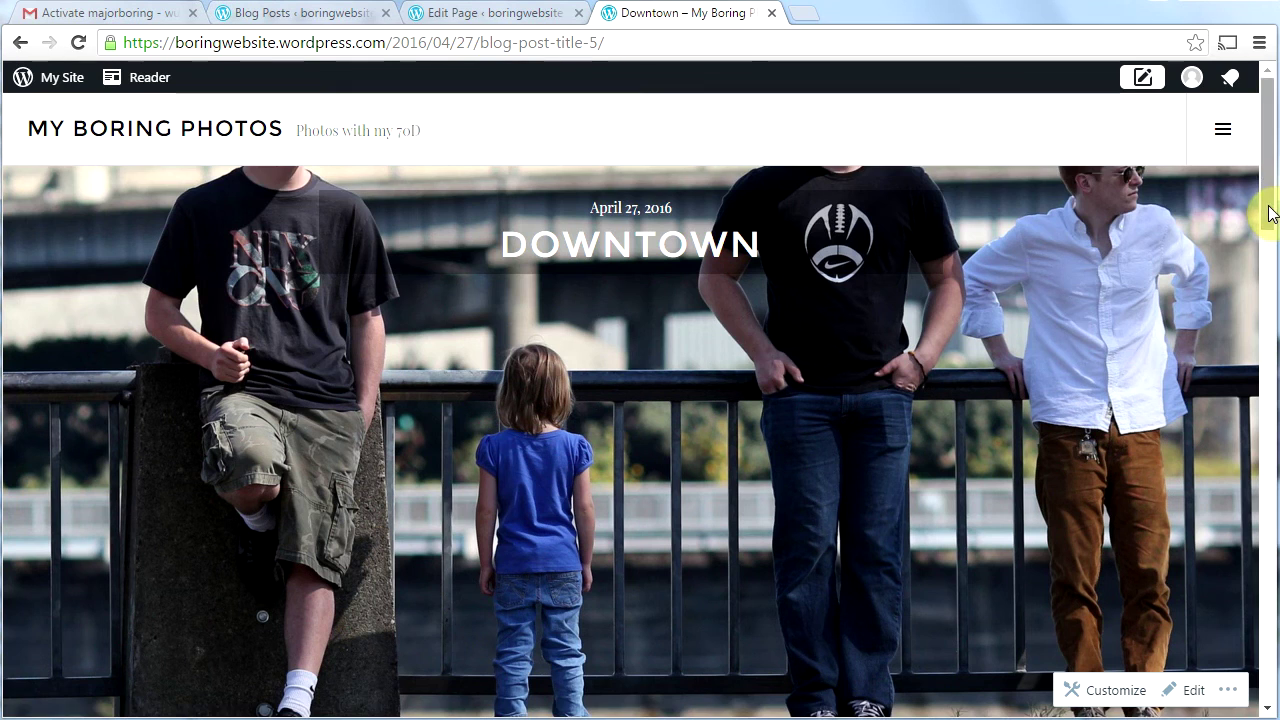
{"action": "scroll", "coordinate": [1272, 213], "scroll_direction": "down", "scroll_amount": 1}
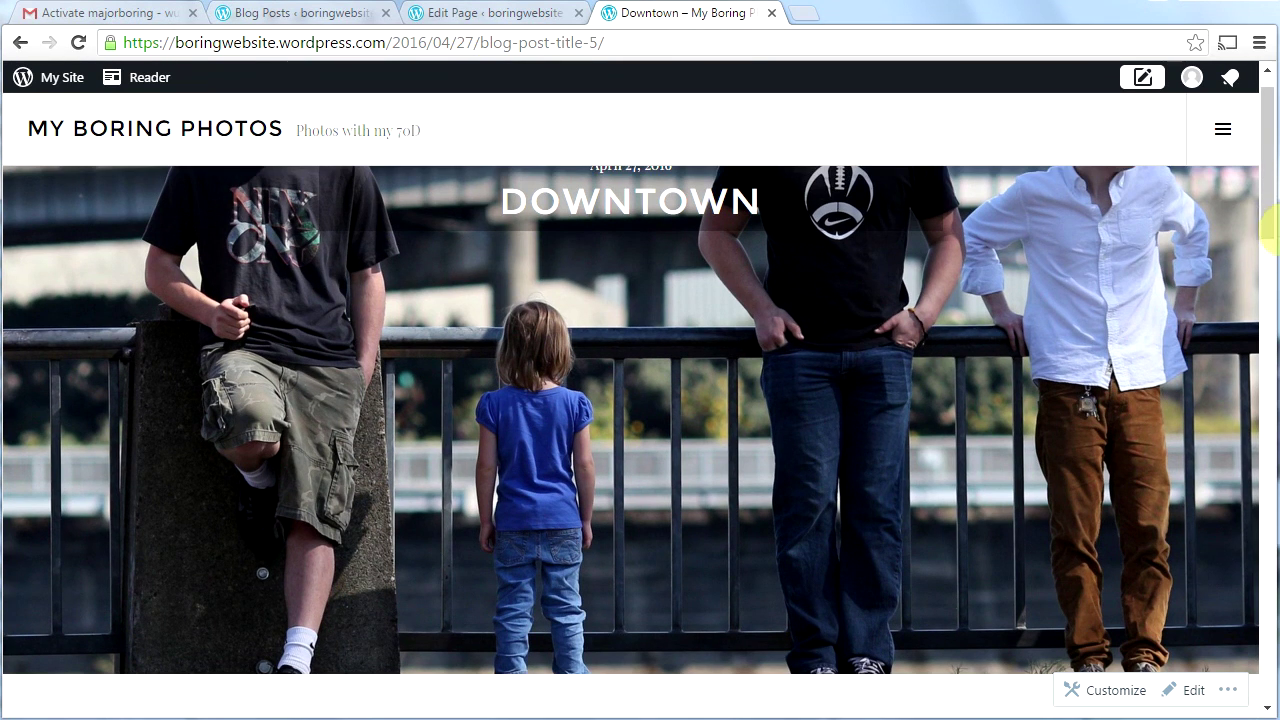
{"action": "scroll", "coordinate": [1268, 230], "scroll_direction": "up", "scroll_amount": 1}
{"action": "scroll", "coordinate": [1266, 220], "scroll_direction": "down", "scroll_amount": 6}
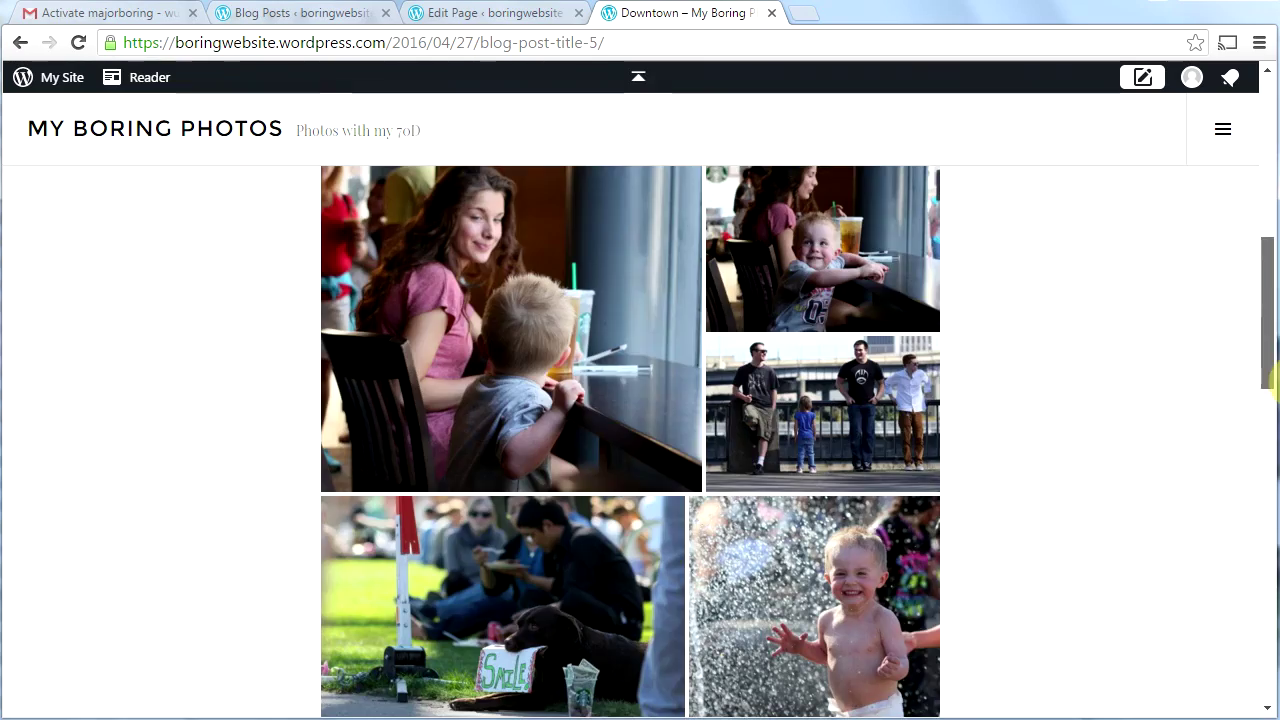
{"action": "left_click", "coordinate": [469, 341]}
{"action": "left_click", "coordinate": [1226, 360]}
{"action": "left_click", "coordinate": [1226, 360]}
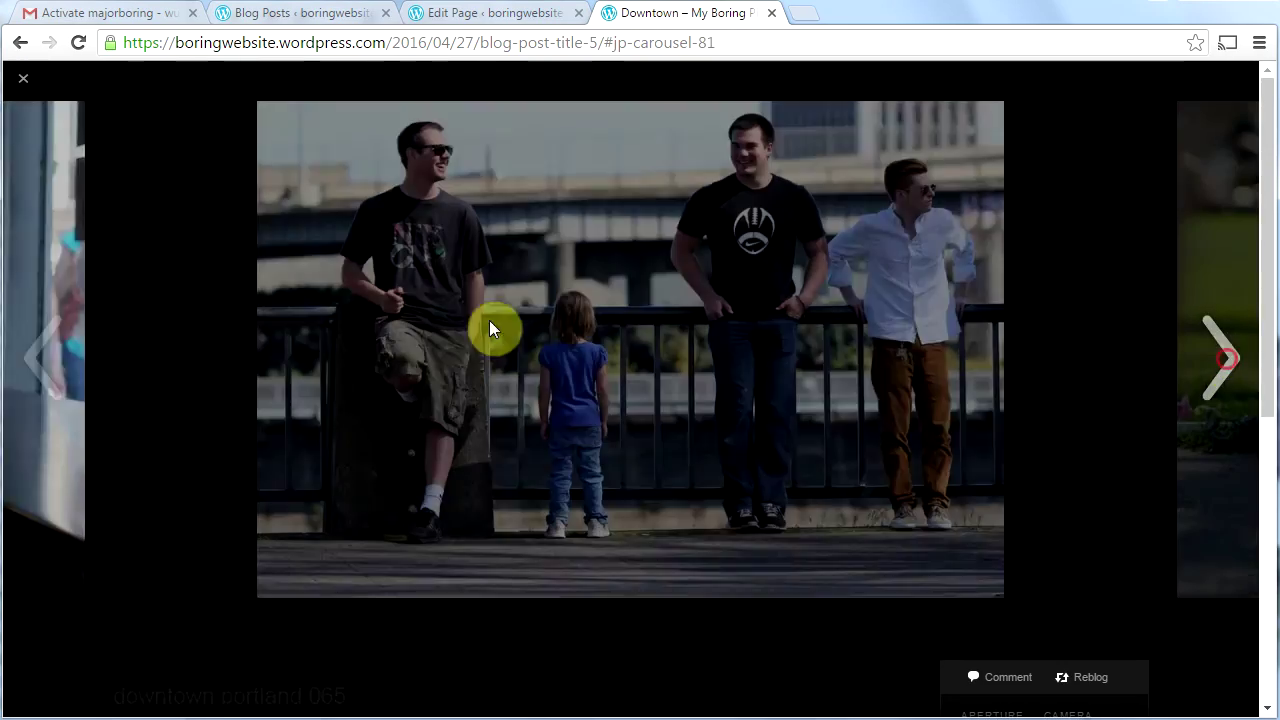
{"action": "left_click", "coordinate": [23, 78]}
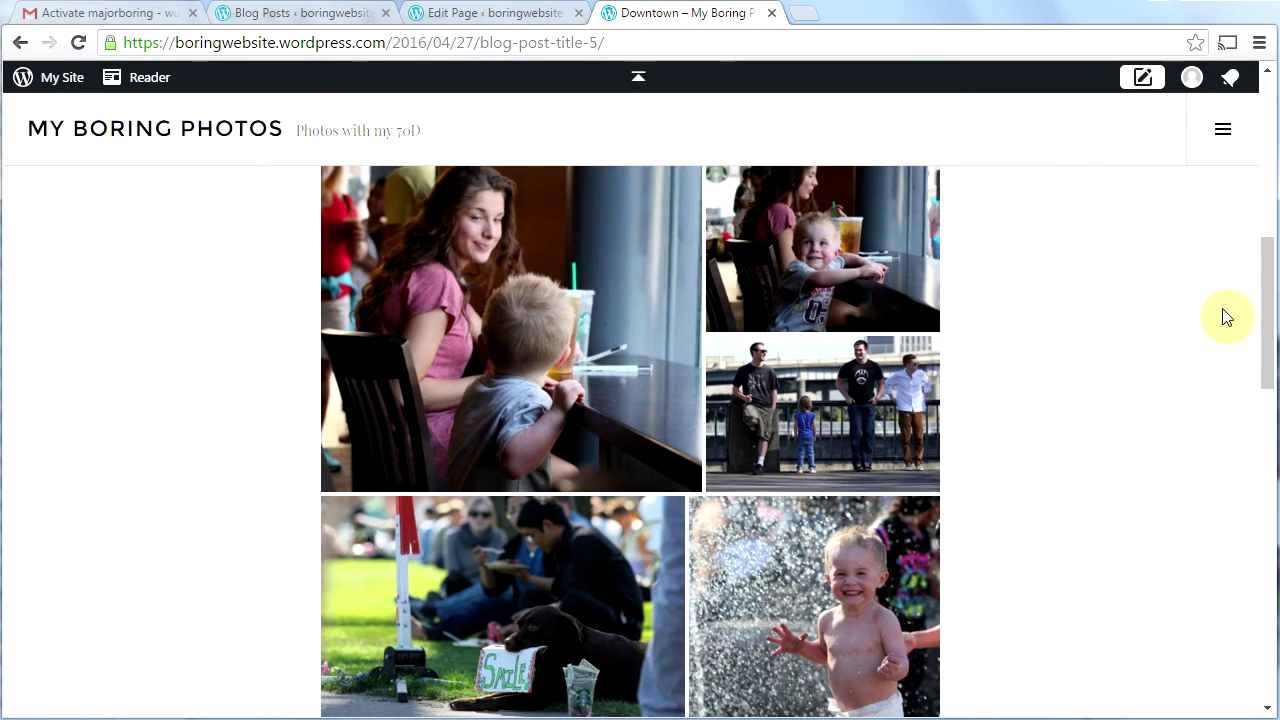
{"action": "left_click_drag", "start_coordinate": [1266, 317], "coordinate": [1266, 580]}
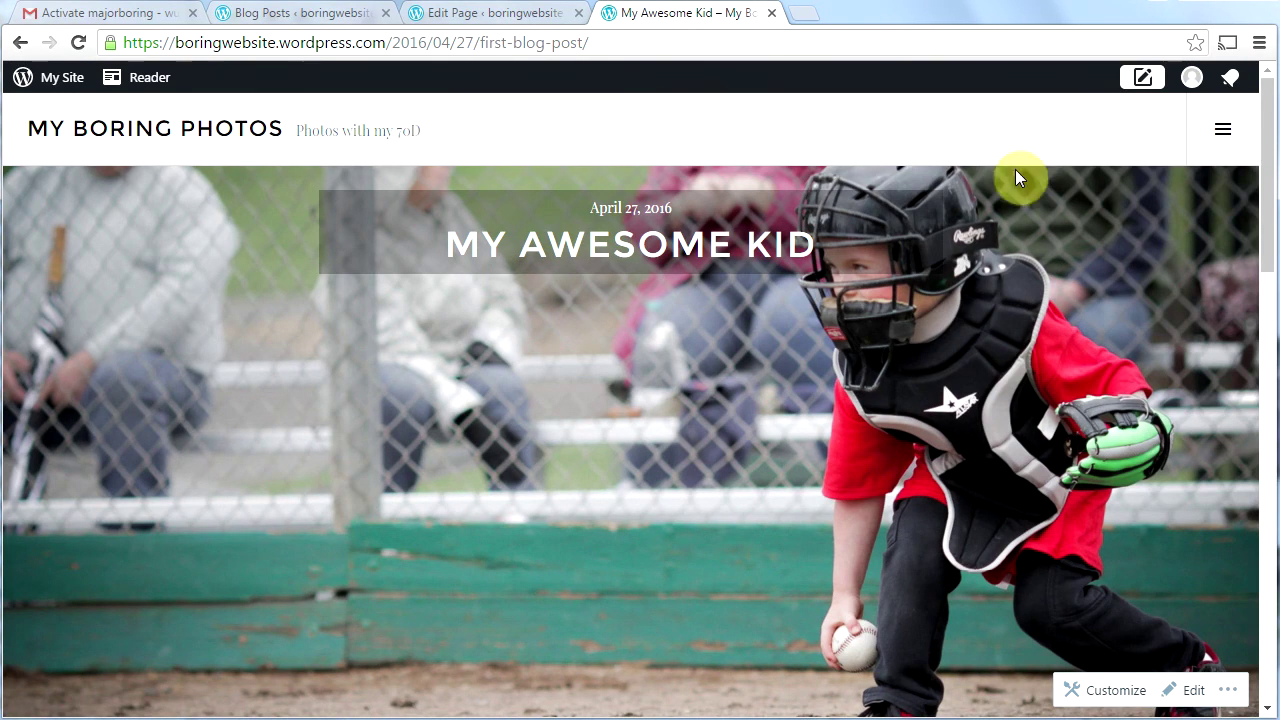
View the live About and Contact pages through the site menu, and return to the homepage to look over the photo grid
{"action": "left_click", "coordinate": [1227, 135]}
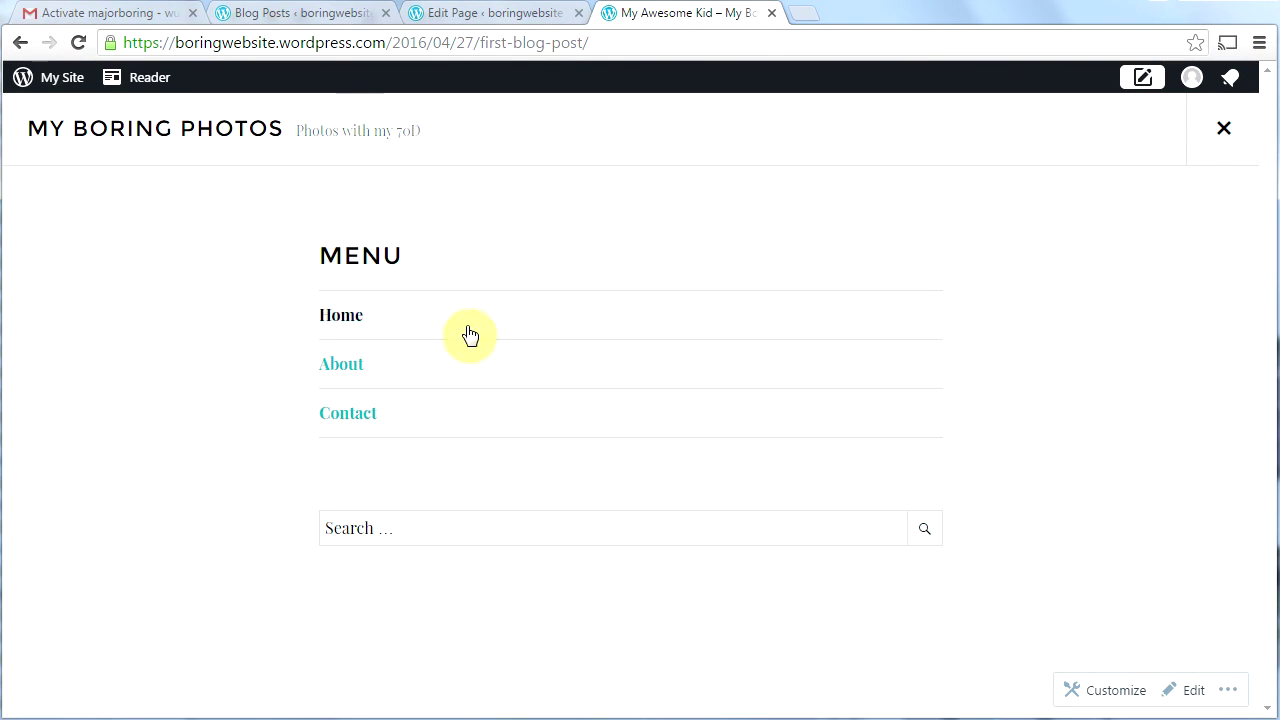
{"action": "left_click", "coordinate": [351, 364]}
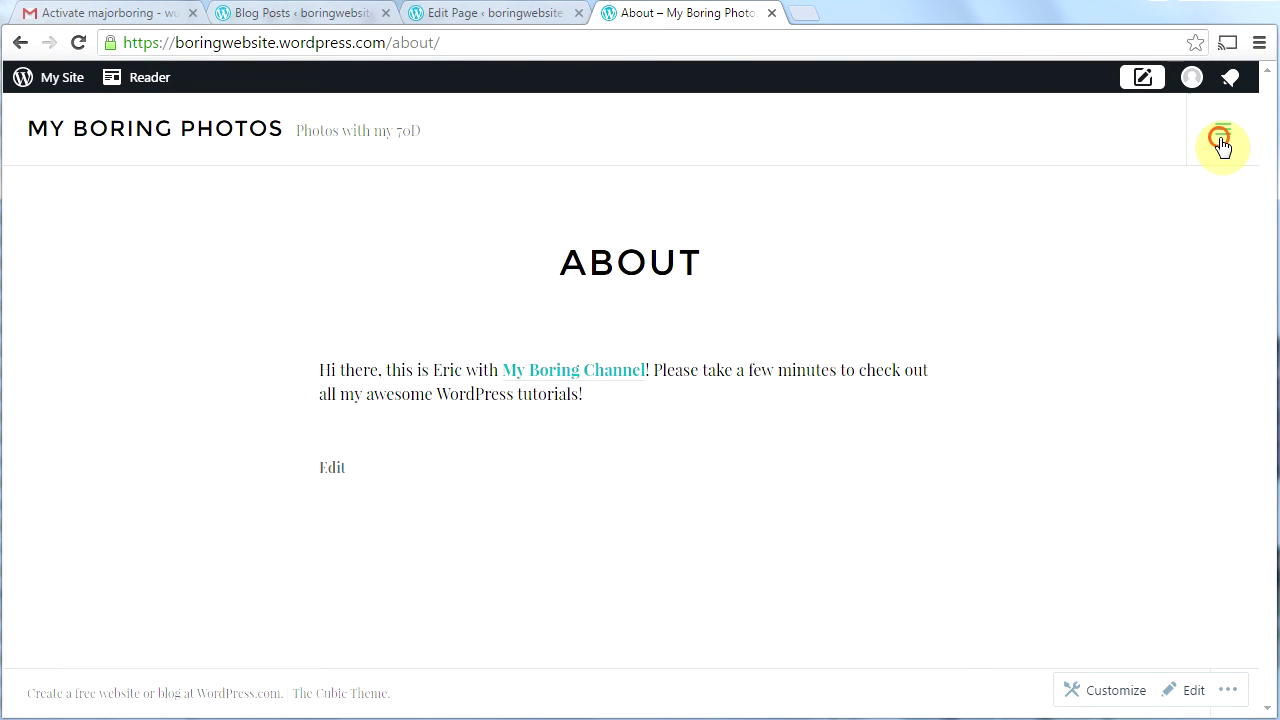
{"action": "left_click", "coordinate": [1222, 137]}
{"action": "left_click", "coordinate": [355, 414]}
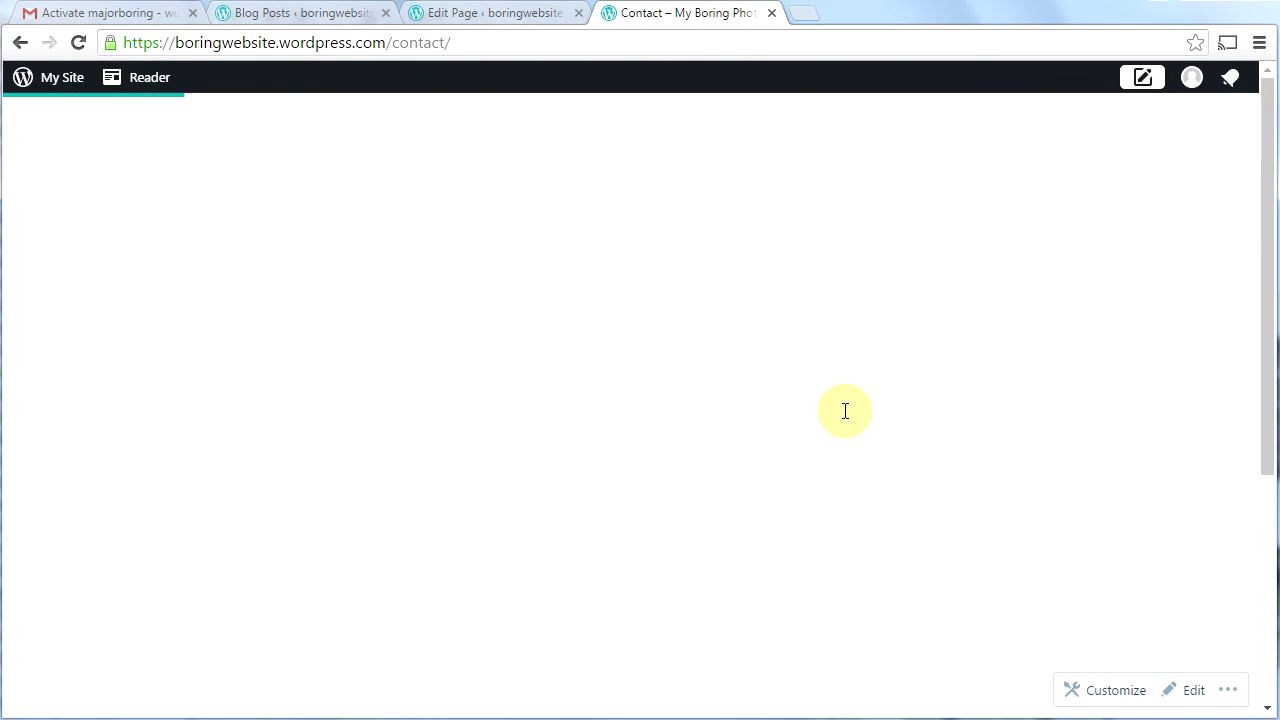
{"action": "left_click_drag", "start_coordinate": [1263, 310], "coordinate": [1249, 271]}
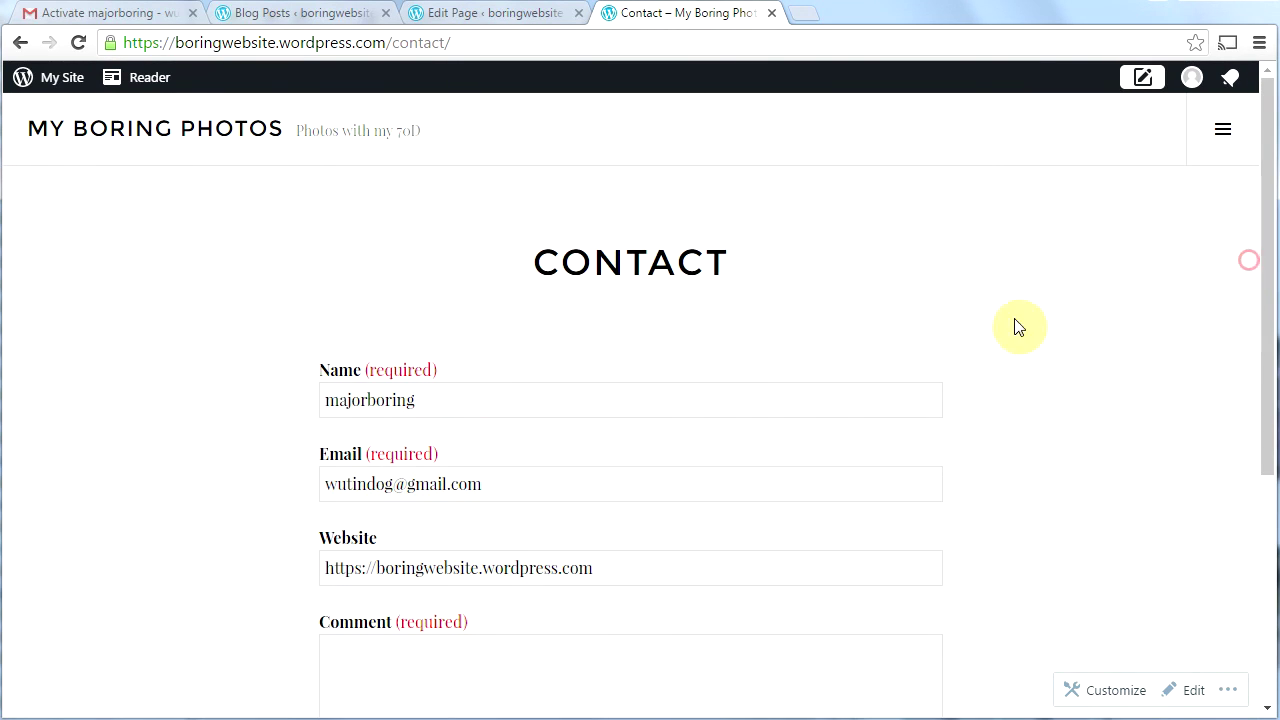
{"action": "left_click", "coordinate": [179, 132]}
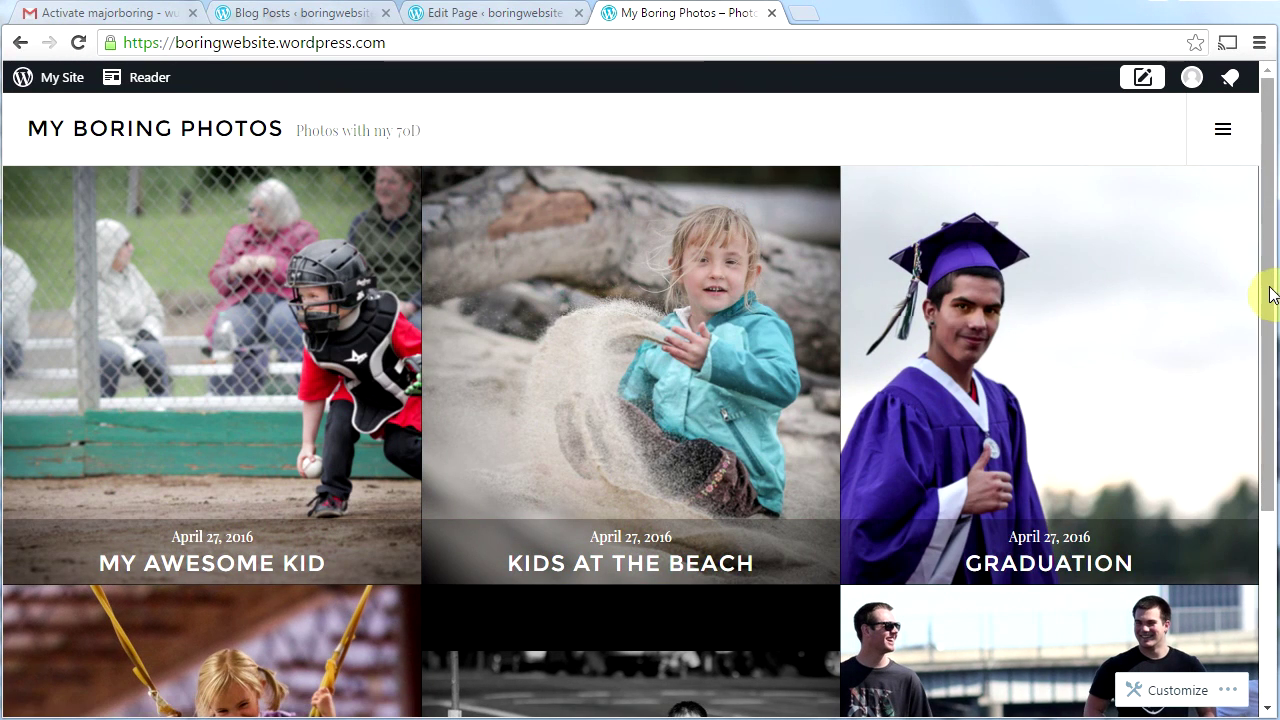
{"action": "left_click_drag", "start_coordinate": [1272, 294], "coordinate": [1270, 462]}
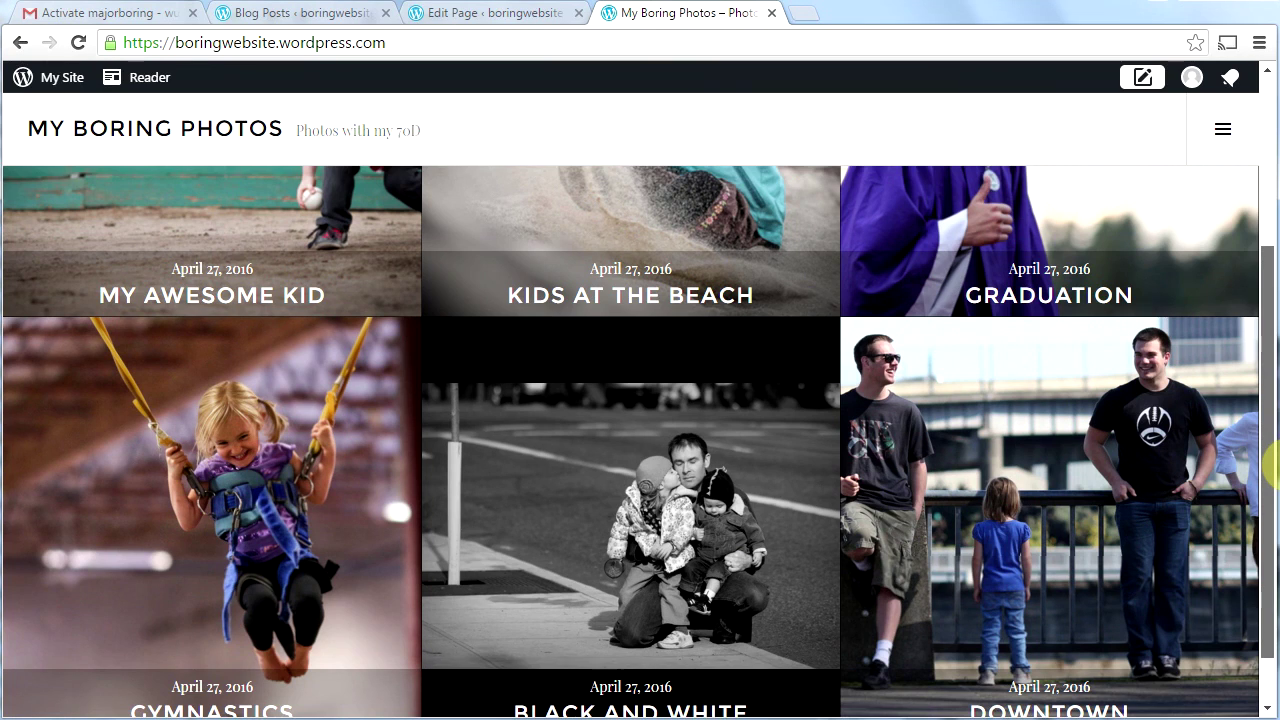